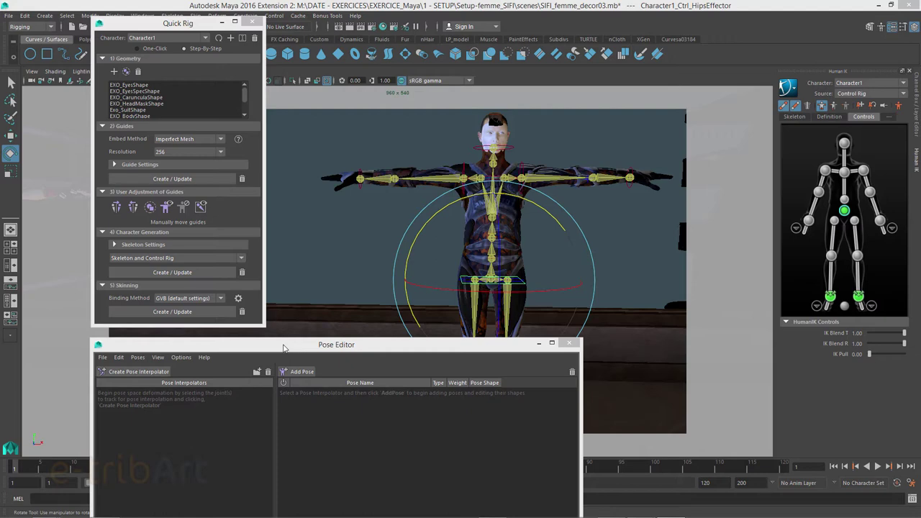
# Close the Pose Editor and move the Quick Rig window down and to the left.
pyautogui.click(568, 343)
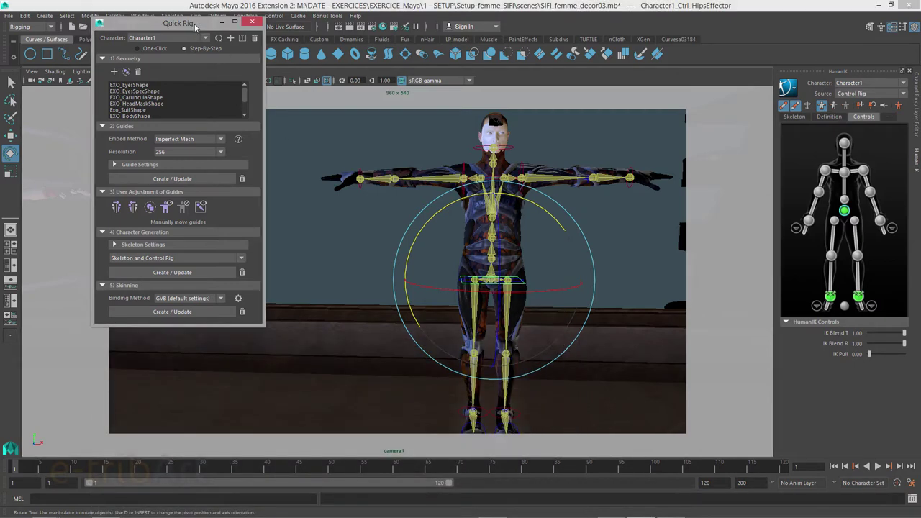
pyautogui.moveTo(196, 26); pyautogui.dragTo(166, 93)
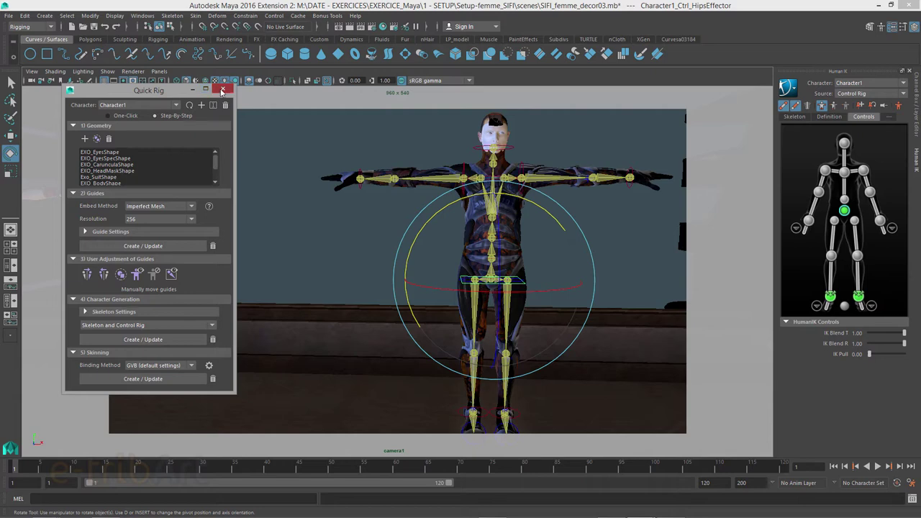
# Close Quick Rig and place the floating Outliner beside the character viewport.
pyautogui.click(223, 88)
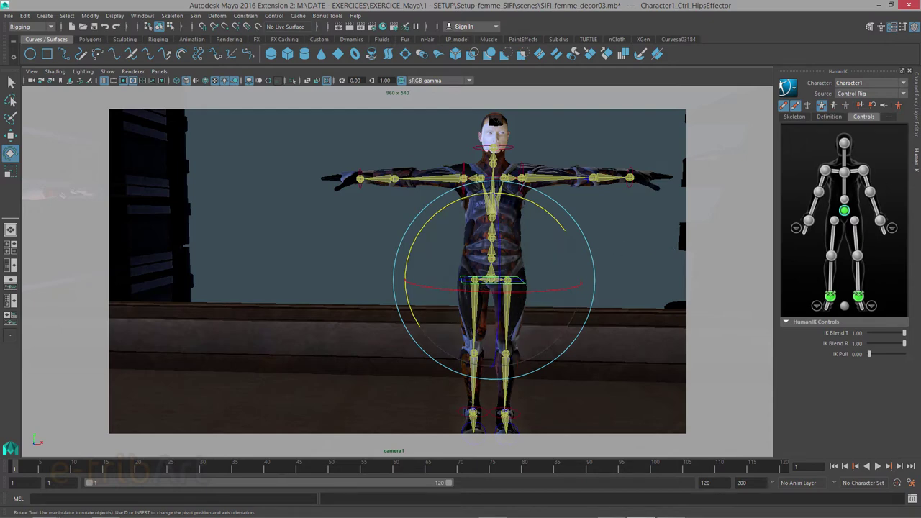
pyautogui.moveTo(740, 41); pyautogui.dragTo(674, 68)
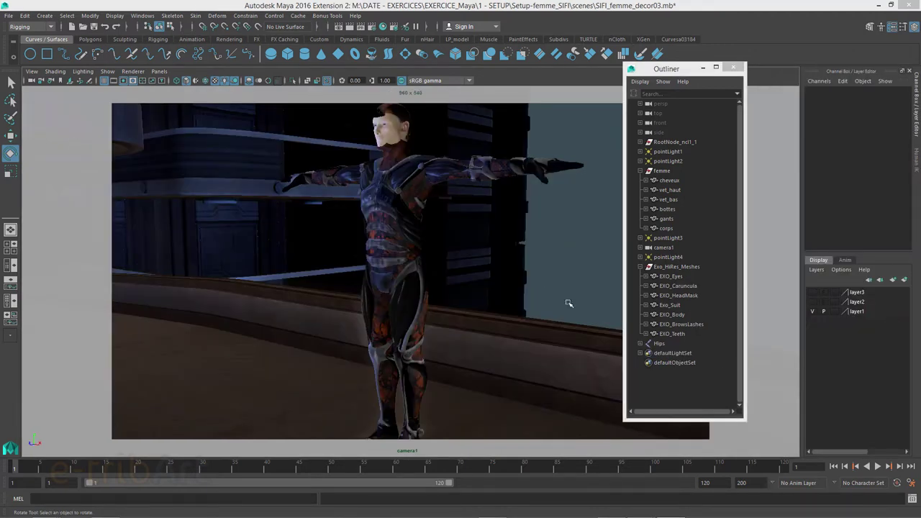
pyautogui.keyDown('alt'); pyautogui.moveTo(449, 265); pyautogui.dragTo(351, 270); pyautogui.keyUp('alt')
pyautogui.click(349, 327)
pyautogui.keyDown('alt'); pyautogui.moveTo(348, 326); pyautogui.dragTo(433, 307); pyautogui.keyUp('alt')
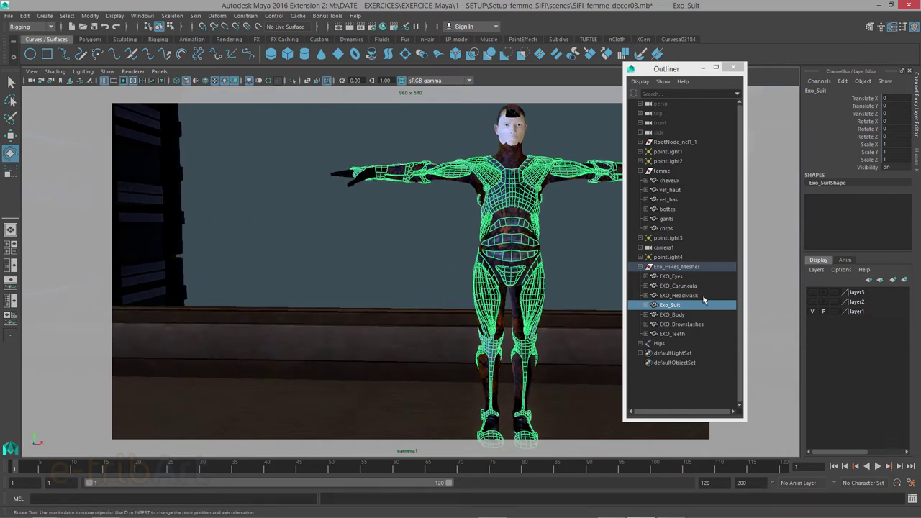
pyautogui.click(679, 285)
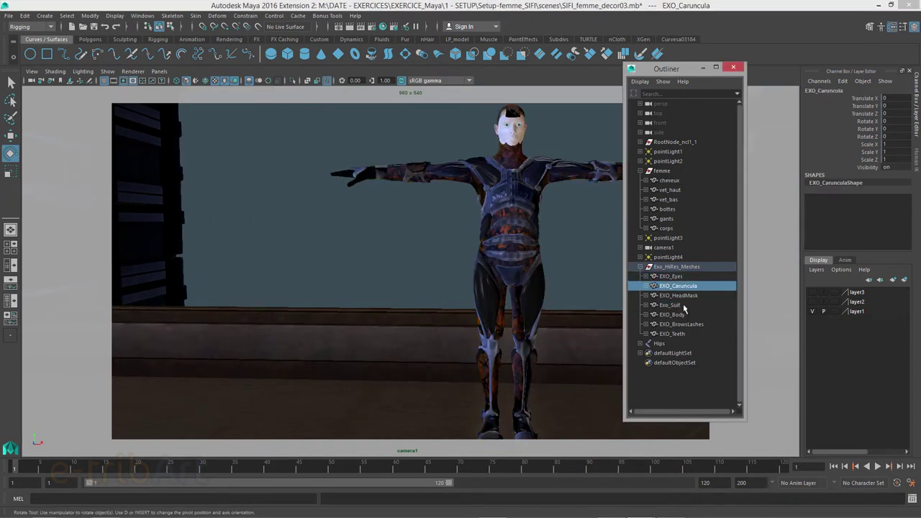
pyautogui.click(680, 294)
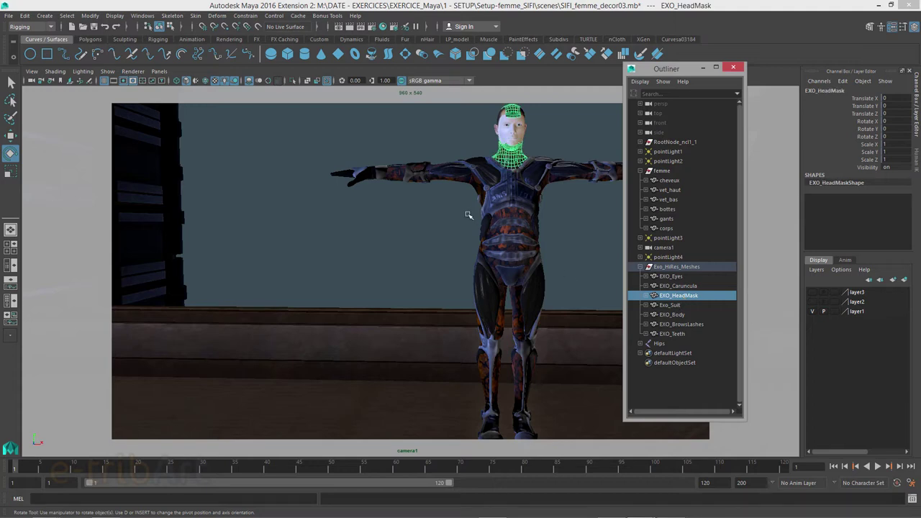
pyautogui.click(675, 305)
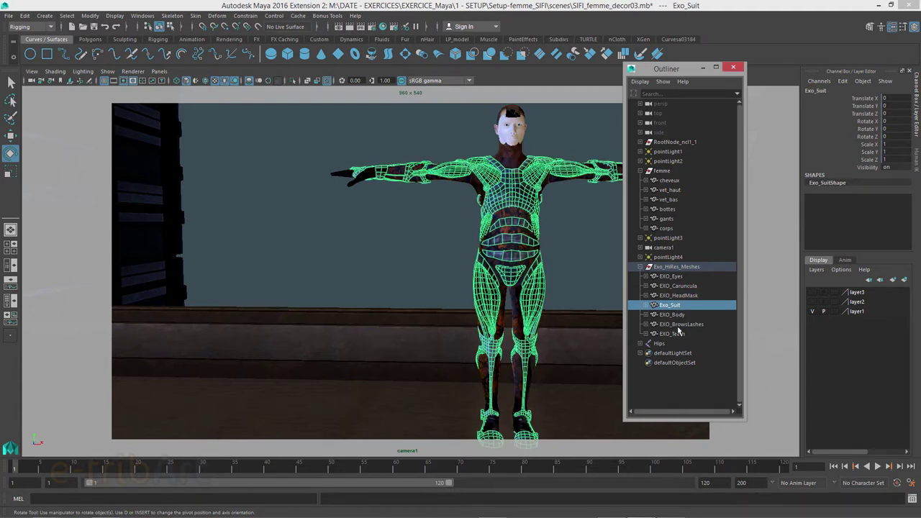
pyautogui.click(675, 315)
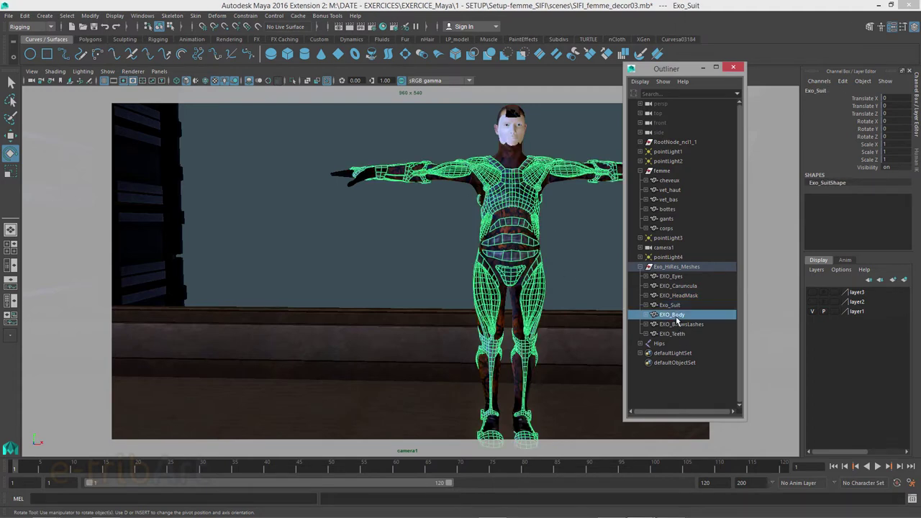
pyautogui.click(682, 326)
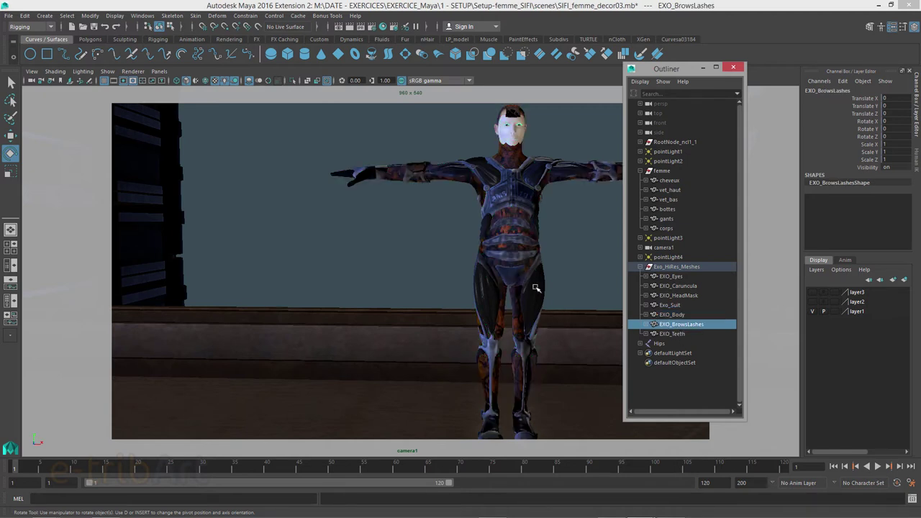
pyautogui.moveTo(525, 275)
pyautogui.keyDown('alt'); pyautogui.mouseDown()
pyautogui.moveTo(434, 271)
pyautogui.moveTo(499, 270)
pyautogui.mouseUp(); pyautogui.keyUp('alt')
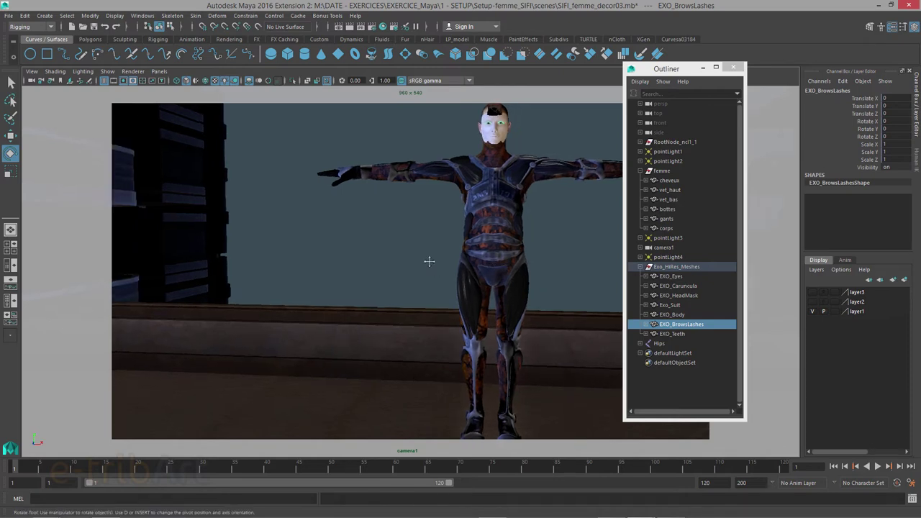
pyautogui.keyDown('alt'); pyautogui.moveTo(427, 261); pyautogui.dragTo(438, 257); pyautogui.keyUp('alt')
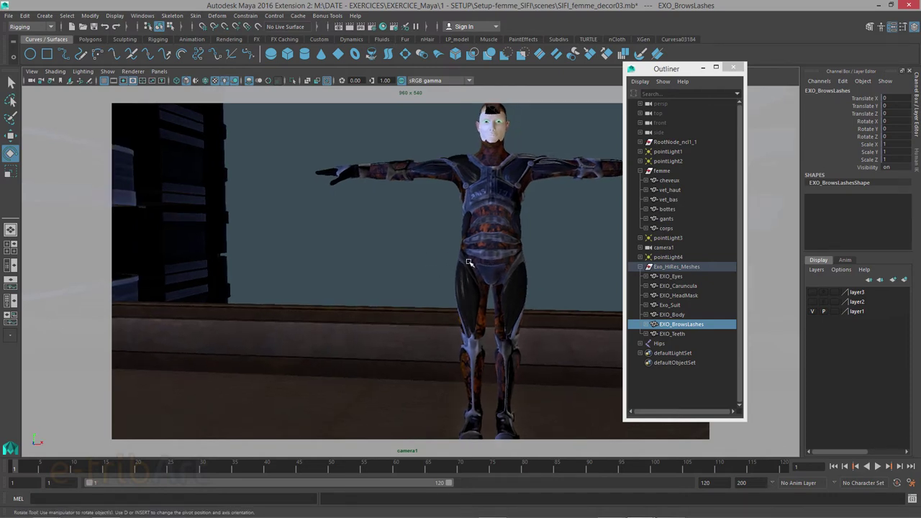
# Orbit and dolly camera1 until the character faces the camera.
pyautogui.scroll(-2, 469, 263)
pyautogui.moveTo(468, 263)
pyautogui.keyDown('alt'); pyautogui.mouseDown()
pyautogui.moveTo(422, 259)
pyautogui.moveTo(433, 259)
pyautogui.mouseUp(); pyautogui.keyUp('alt')
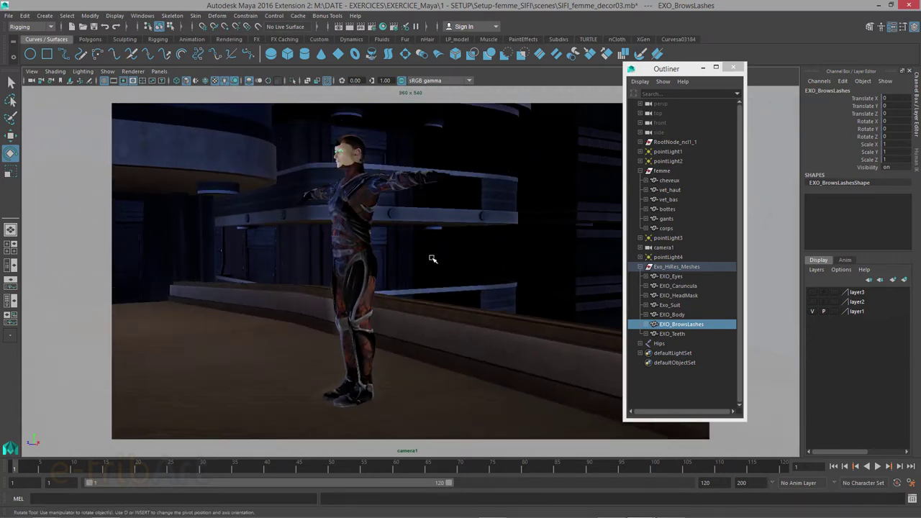
pyautogui.scroll(-3, 421, 265)
pyautogui.scroll(-3, 421, 267)
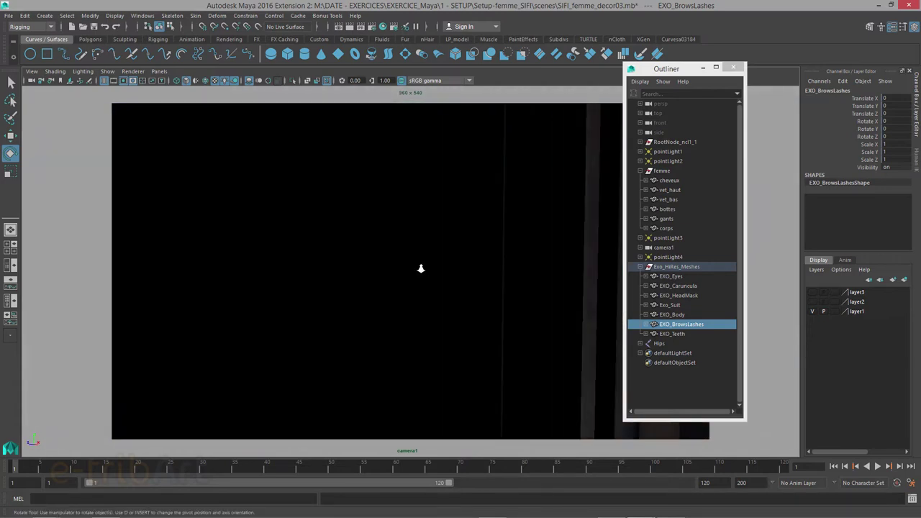
pyautogui.scroll(3, 421, 269)
pyautogui.keyDown('alt'); pyautogui.moveTo(422, 267); pyautogui.dragTo(491, 274); pyautogui.keyUp('alt')
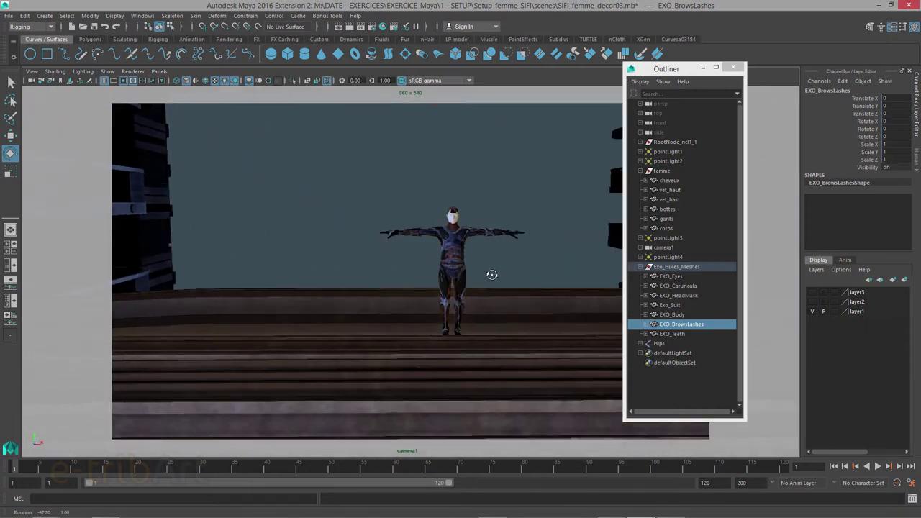
pyautogui.scroll(2, 475, 284)
pyautogui.scroll(5, 490, 275)
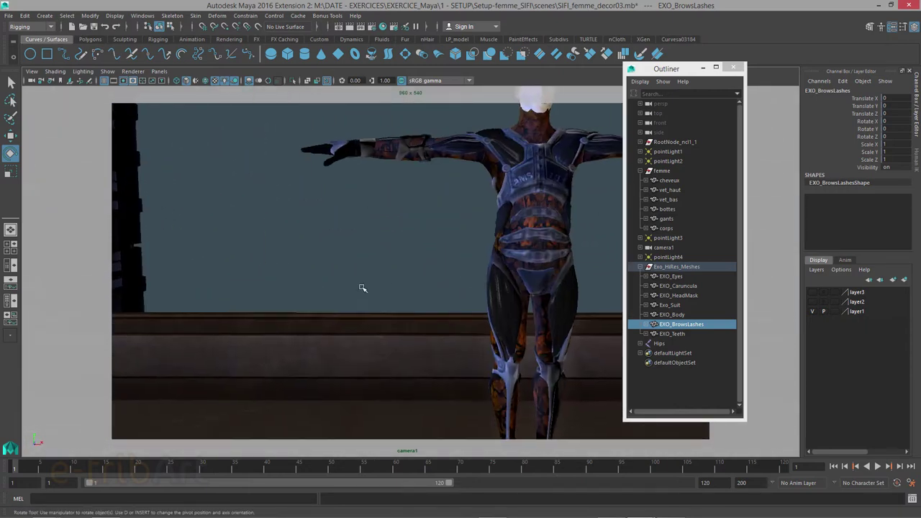
pyautogui.scroll(-2, 362, 287)
pyautogui.scroll(-2, 446, 271)
pyautogui.scroll(-1, 364, 292)
pyautogui.scroll(-2, 435, 271)
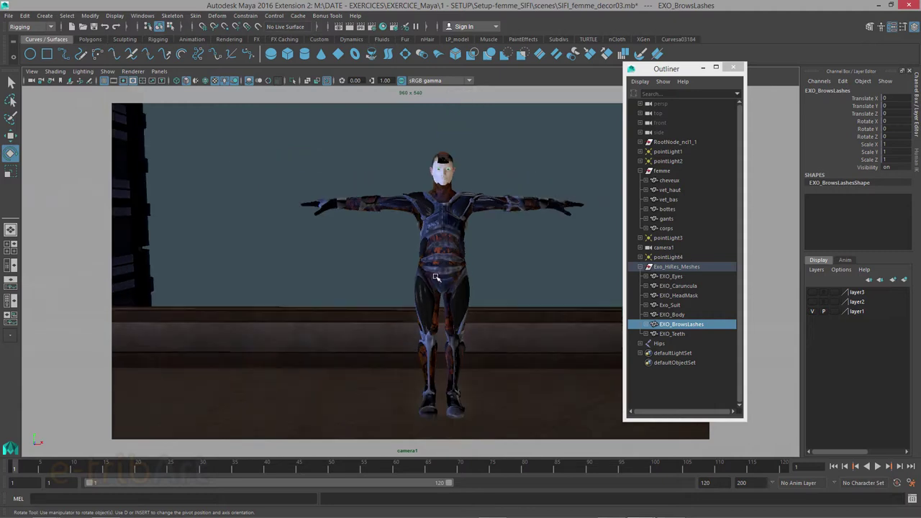
# Re-centre the character in view and select the Exo_HiRes_Meshes group in the Outliner.
pyautogui.keyDown('alt'); pyautogui.moveTo(422, 277); pyautogui.dragTo(386, 247); pyautogui.keyUp('alt')
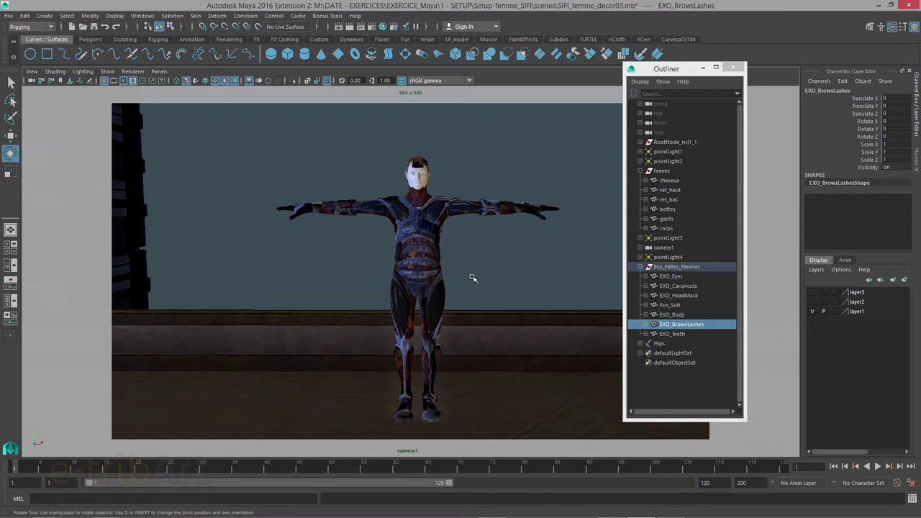
pyautogui.keyDown('alt'); pyautogui.moveTo(470, 276); pyautogui.dragTo(472, 273); pyautogui.keyUp('alt')
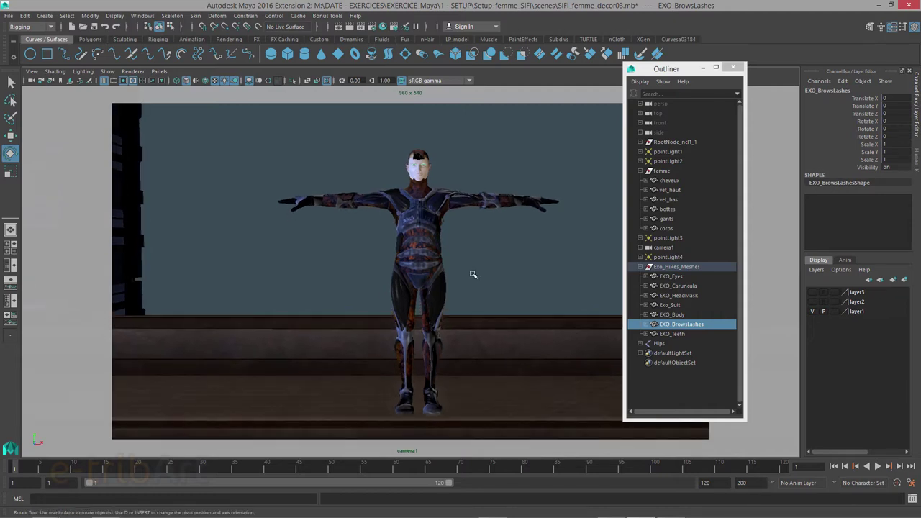
pyautogui.keyDown('alt'); pyautogui.moveTo(471, 273); pyautogui.dragTo(489, 284, button='right'); pyautogui.keyUp('alt')
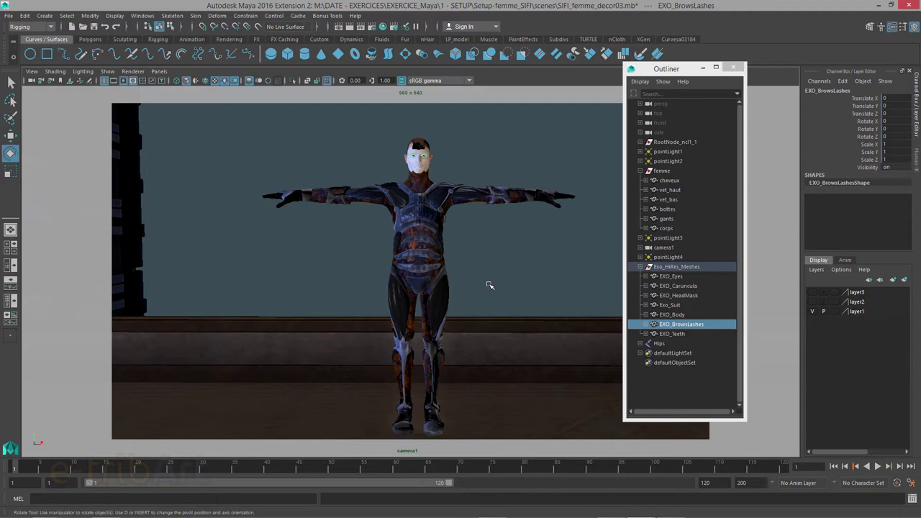
pyautogui.keyDown('alt'); pyautogui.moveTo(488, 285); pyautogui.dragTo(517, 279); pyautogui.keyUp('alt')
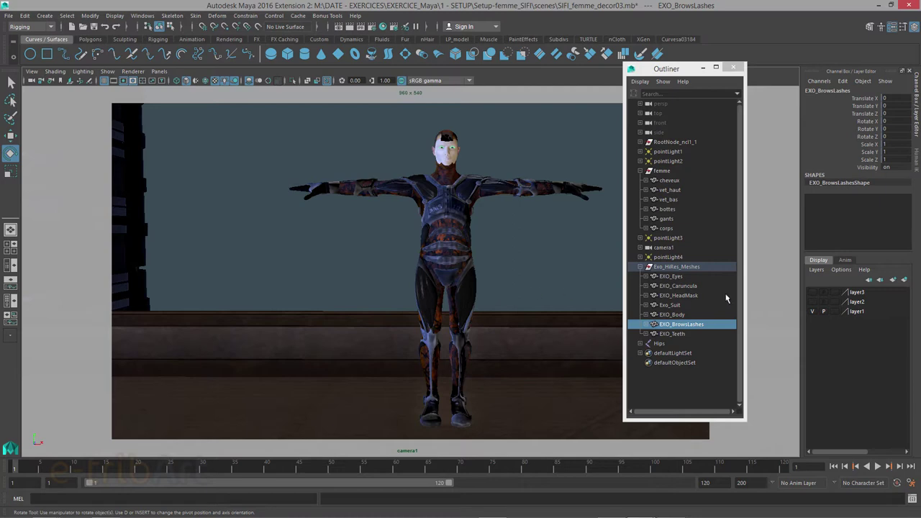
pyautogui.click(676, 267)
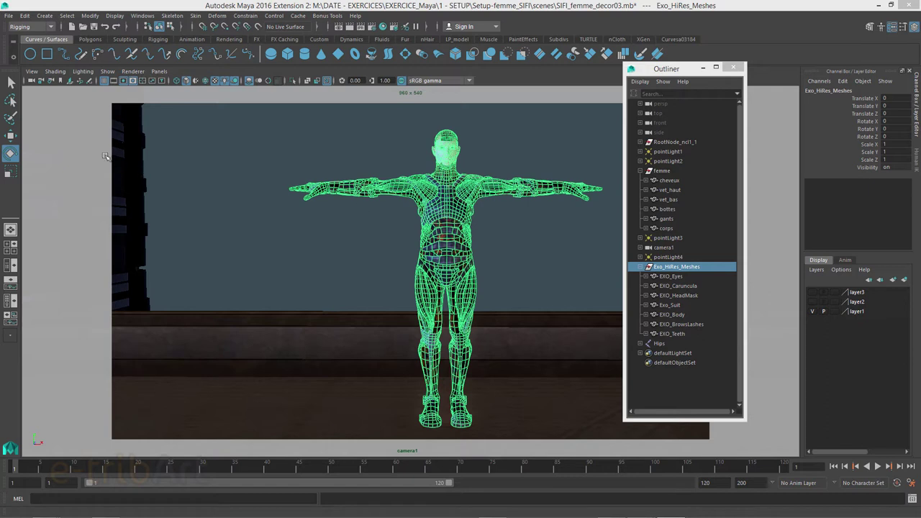
# Tear off Animation Editors as a floating panel at top-left and launch Quick Rig from it.
pyautogui.click(142, 15)
pyautogui.moveTo(168, 40)
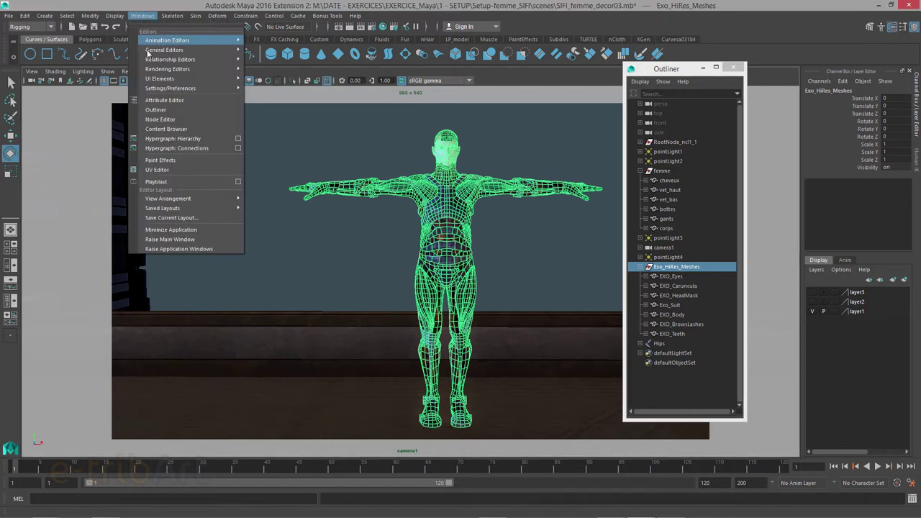
pyautogui.click(262, 40)
pyautogui.moveTo(304, 38); pyautogui.dragTo(94, 37)
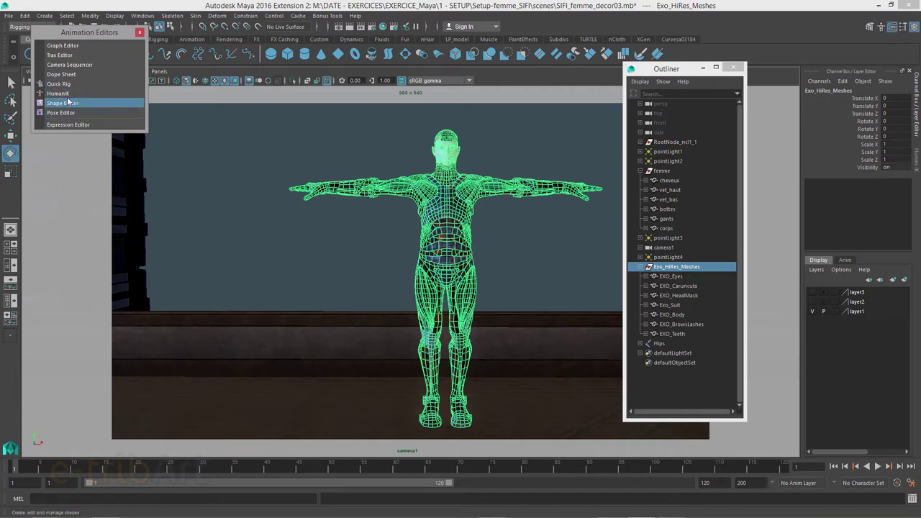
pyautogui.click(64, 83)
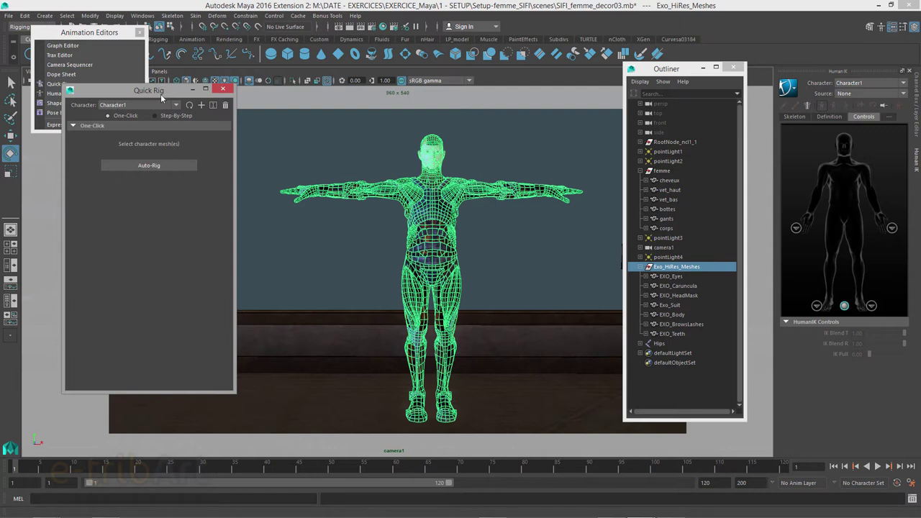
# Move the Quick Rig and Animation Editors panels aside and choose the Modeling menu set.
pyautogui.moveTo(148, 90); pyautogui.dragTo(187, 105)
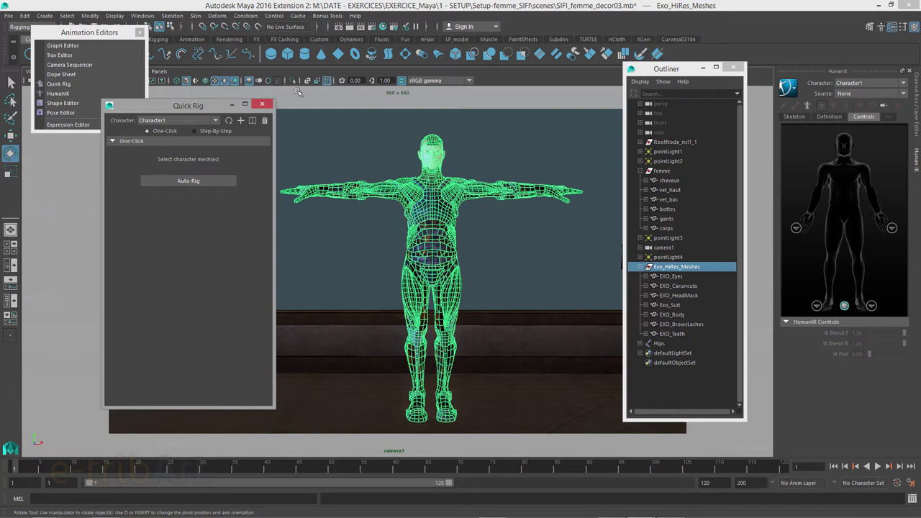
pyautogui.click(92, 34)
pyautogui.moveTo(92, 34); pyautogui.dragTo(90, 49)
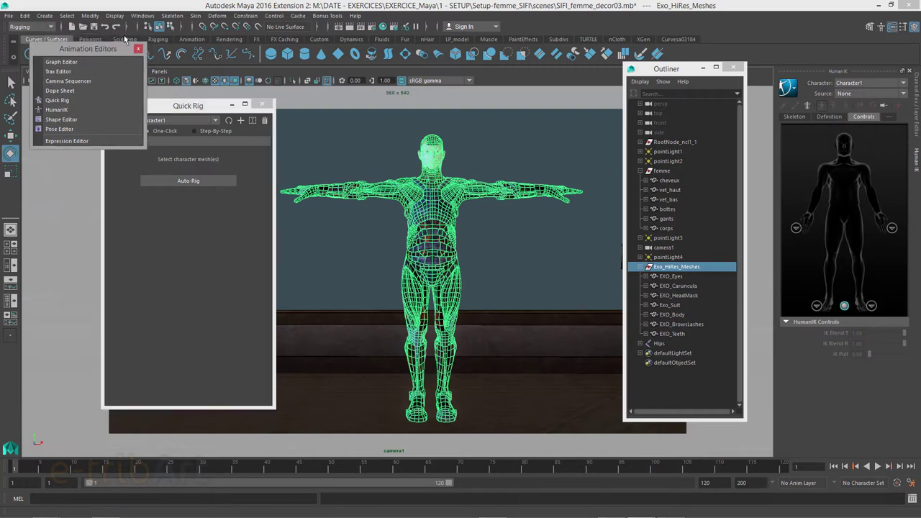
pyautogui.click(37, 28)
pyautogui.click(37, 37)
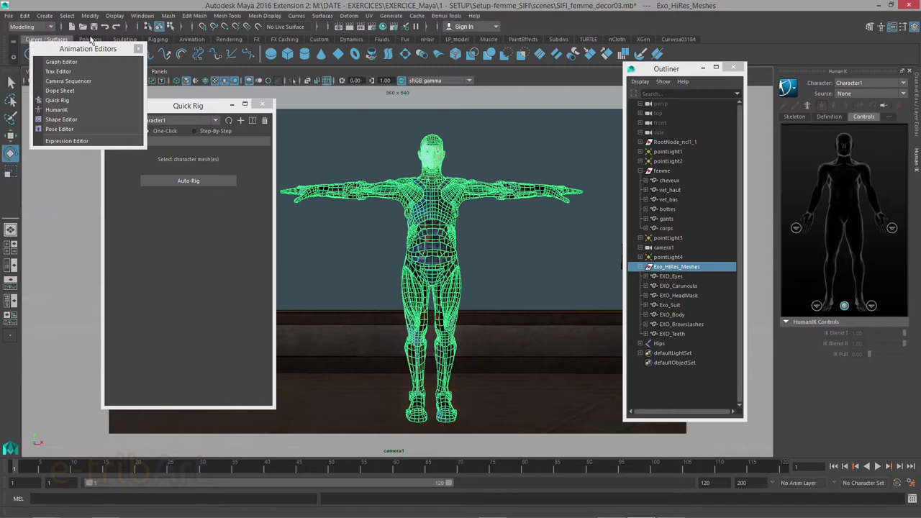
pyautogui.click(170, 16)
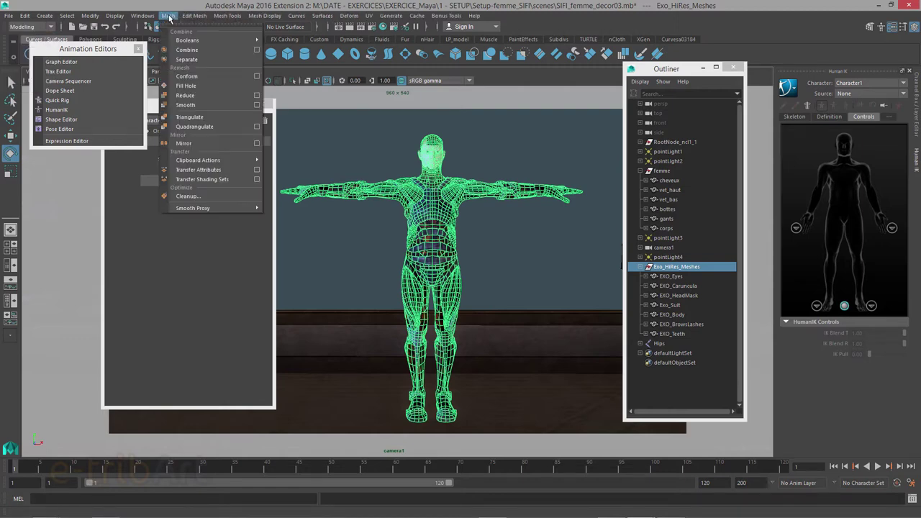
pyautogui.click(186, 197)
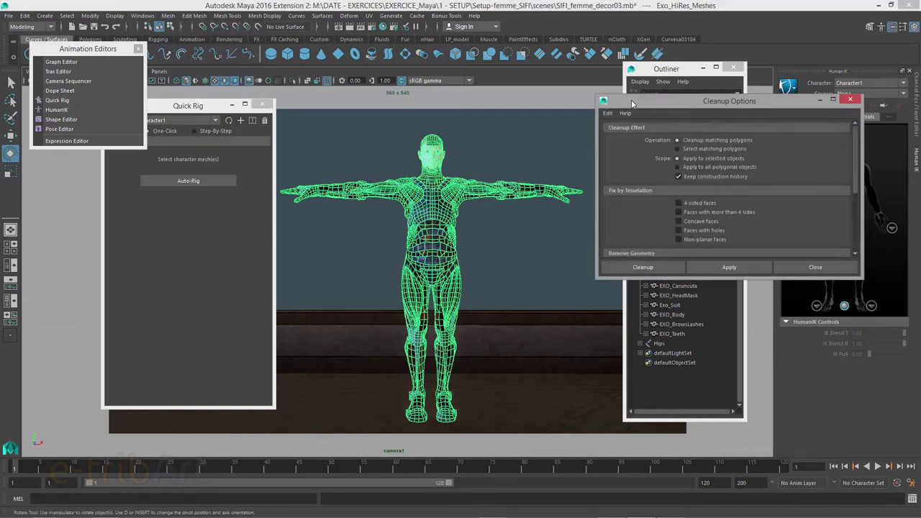
pyautogui.moveTo(633, 105); pyautogui.dragTo(590, 90)
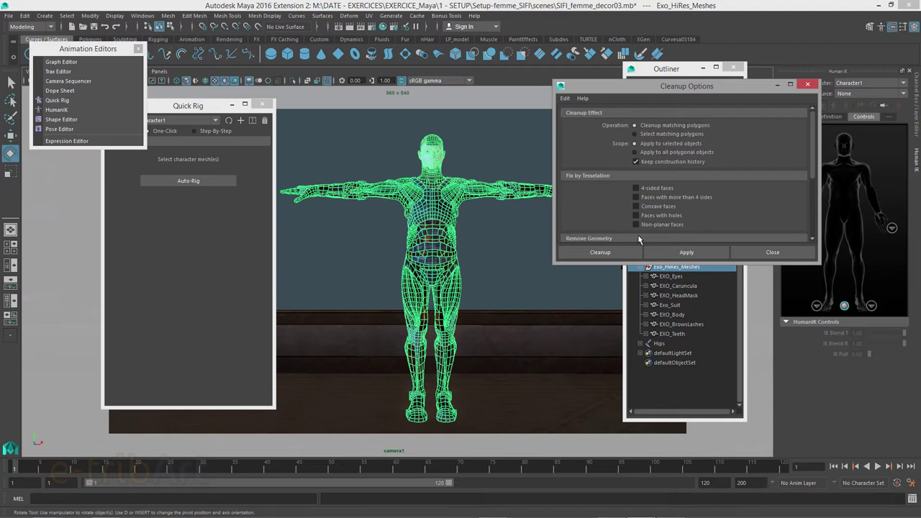
pyautogui.click(751, 252)
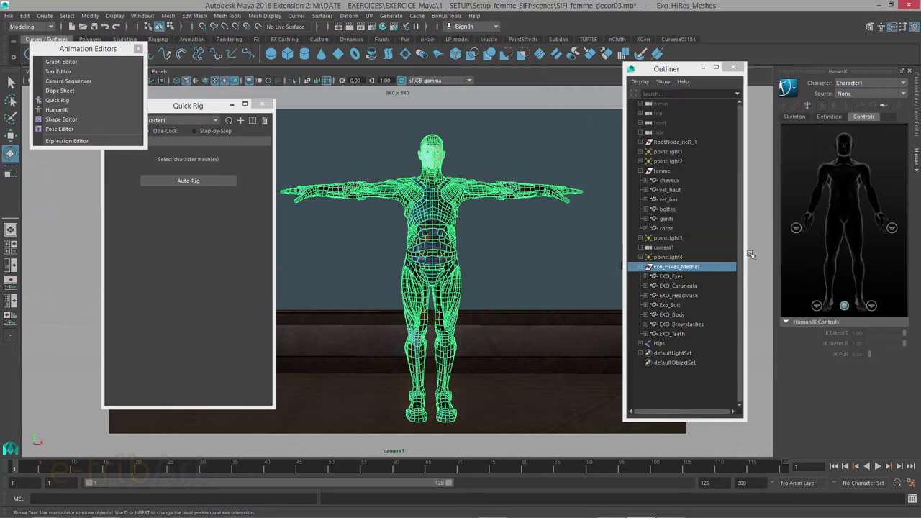
pyautogui.click(191, 113)
# Run One-Click Auto-Rig on the Exo_HiRes_Meshes character.
pyautogui.moveTo(191, 112); pyautogui.dragTo(192, 110)
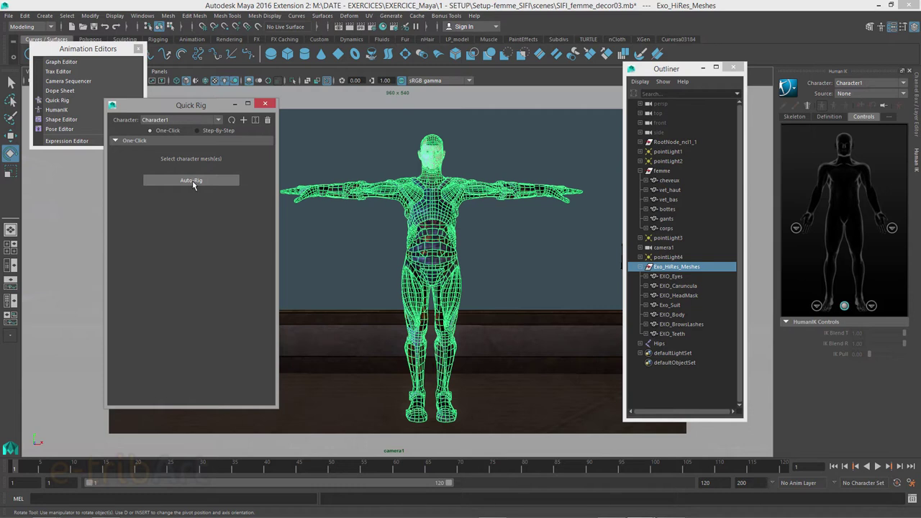
pyautogui.click(192, 184)
pyautogui.click(186, 185)
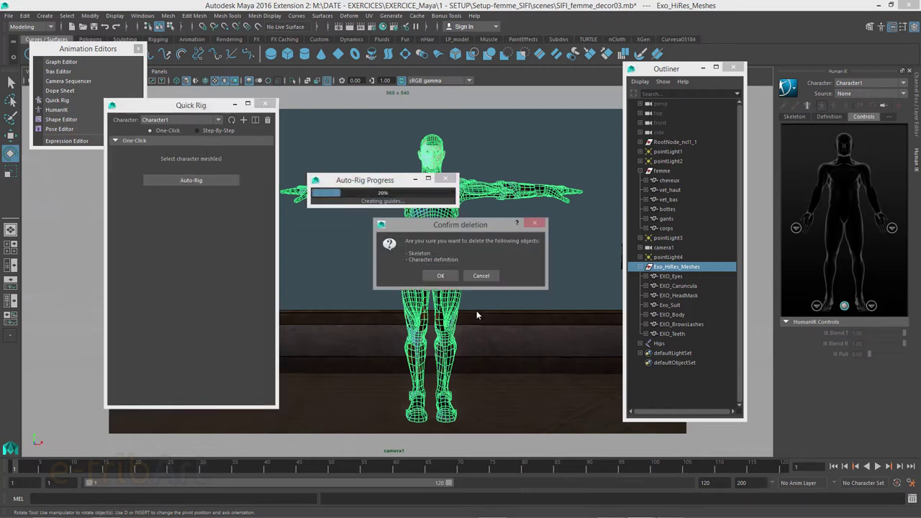
# Confirm deleting the old skeleton and character definition so Auto-Rig completes.
pyautogui.click(440, 276)
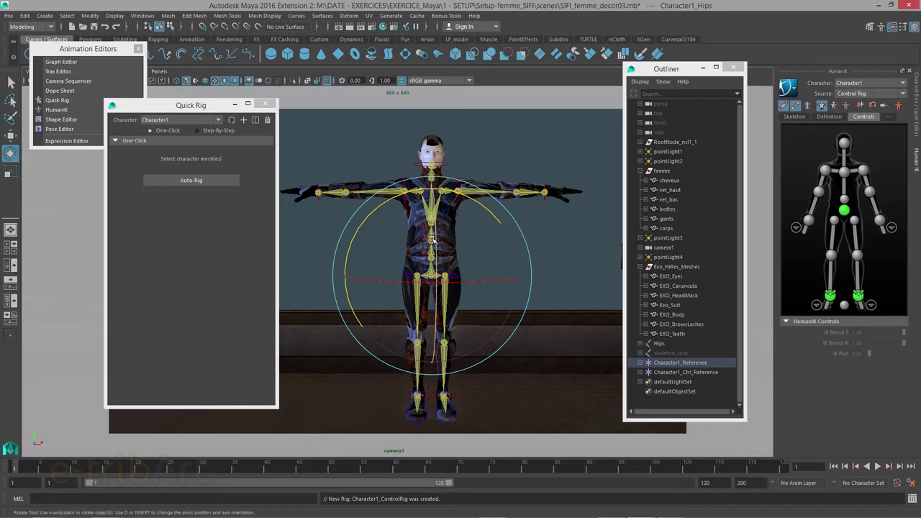
pyautogui.click(681, 268)
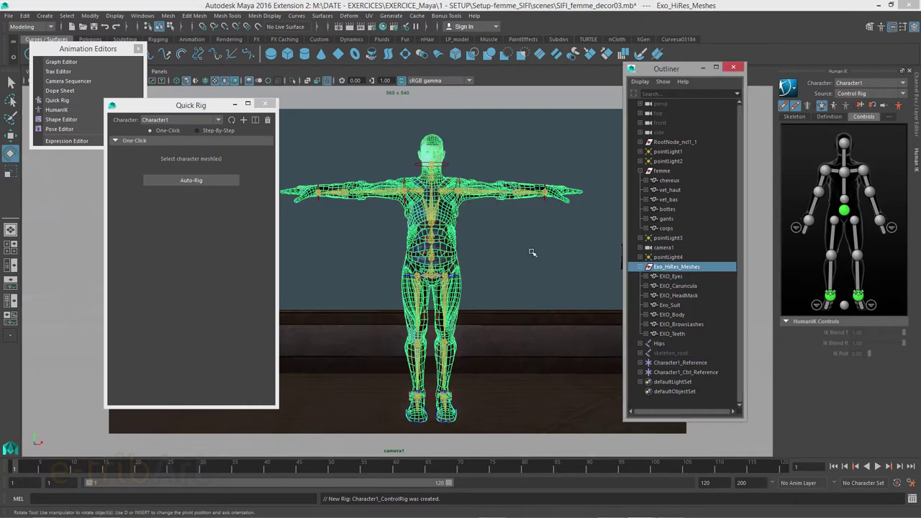
pyautogui.click(392, 179)
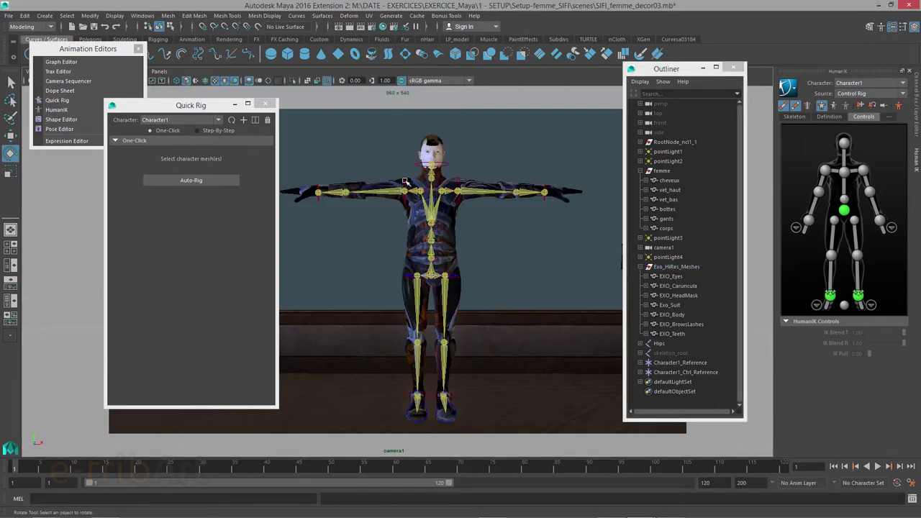
pyautogui.click(404, 190)
pyautogui.moveTo(484, 158)
pyautogui.mouseDown()
pyautogui.moveTo(498, 171)
pyautogui.moveTo(497, 161)
pyautogui.mouseUp()
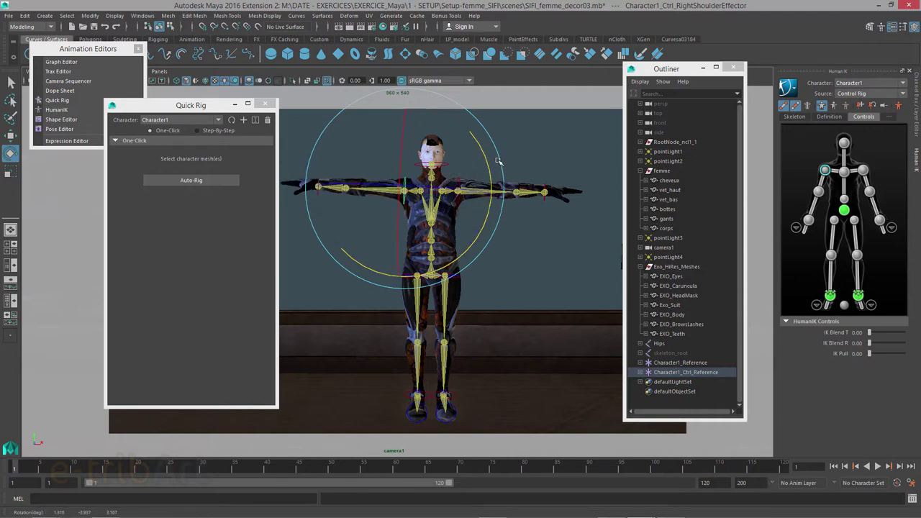
pyautogui.click(314, 263)
pyautogui.click(319, 199)
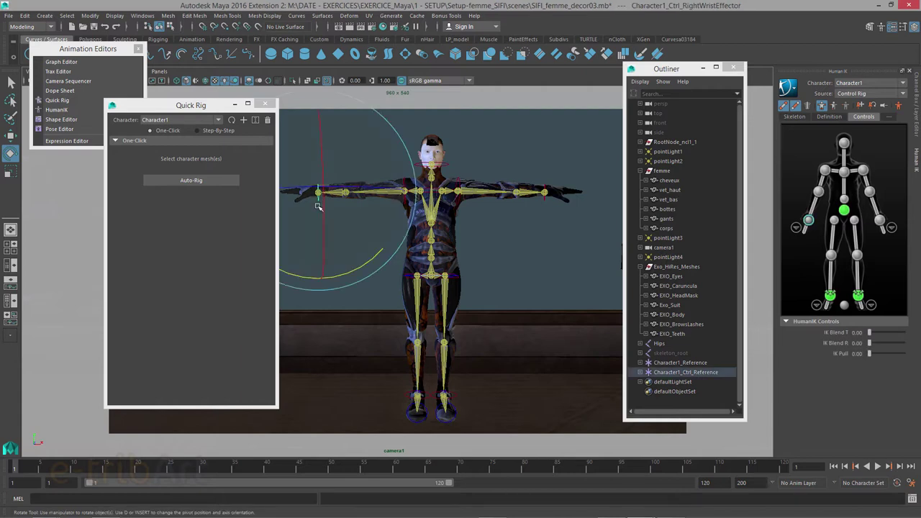
pyautogui.press('w')
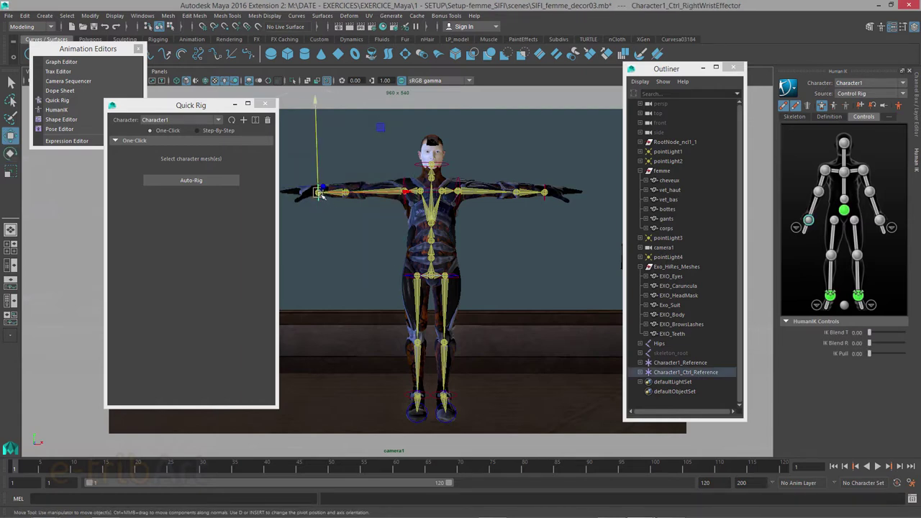
pyautogui.click(321, 194)
pyautogui.moveTo(321, 194)
pyautogui.mouseDown()
pyautogui.moveTo(356, 243)
pyautogui.moveTo(344, 239)
pyautogui.moveTo(333, 200)
pyautogui.moveTo(364, 272)
pyautogui.mouseUp()
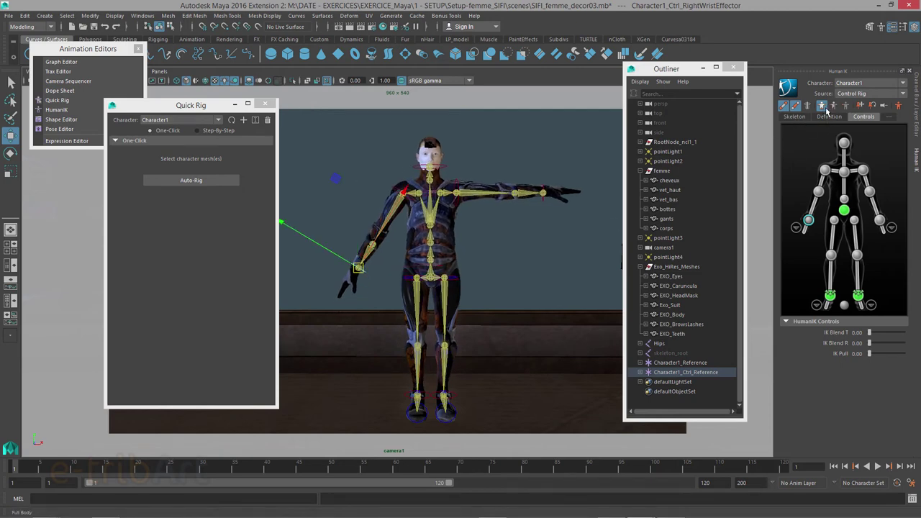
pyautogui.click(834, 106)
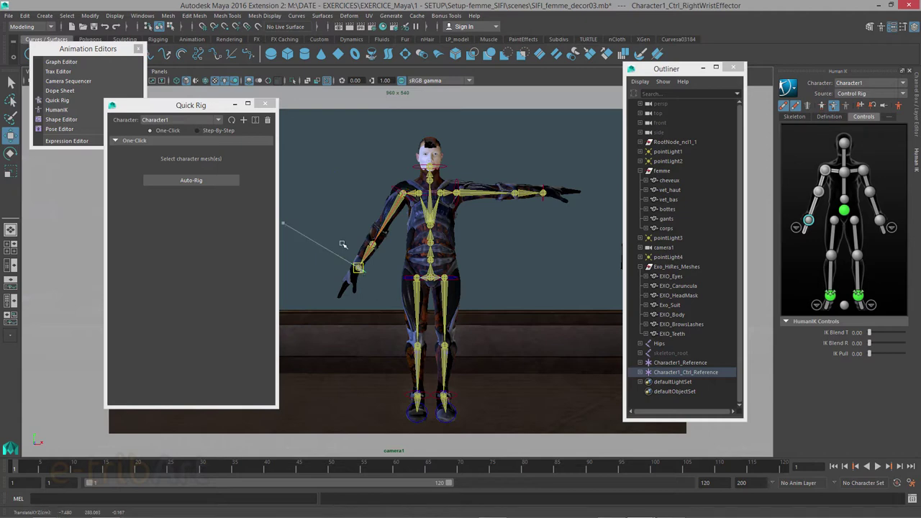
pyautogui.moveTo(358, 267)
pyautogui.mouseDown()
pyautogui.moveTo(339, 246)
pyautogui.moveTo(341, 323)
pyautogui.moveTo(312, 271)
pyautogui.moveTo(315, 203)
pyautogui.mouseUp()
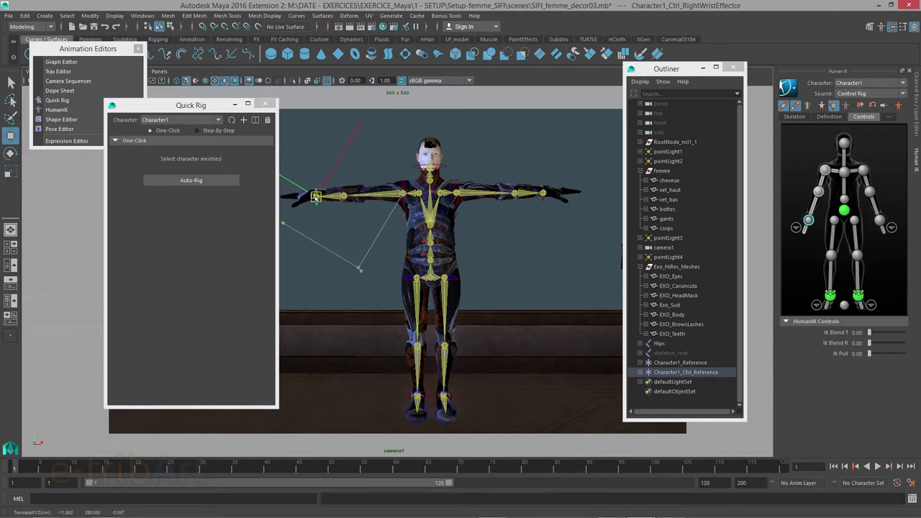
pyautogui.hotkey('ctrl', 'z')
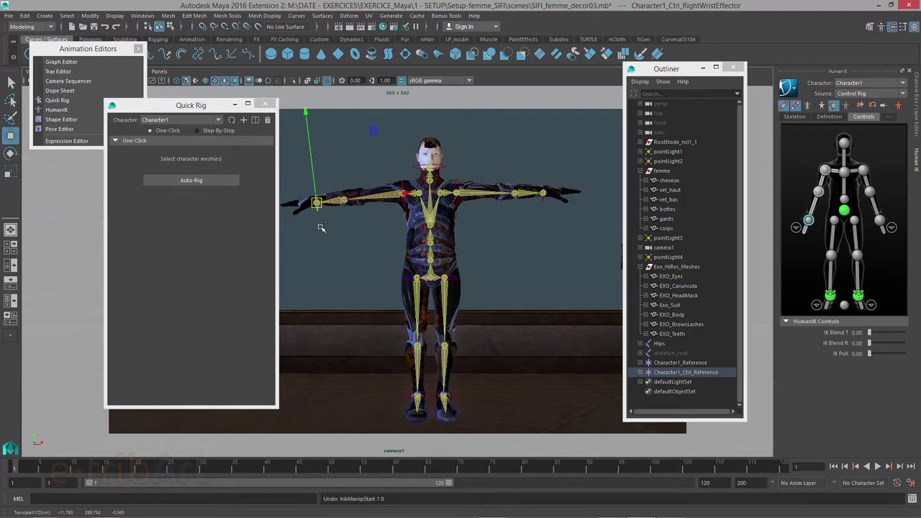
pyautogui.hotkey('ctrl', 'z')
pyautogui.hotkey('ctrl', 'z')
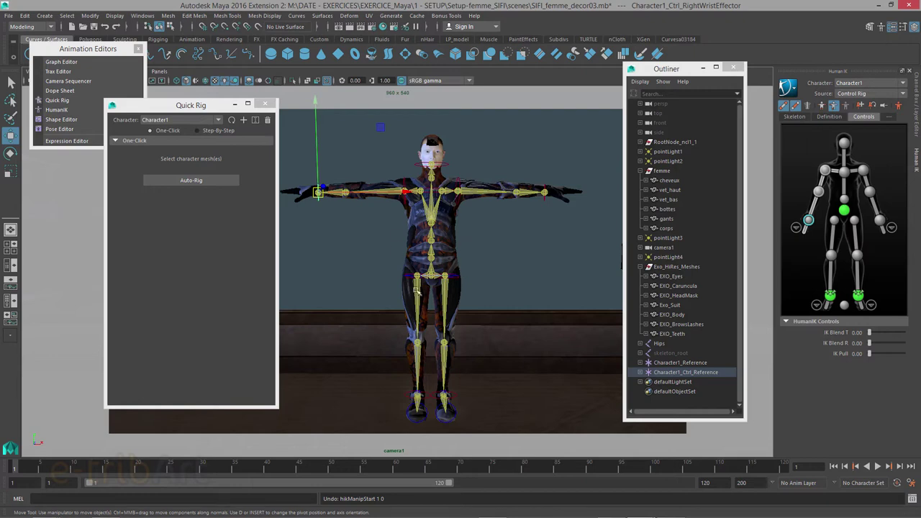
pyautogui.press('alt')
pyautogui.moveTo(472, 290)
pyautogui.keyDown('alt'); pyautogui.mouseDown()
pyautogui.moveTo(376, 294)
pyautogui.moveTo(473, 288)
pyautogui.moveTo(455, 285)
pyautogui.mouseUp(); pyautogui.keyUp('alt')
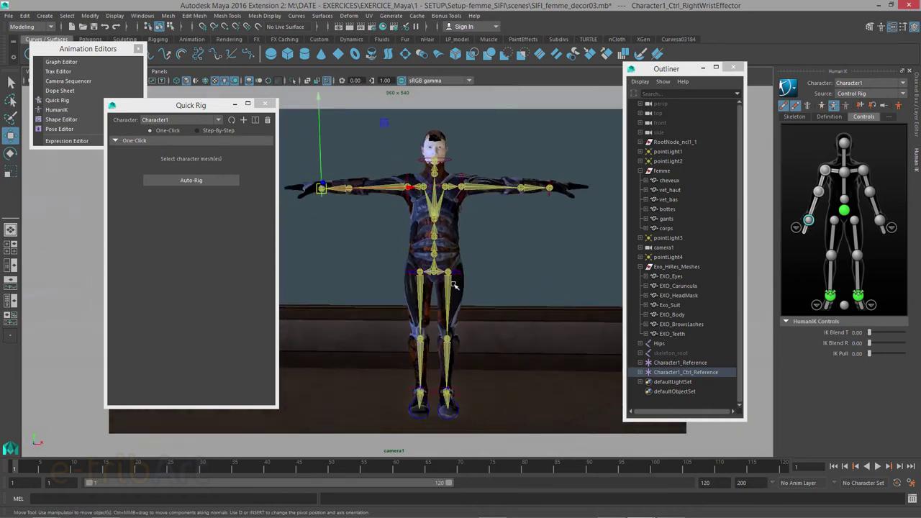
# Move the Quick Rig and editors panels lower and frame the character in the front orthographic view.
pyautogui.moveTo(203, 108); pyautogui.dragTo(180, 154)
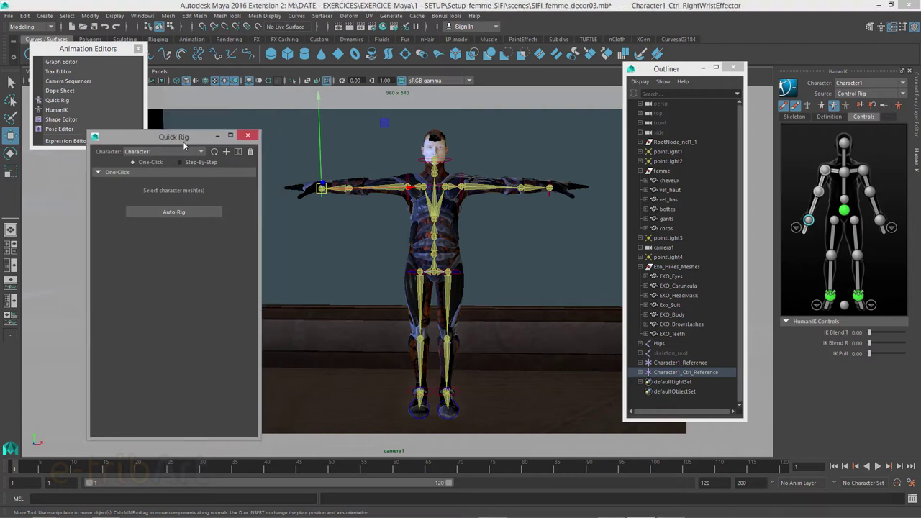
pyautogui.moveTo(100, 48); pyautogui.dragTo(91, 144)
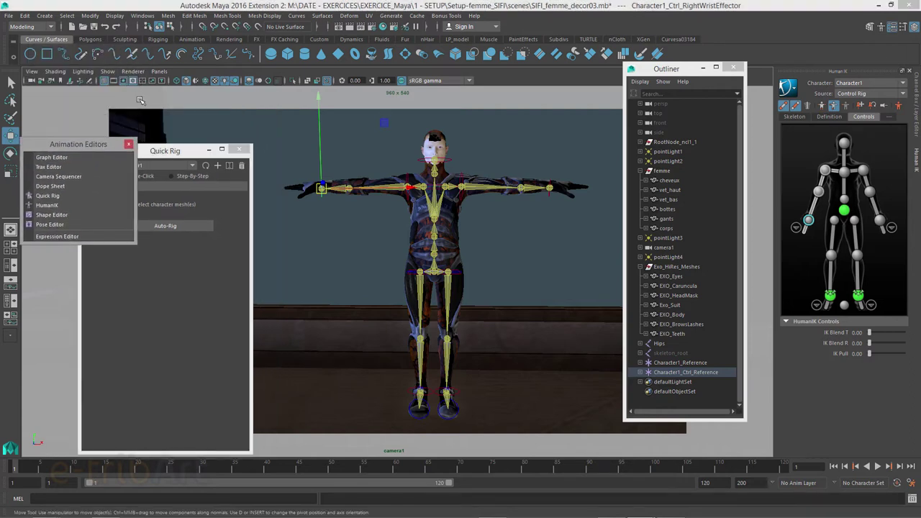
pyautogui.click(114, 72)
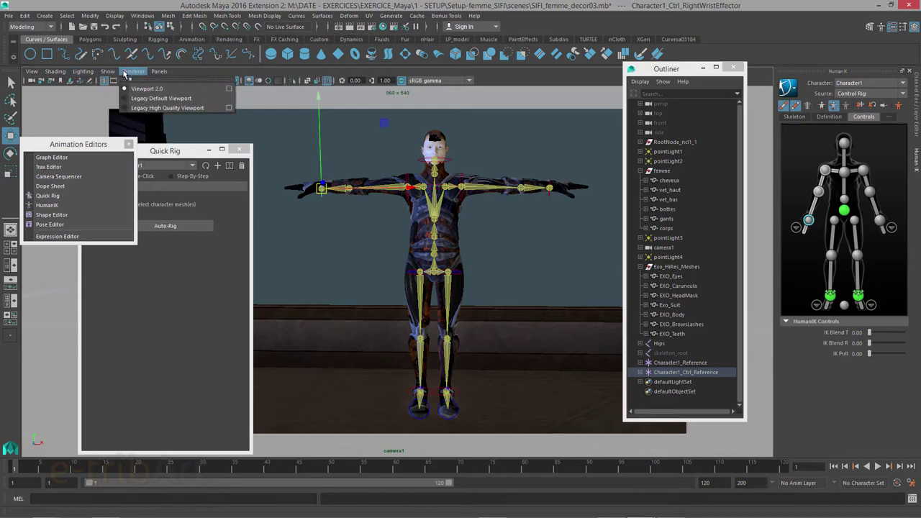
pyautogui.click(159, 71)
pyautogui.moveTo(177, 99)
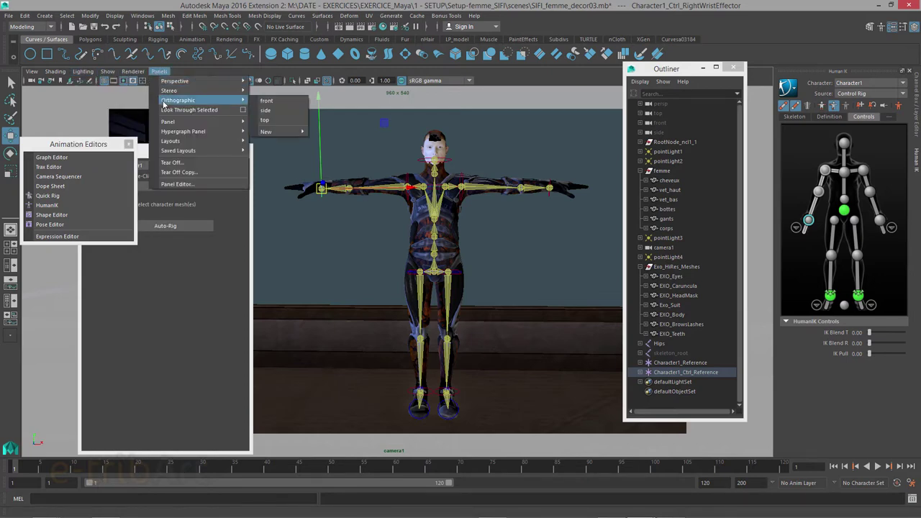
pyautogui.click(263, 101)
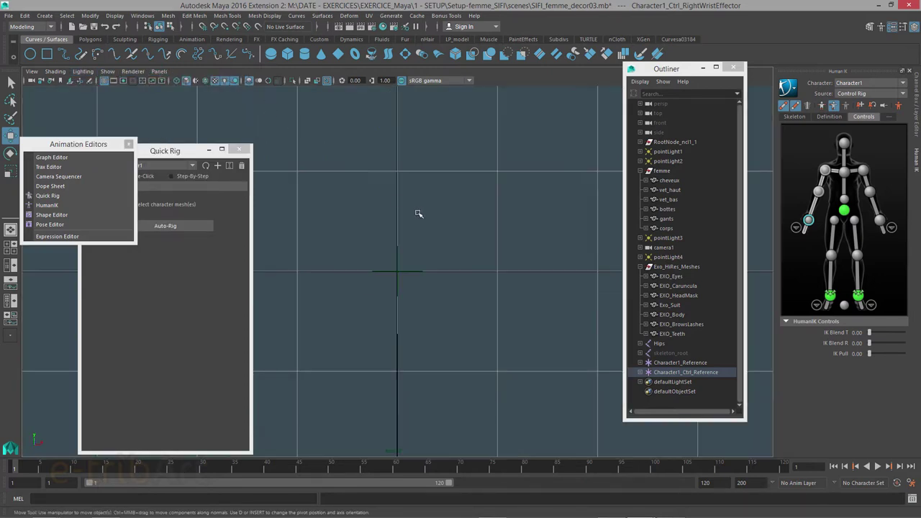
pyautogui.press('f')
pyautogui.scroll(-10, 418, 213)
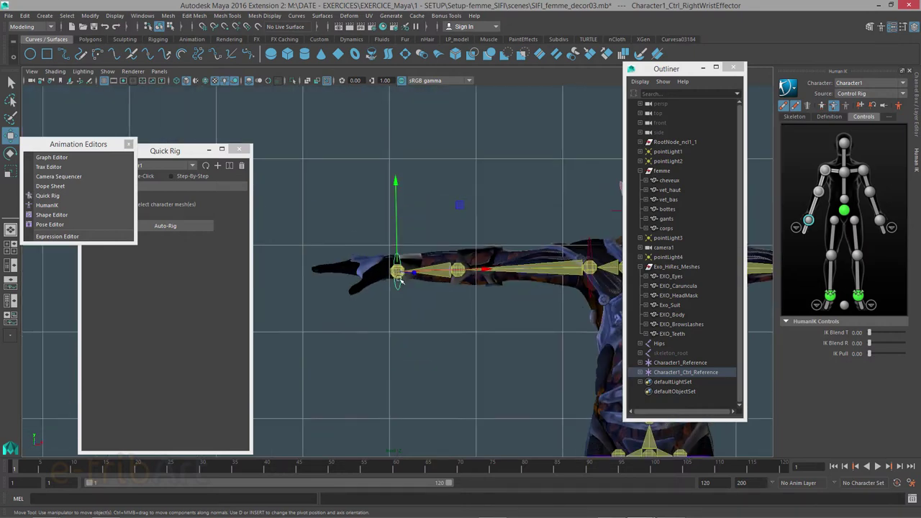
pyautogui.scroll(-3, 403, 215)
pyautogui.scroll(-2, 360, 225)
pyautogui.scroll(-2, 392, 249)
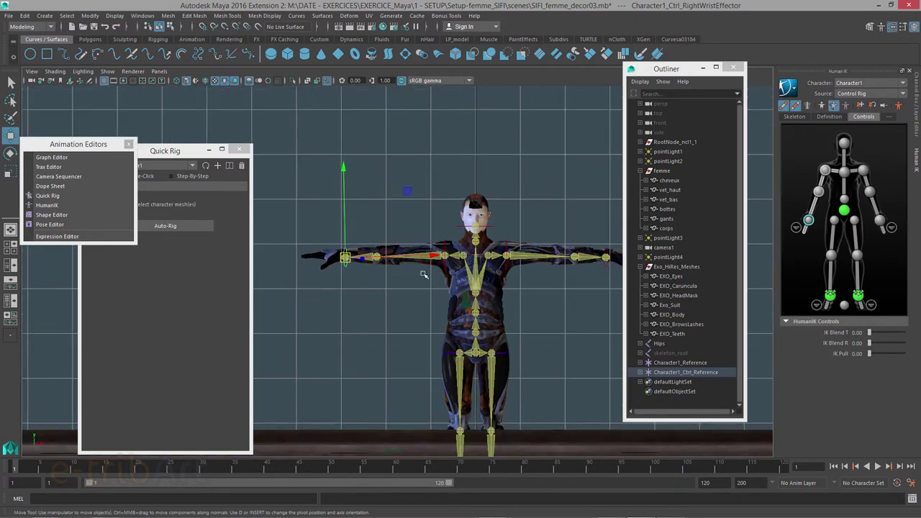
pyautogui.scroll(-2, 424, 275)
pyautogui.scroll(-2, 386, 207)
pyautogui.scroll(1, 423, 219)
pyautogui.scroll(1, 403, 209)
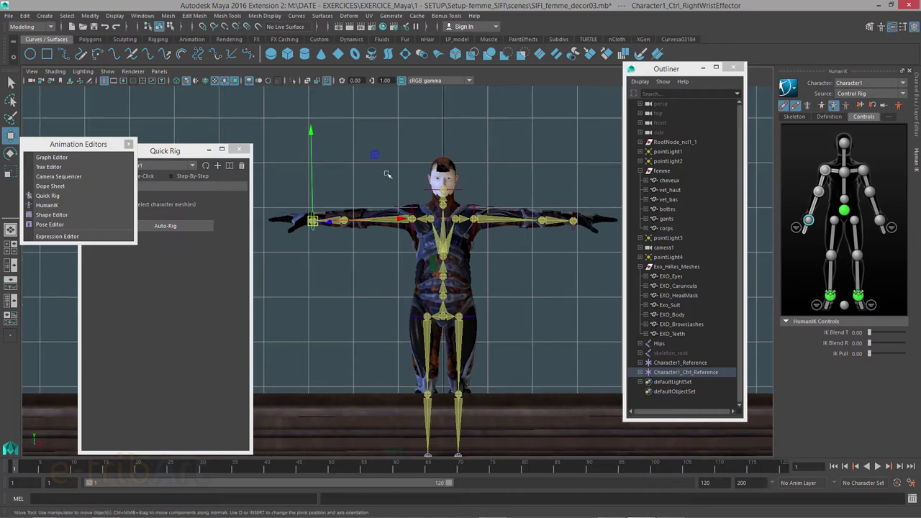
pyautogui.scroll(1, 419, 251)
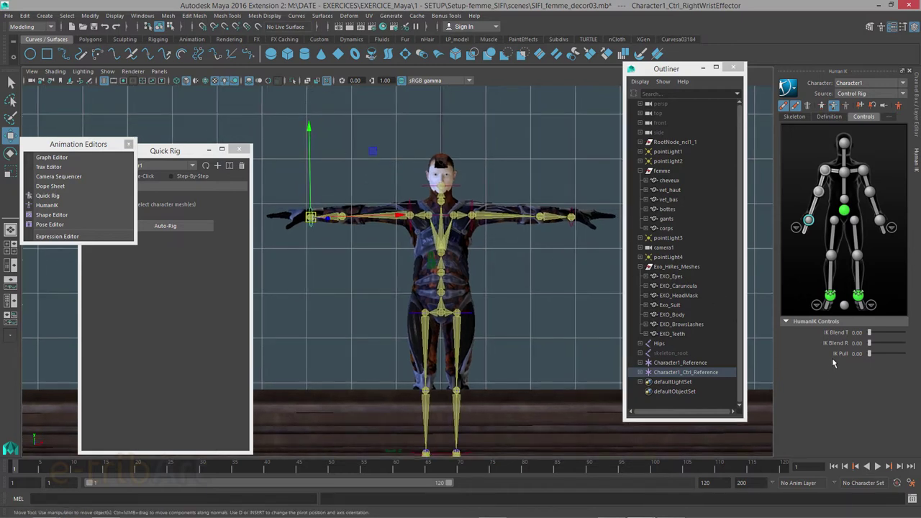
# Hide the floor's layer1 in the layer editor and place Quick Rig beside the character.
pyautogui.click(916, 161)
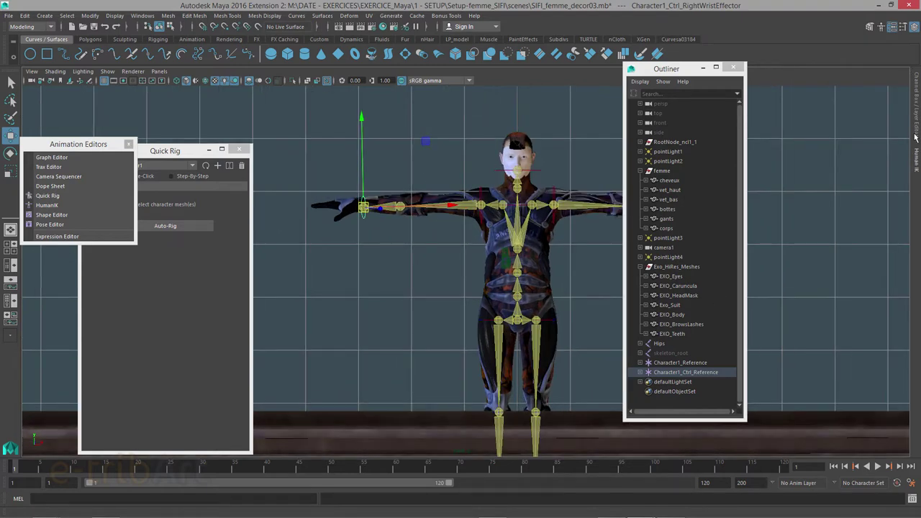
pyautogui.click(917, 141)
pyautogui.click(812, 311)
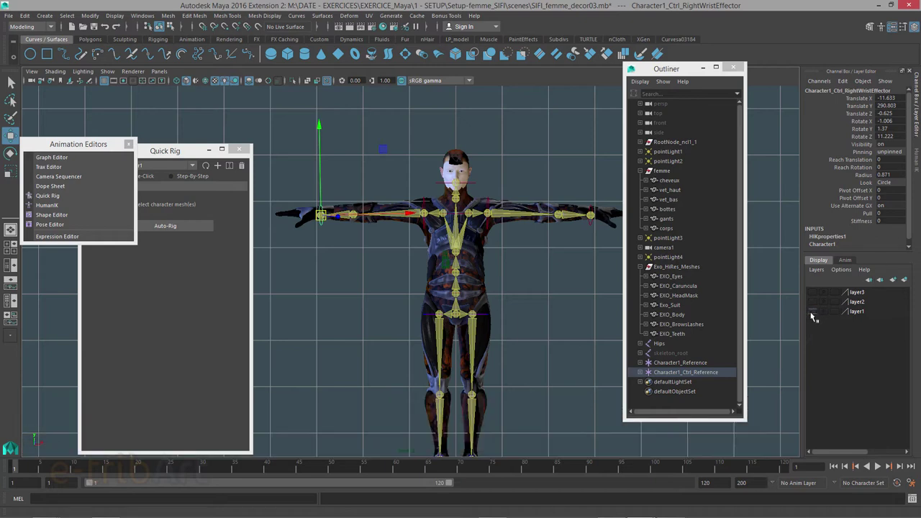
pyautogui.moveTo(449, 247)
pyautogui.keyDown('alt'); pyautogui.mouseDown(button='middle')
pyautogui.moveTo(446, 239)
pyautogui.moveTo(414, 264)
pyautogui.moveTo(419, 284)
pyautogui.mouseUp(button='middle'); pyautogui.keyUp('alt')
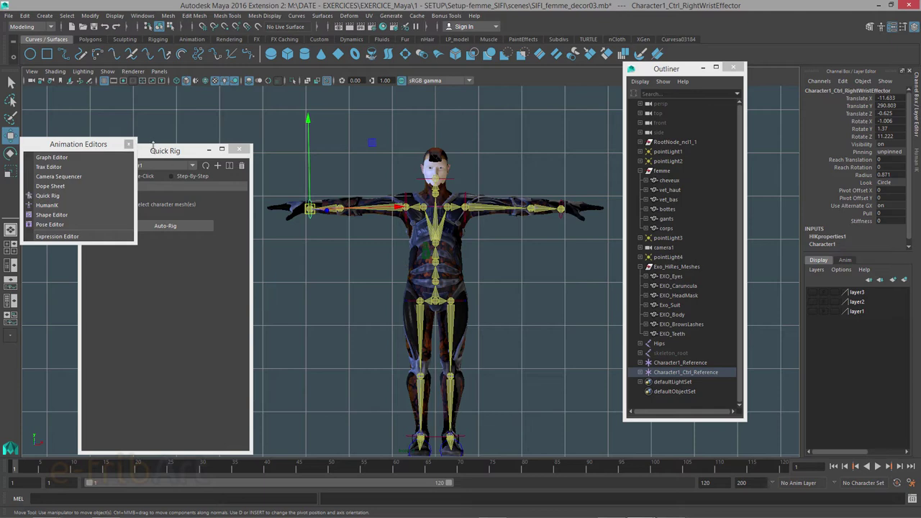
pyautogui.moveTo(160, 151); pyautogui.dragTo(183, 93)
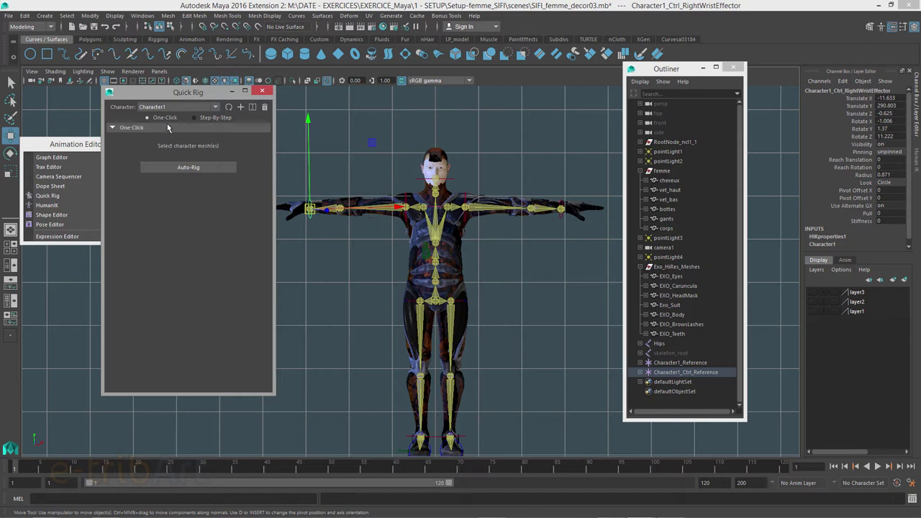
# Delete skeleton_root, Character1_Reference and Character1_Ctrl_Reference from the Outliner.
pyautogui.click(680, 363)
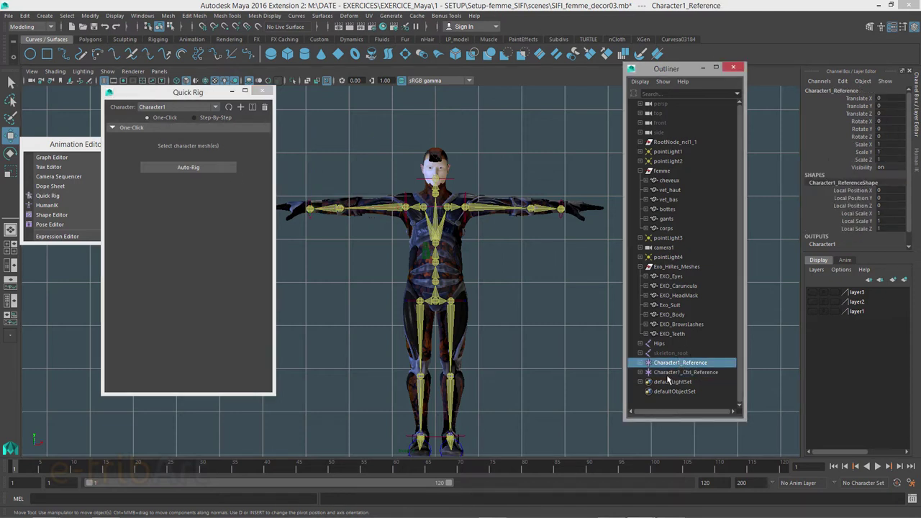
pyautogui.click(666, 353)
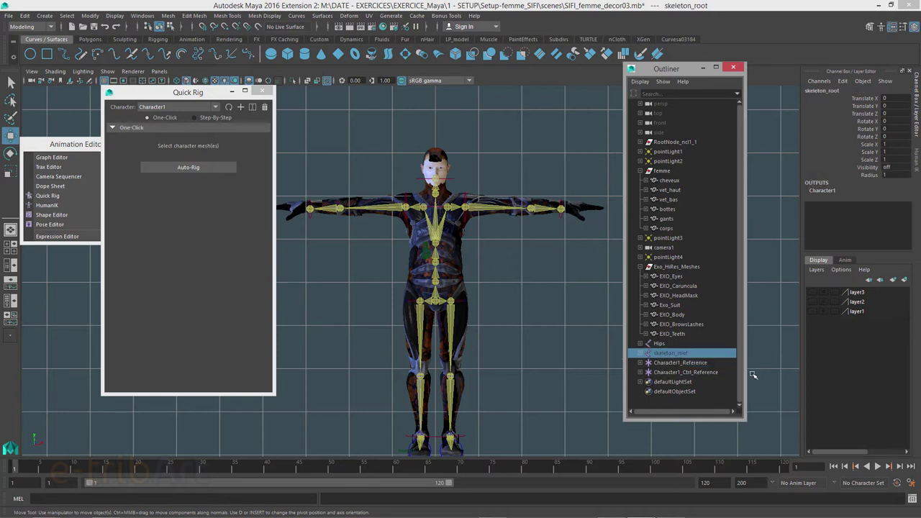
pyautogui.keyDown('shift'); pyautogui.click(673, 373); pyautogui.keyUp('shift')
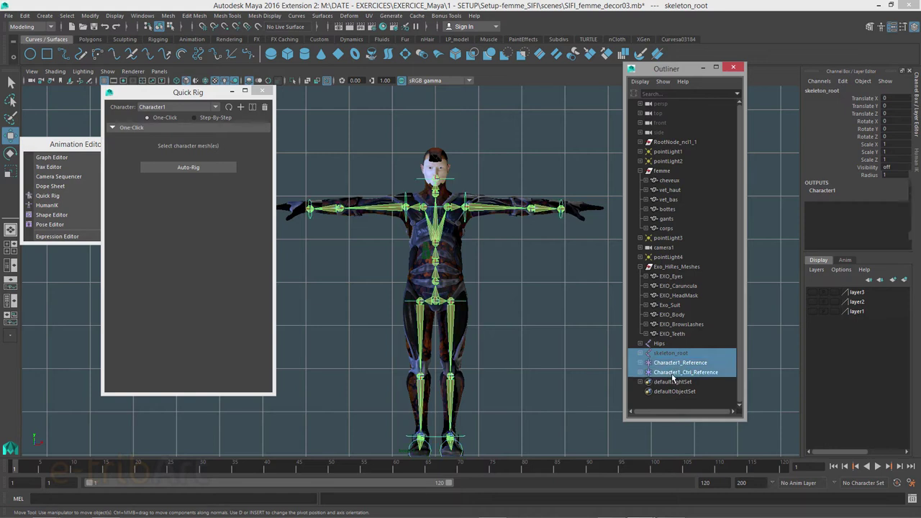
pyautogui.press('Delete')
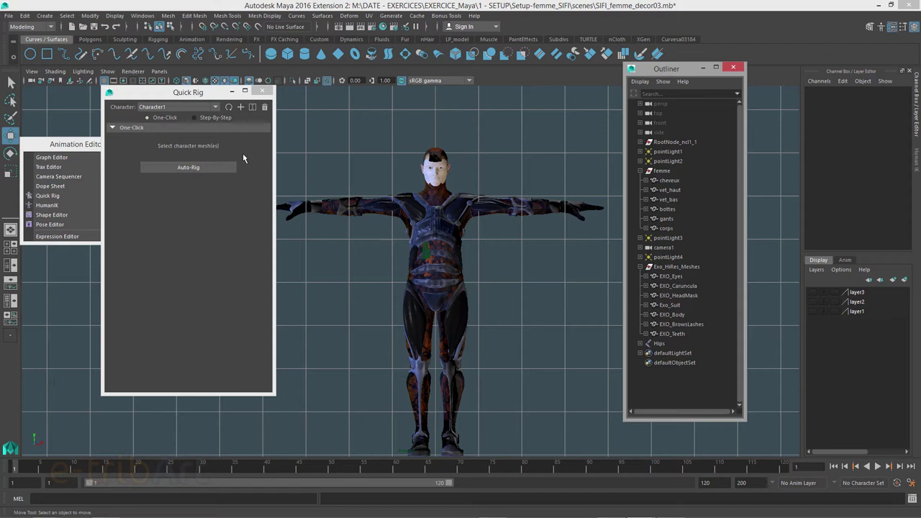
pyautogui.moveTo(210, 95); pyautogui.dragTo(193, 93)
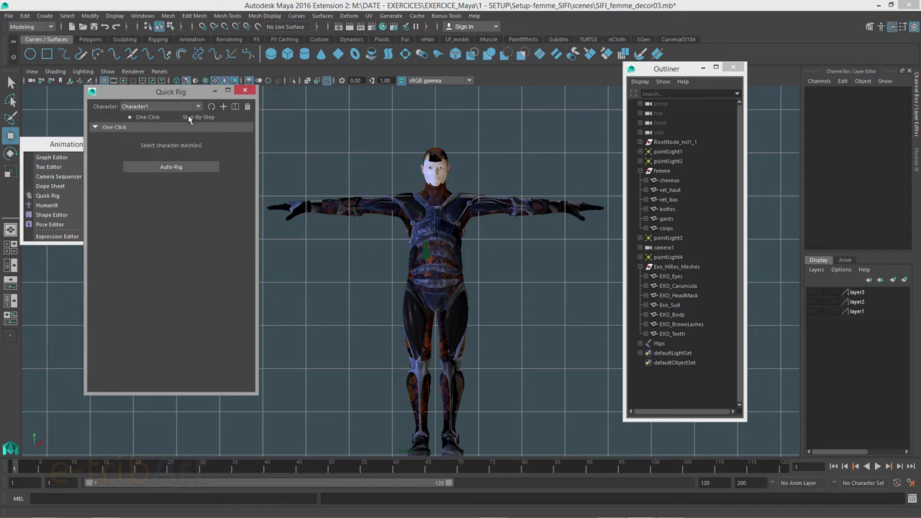
# Switch Quick Rig to Step-By-Step and replace its Geometry list with the Exo_HiRes_Meshes shapes.
pyautogui.click(189, 117)
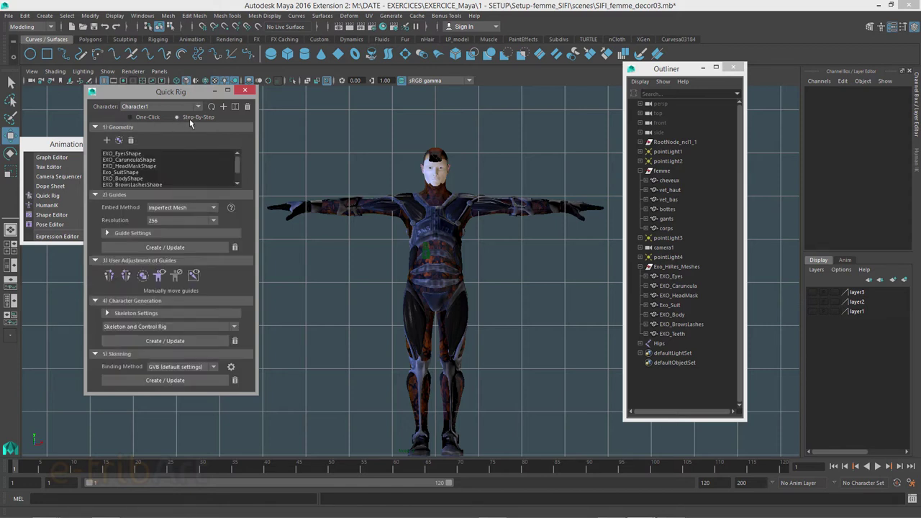
pyautogui.click(673, 267)
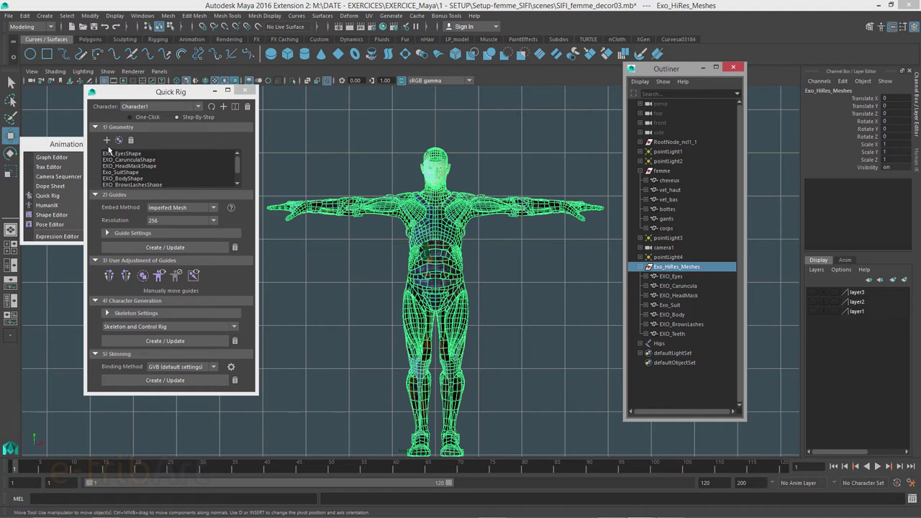
pyautogui.click(130, 140)
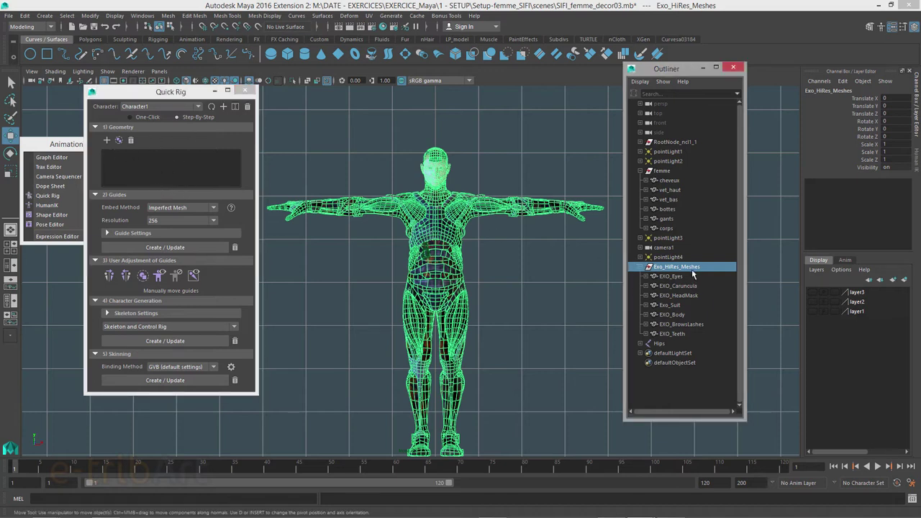
pyautogui.click(666, 277)
pyautogui.press('Down')
pyautogui.press('Down')
pyautogui.press('Down')
pyautogui.press('Down')
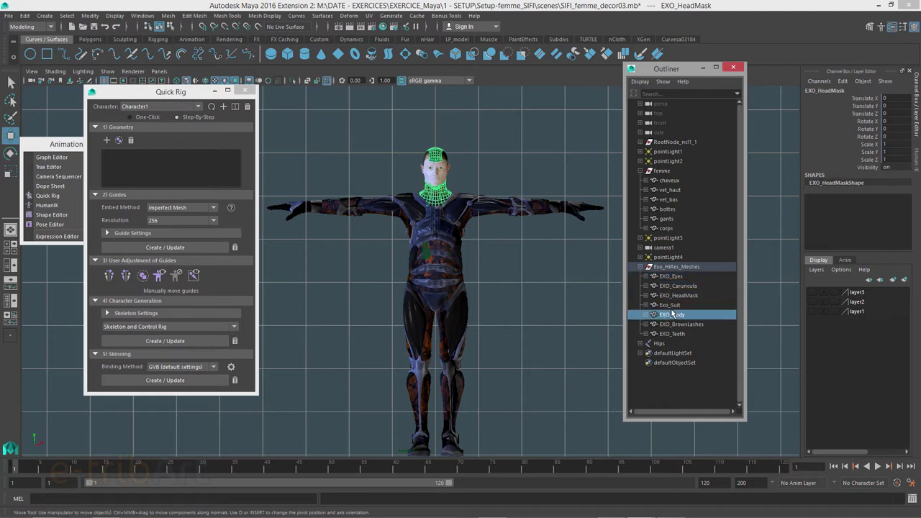
pyautogui.click(658, 268)
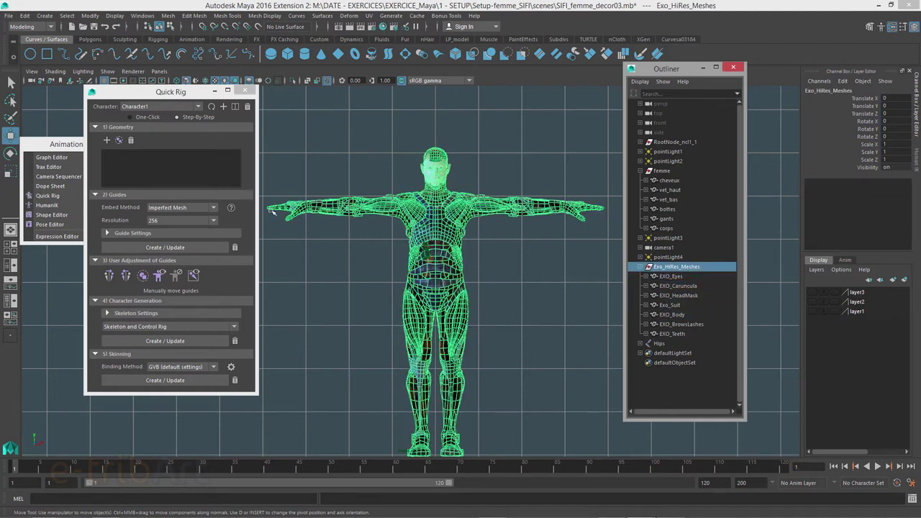
pyautogui.click(120, 141)
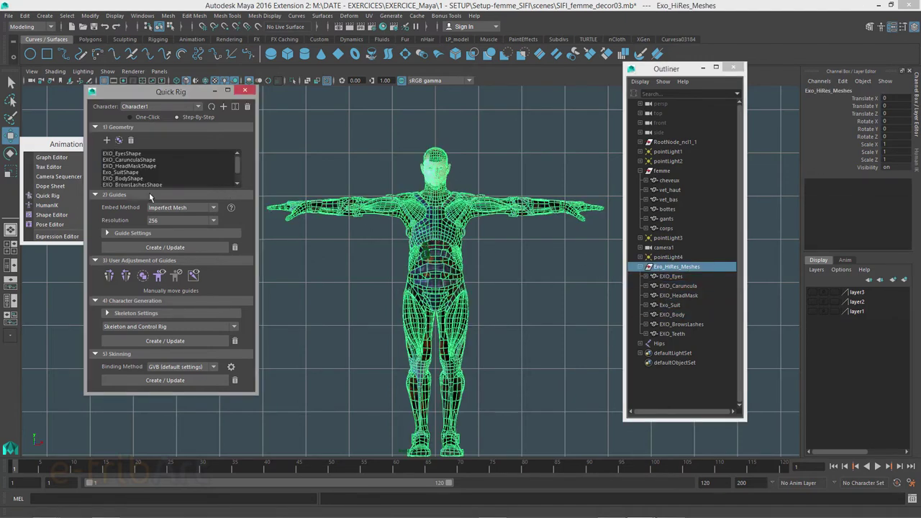
pyautogui.moveTo(239, 164)
pyautogui.mouseDown()
pyautogui.moveTo(242, 177)
pyautogui.moveTo(238, 158)
pyautogui.mouseUp()
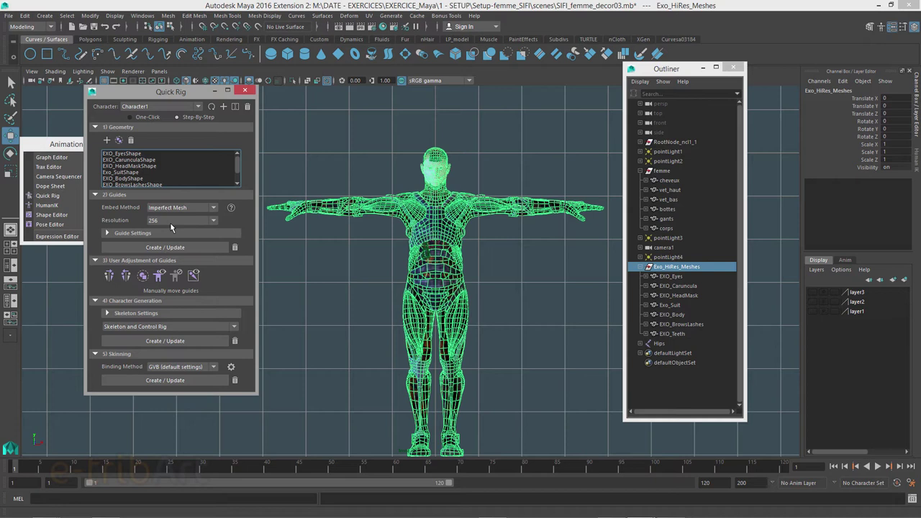
# Deselect all meshes and turn off the viewport grid.
pyautogui.click(303, 256)
pyautogui.press('6')
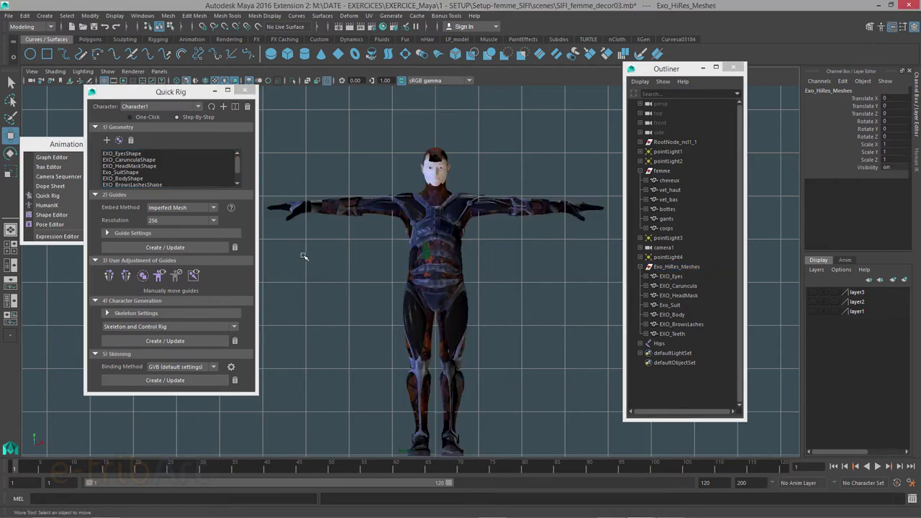
pyautogui.click(114, 16)
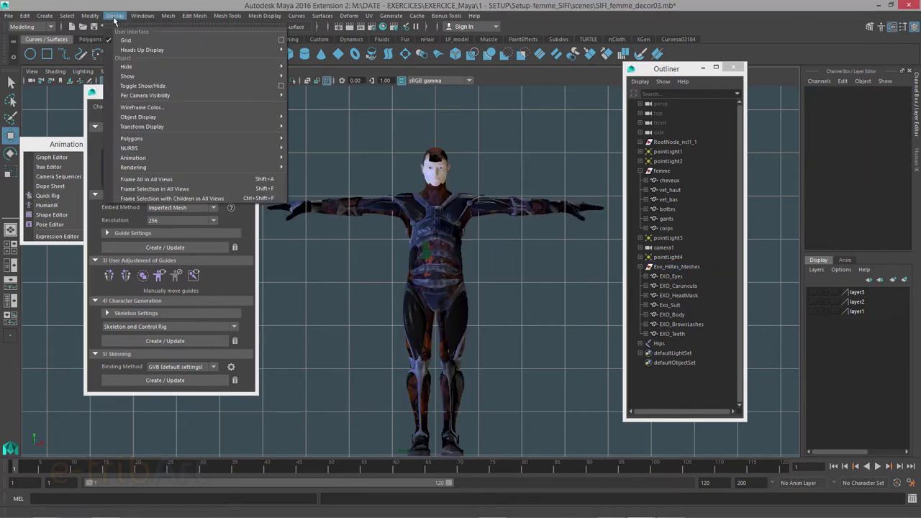
pyautogui.click(126, 40)
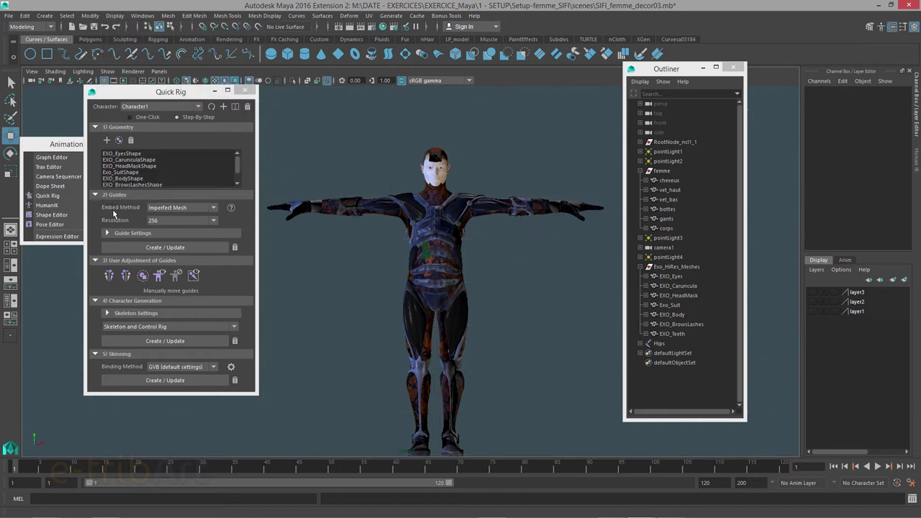
# Keep the guide Embed Method on Imperfect Mesh and bring up the Resolution choices.
pyautogui.click(156, 210)
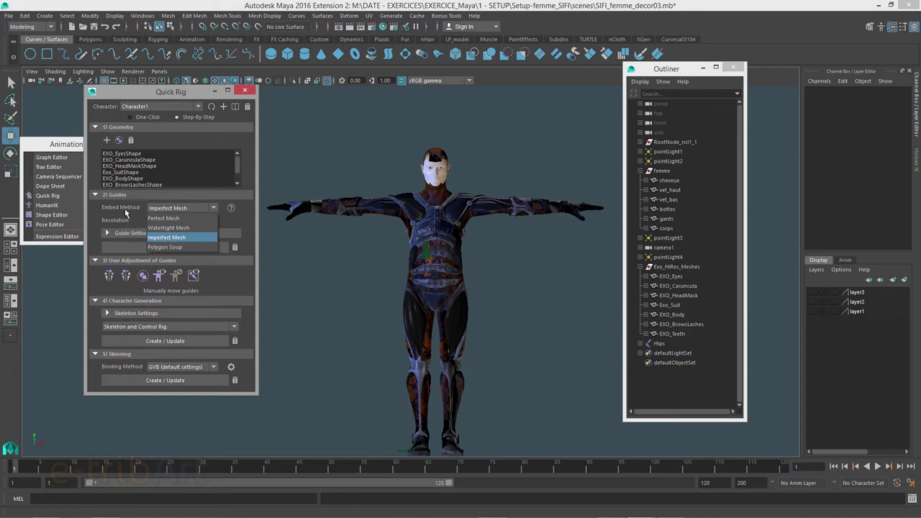
pyautogui.click(171, 240)
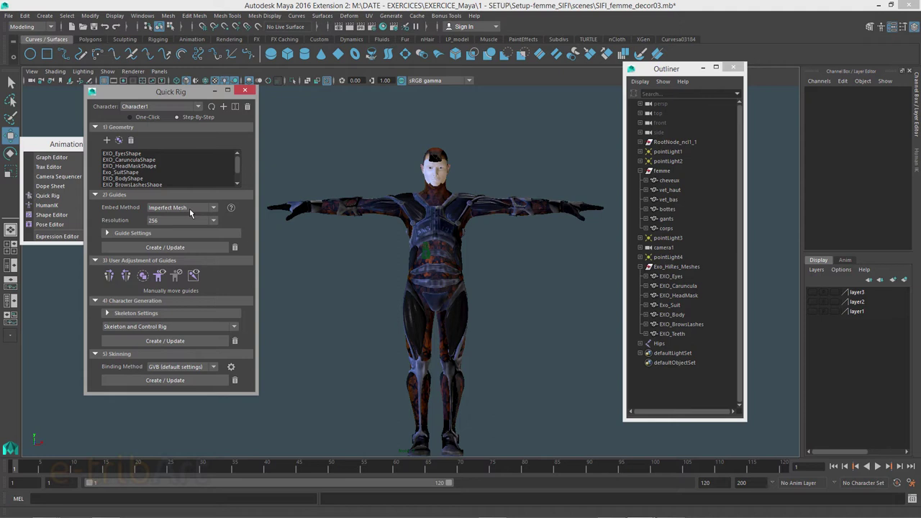
pyautogui.click(170, 221)
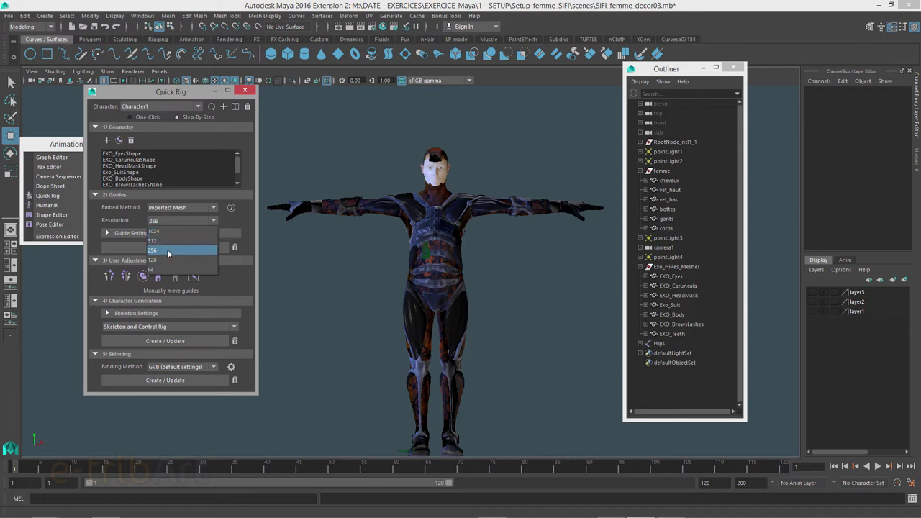
# Keep resolution 256 and expand Guide Settings to check Spine 3, Neck 1, Shoulder/Clavicle 1.
pyautogui.click(167, 249)
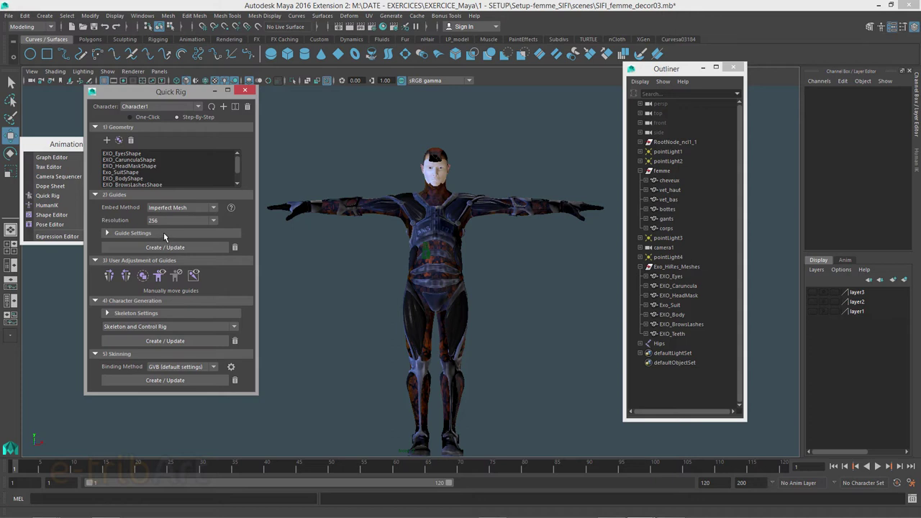
pyautogui.click(163, 232)
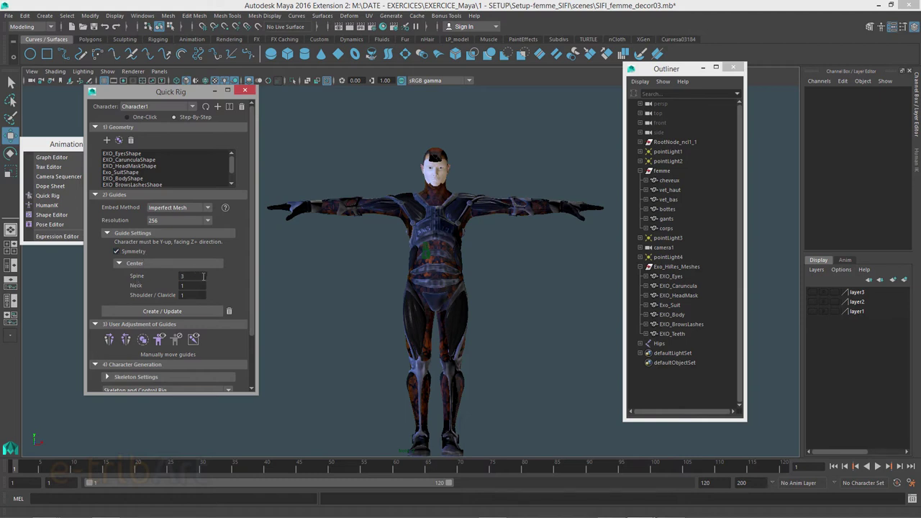
pyautogui.click(194, 285)
pyautogui.click(191, 296)
# Run Guides Create / Update and confirm deleting the old skeleton and character definition.
pyautogui.click(167, 312)
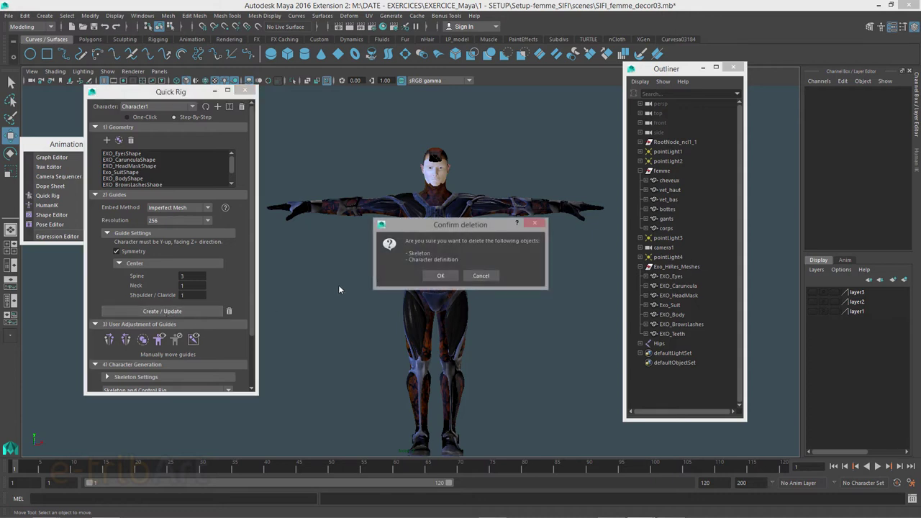
pyautogui.click(439, 279)
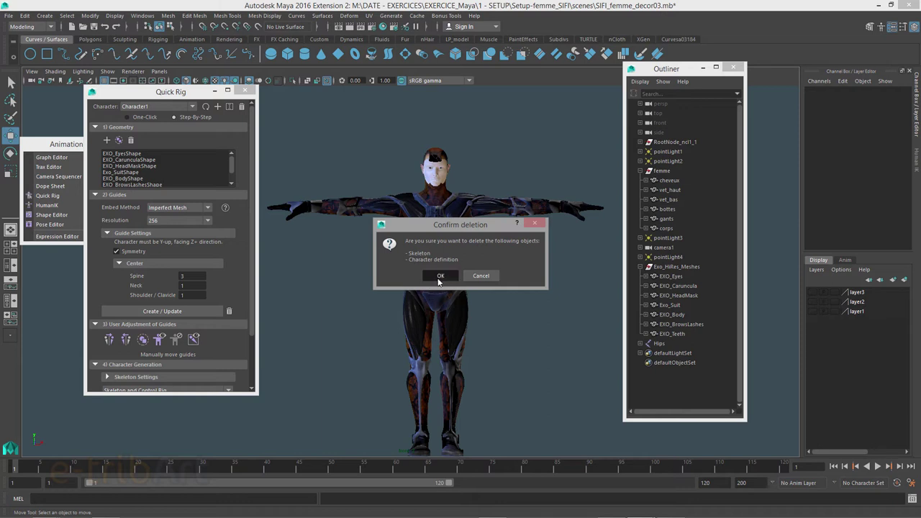
pyautogui.click(439, 279)
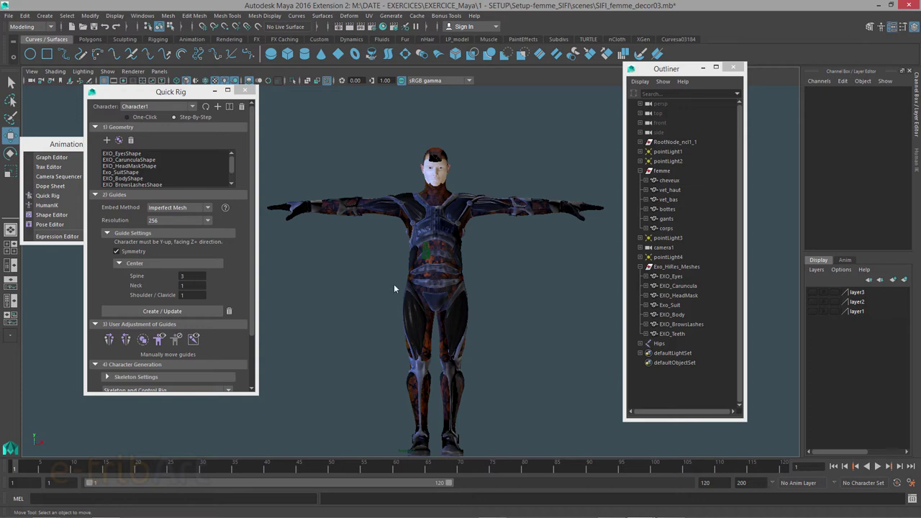
# Generate the guides and expand the new skeleton_root in the Outliner.
pyautogui.click(173, 311)
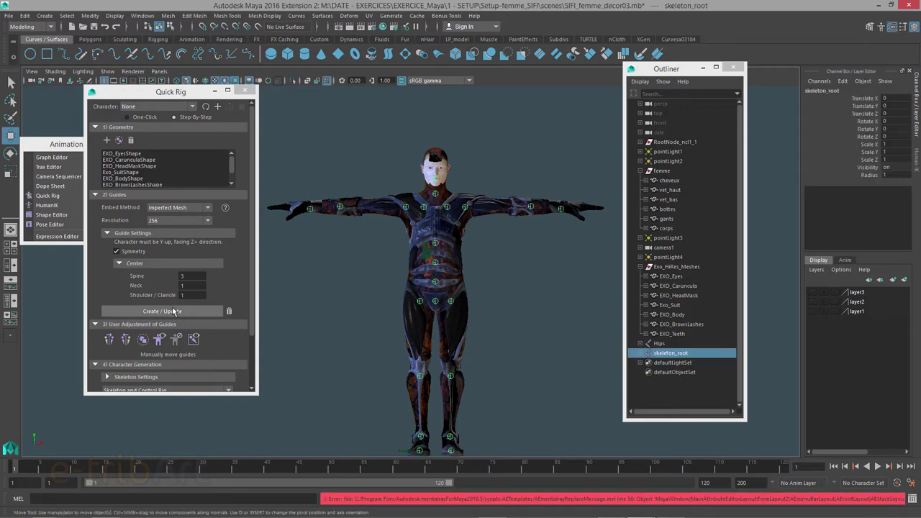
pyautogui.click(339, 315)
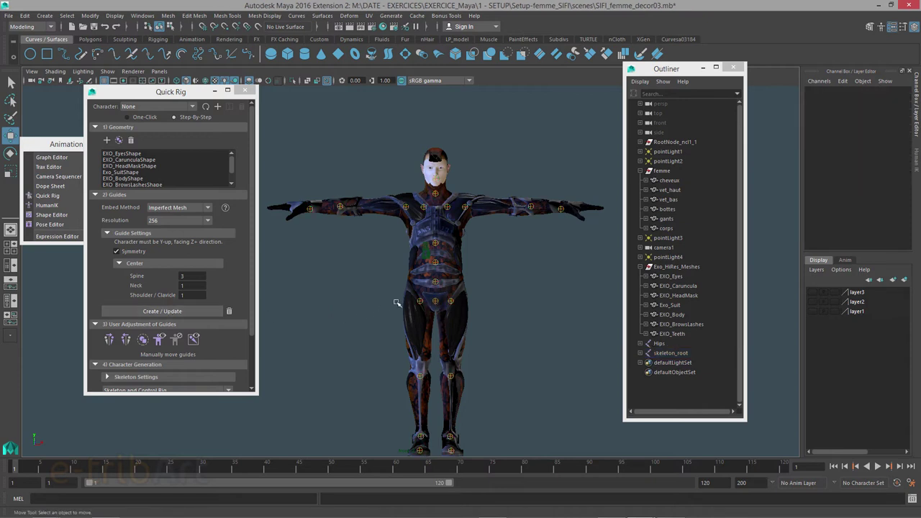
pyautogui.click(670, 353)
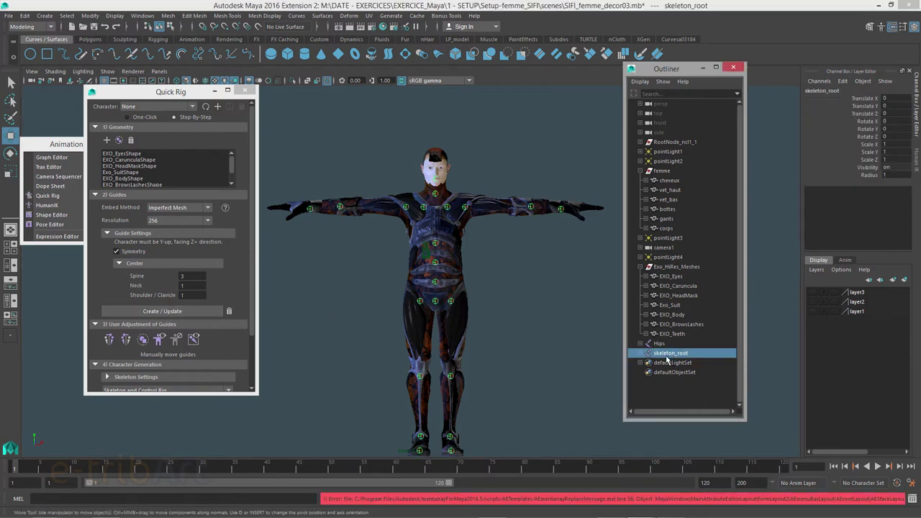
pyautogui.click(640, 354)
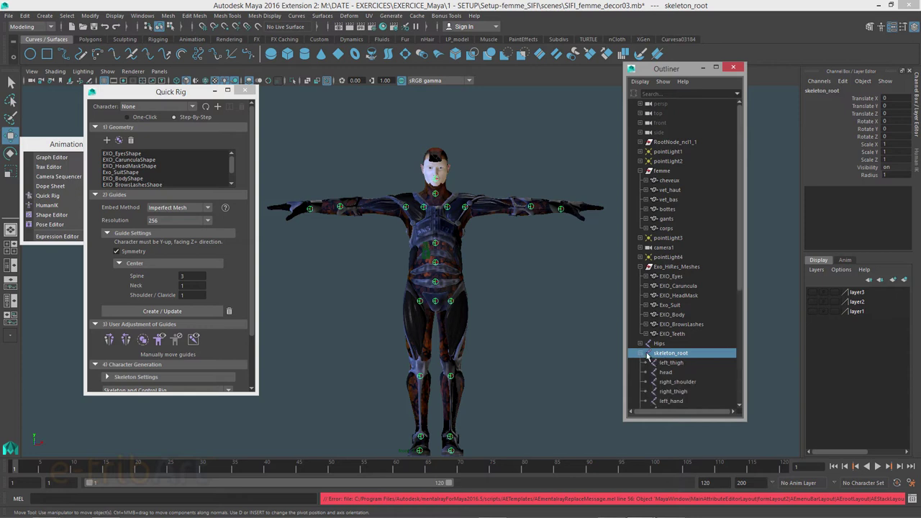
pyautogui.moveTo(662, 69); pyautogui.dragTo(627, 47)
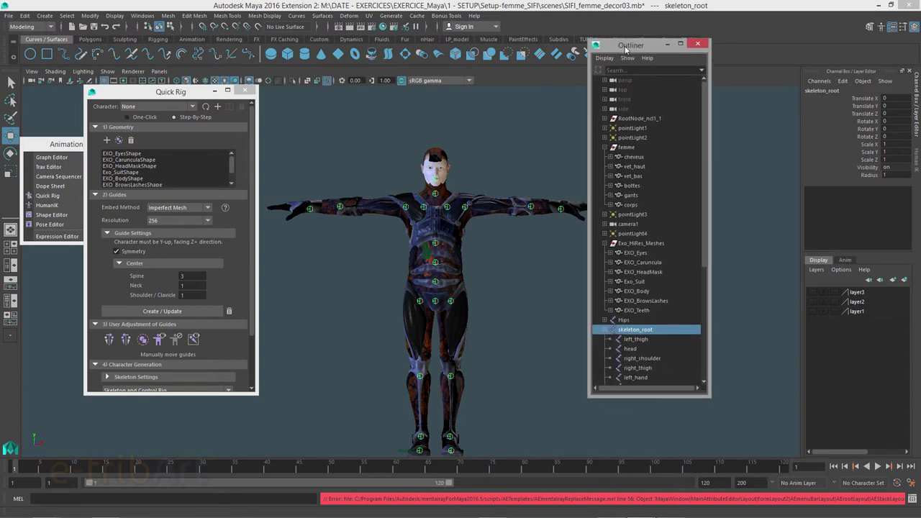
# Select the left_thigh, head, then right_shoulder guides and enlarge the list to show all joints.
pyautogui.click(644, 342)
pyautogui.click(635, 350)
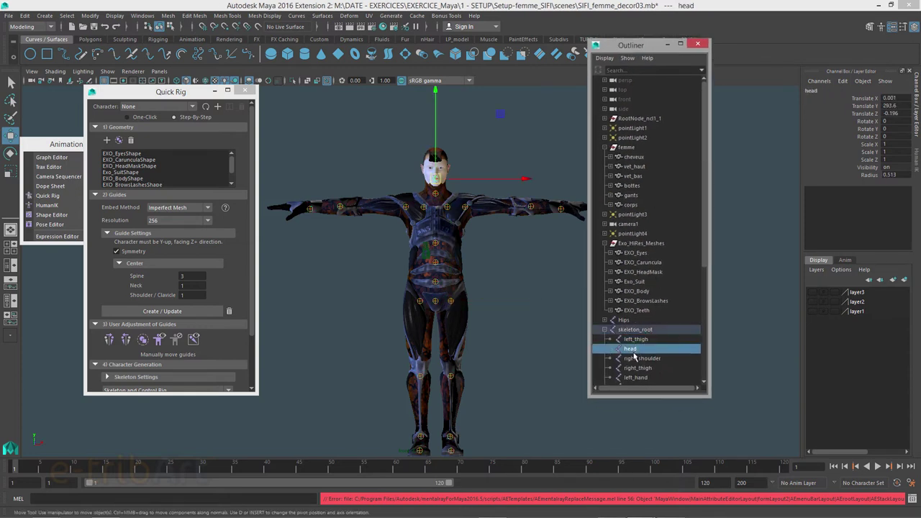
pyautogui.click(634, 359)
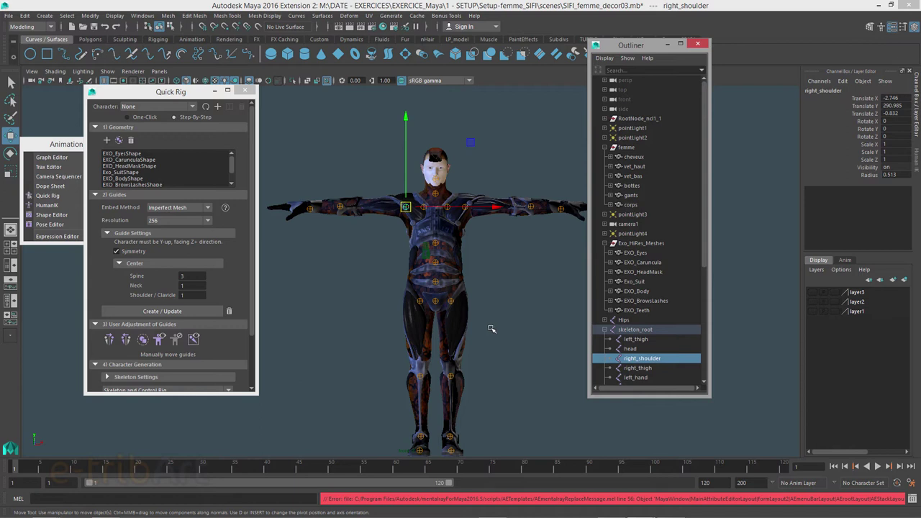
pyautogui.moveTo(670, 395); pyautogui.dragTo(674, 487)
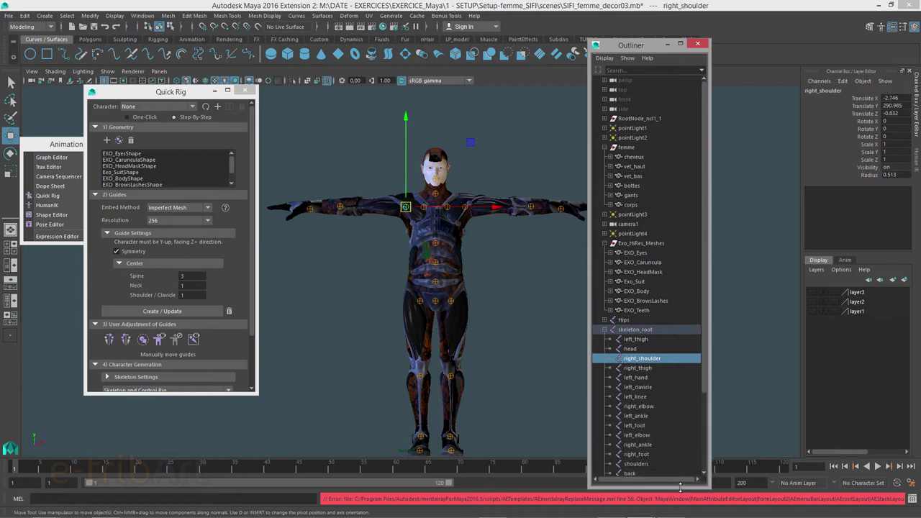
pyautogui.scroll(-3, 701, 392)
pyautogui.click(705, 452)
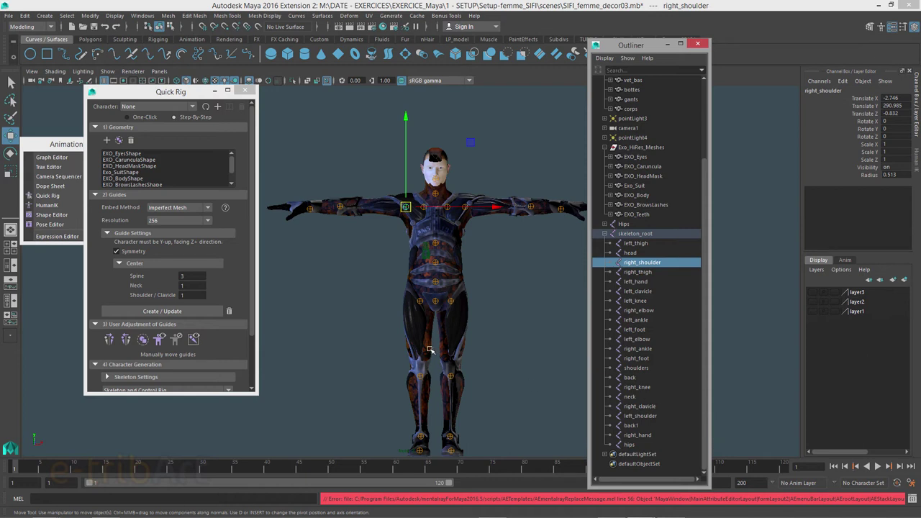
pyautogui.scroll(2, 434, 236)
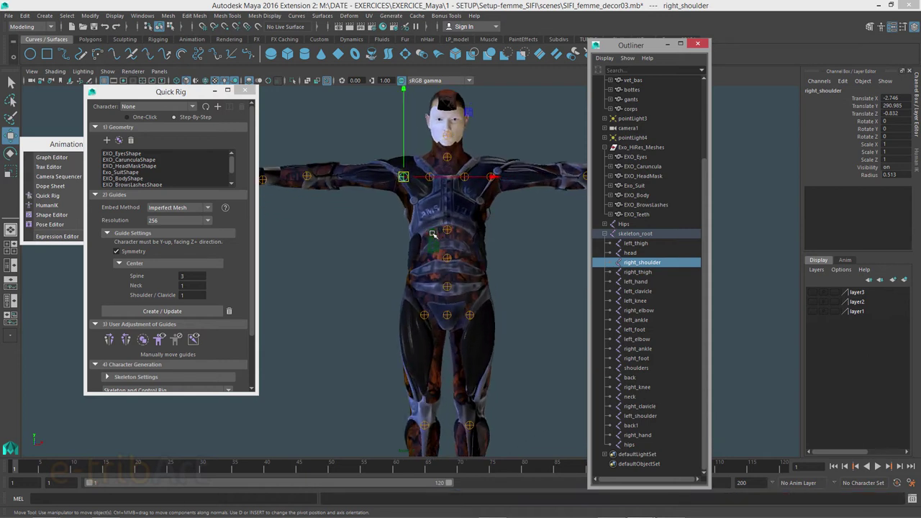
pyautogui.scroll(2, 435, 236)
pyautogui.scroll(2, 439, 288)
pyautogui.scroll(2, 444, 328)
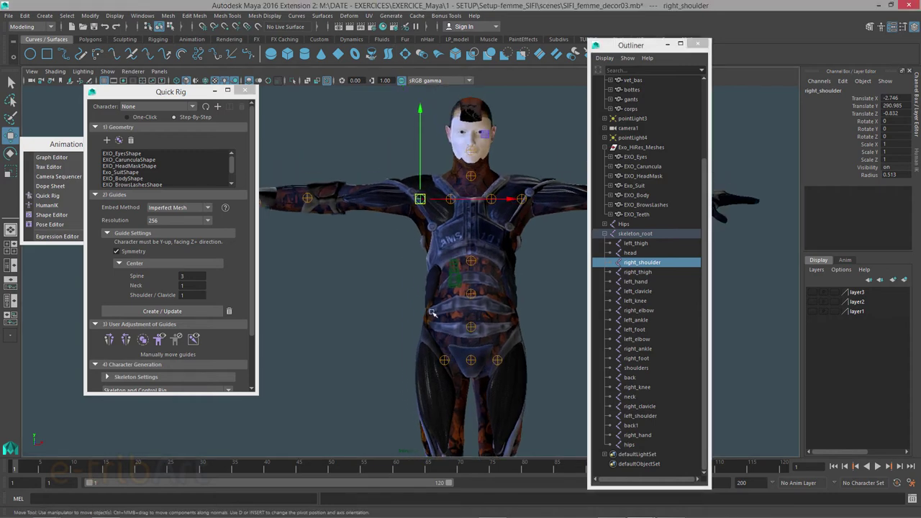
pyautogui.scroll(2, 420, 283)
pyautogui.scroll(2, 454, 339)
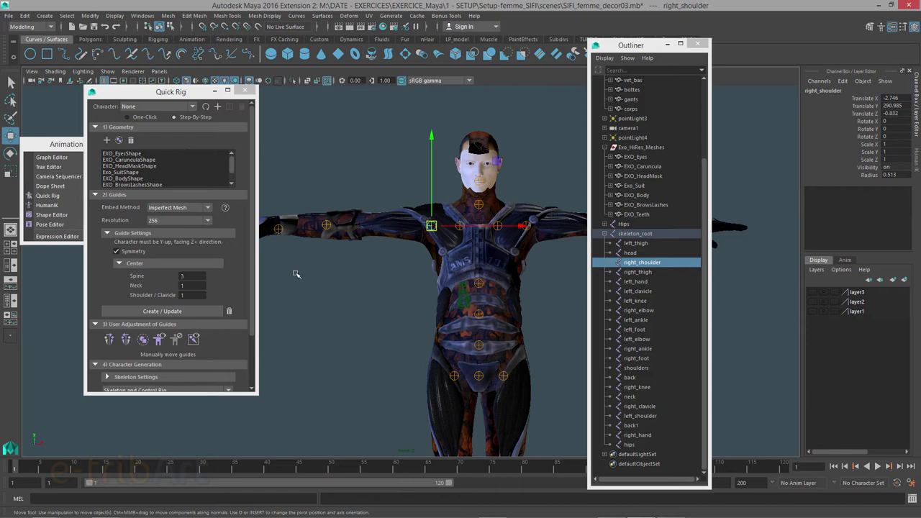
pyautogui.click(159, 71)
pyautogui.moveTo(175, 80)
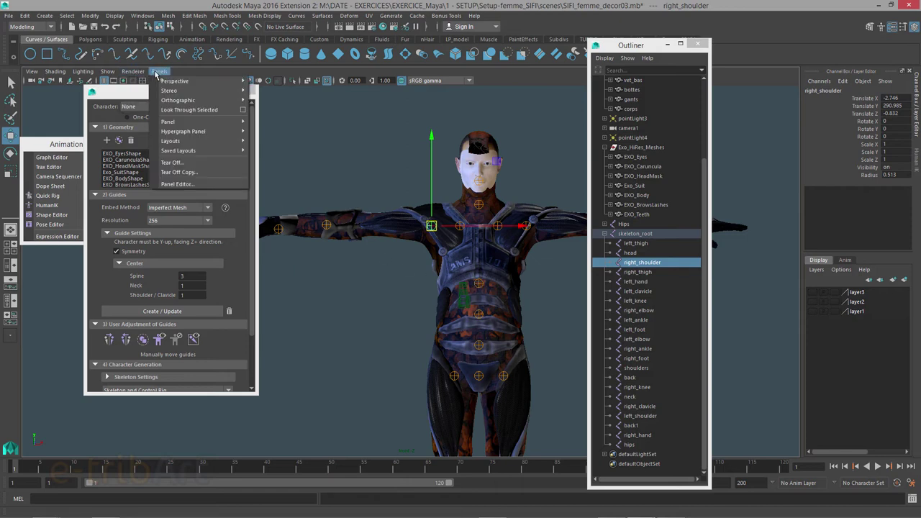
pyautogui.click(271, 84)
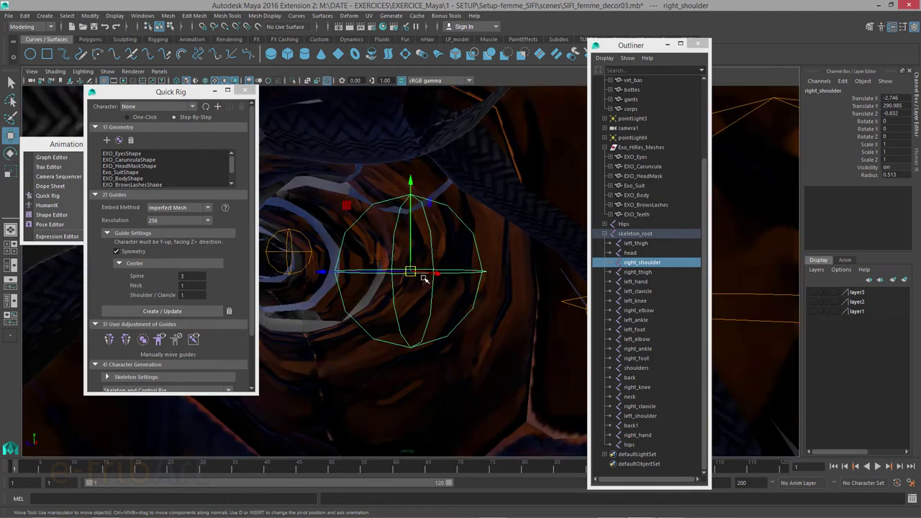
pyautogui.press('f')
pyautogui.scroll(-3, 416, 278)
pyautogui.scroll(-3, 413, 273)
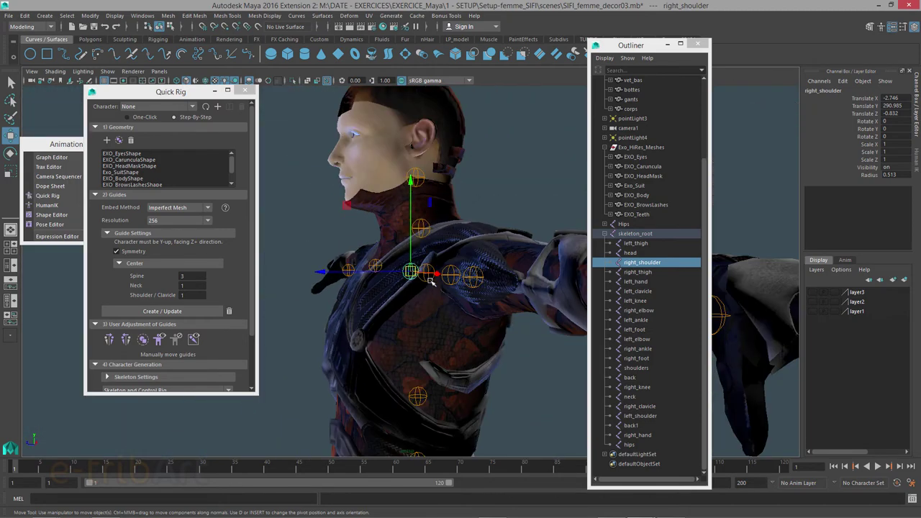
pyautogui.moveTo(411, 272)
pyautogui.keyDown('alt'); pyautogui.mouseDown()
pyautogui.moveTo(405, 304)
pyautogui.moveTo(420, 338)
pyautogui.moveTo(415, 282)
pyautogui.moveTo(525, 282)
pyautogui.mouseUp(); pyautogui.keyUp('alt')
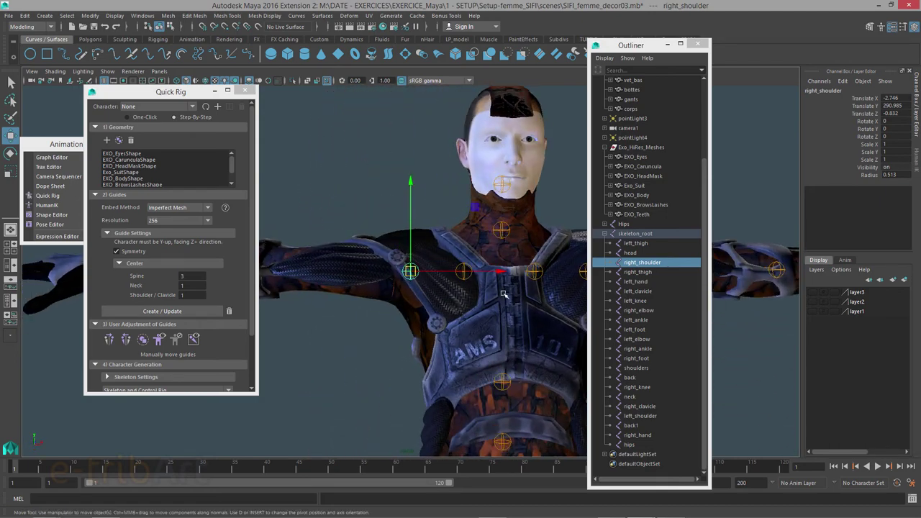
pyautogui.scroll(-3, 446, 264)
pyautogui.scroll(-2, 446, 264)
pyautogui.moveTo(446, 264)
pyautogui.keyDown('alt'); pyautogui.mouseDown(button='middle')
pyautogui.moveTo(431, 228)
pyautogui.moveTo(396, 218)
pyautogui.mouseUp(button='middle'); pyautogui.keyUp('alt')
pyautogui.moveTo(374, 199)
pyautogui.mouseDown()
pyautogui.moveTo(382, 180)
pyautogui.moveTo(389, 185)
pyautogui.mouseUp()
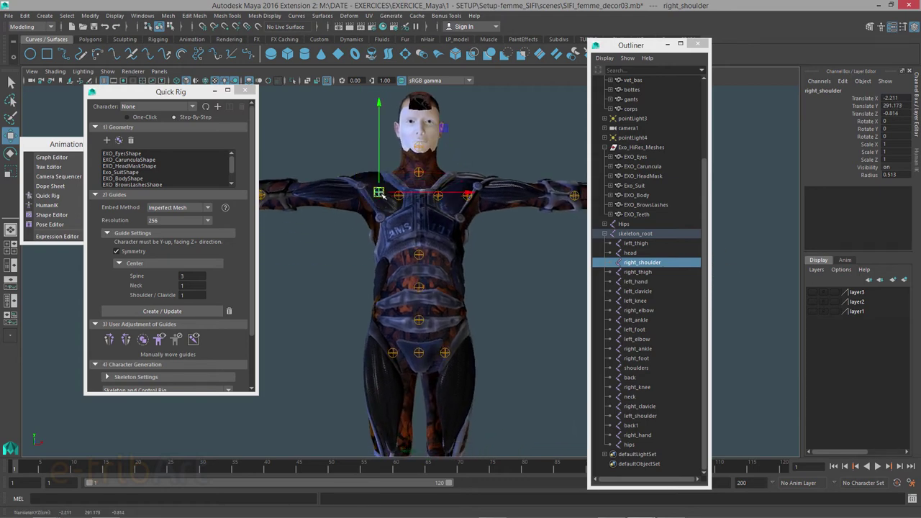
pyautogui.hotkey('ctrl', 'z')
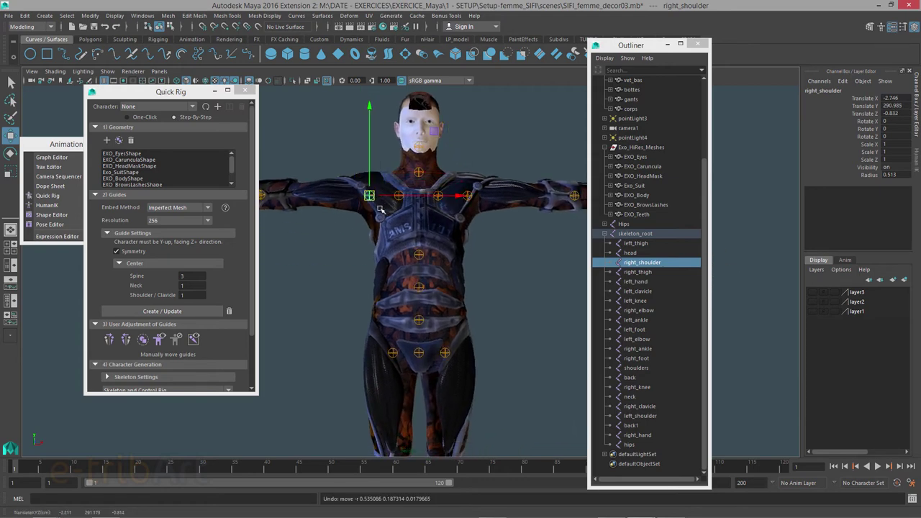
pyautogui.scroll(-1, 388, 216)
pyautogui.scroll(-2, 402, 212)
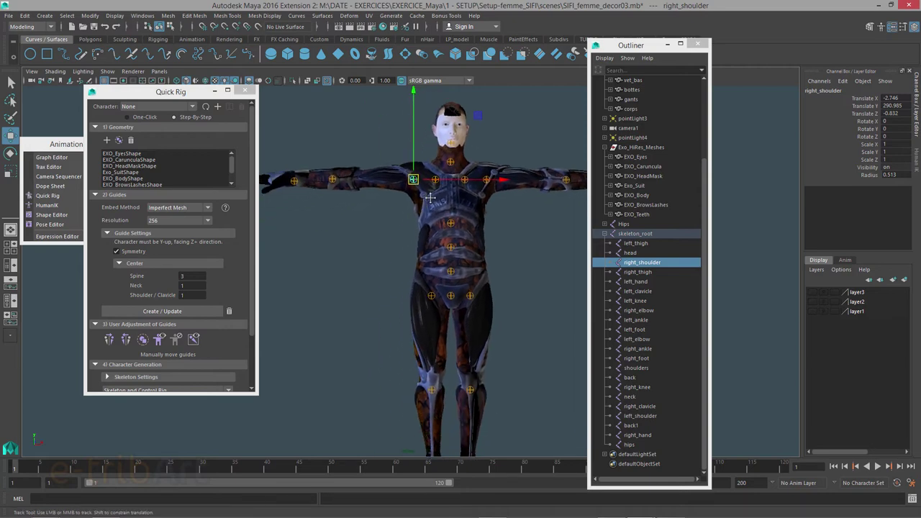
pyautogui.scroll(-2, 430, 203)
pyautogui.moveTo(622, 53); pyautogui.dragTo(670, 54)
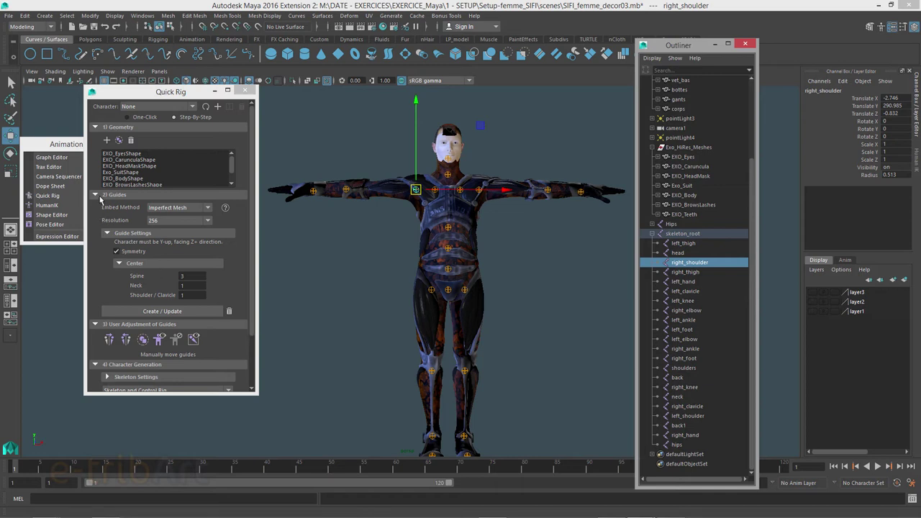
# Collapse the Guides section; set Character Generation to Skeleton Only, then back to Skeleton and Control Rig.
pyautogui.click(106, 195)
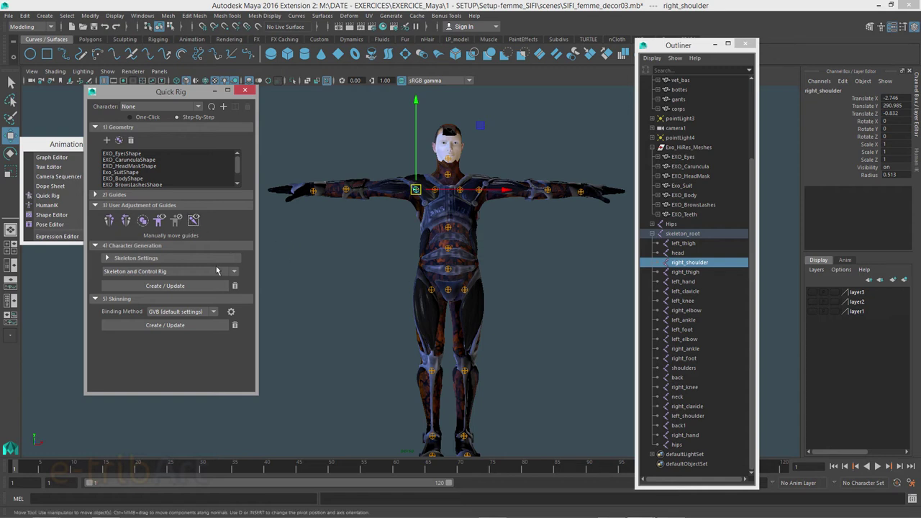
pyautogui.click(152, 274)
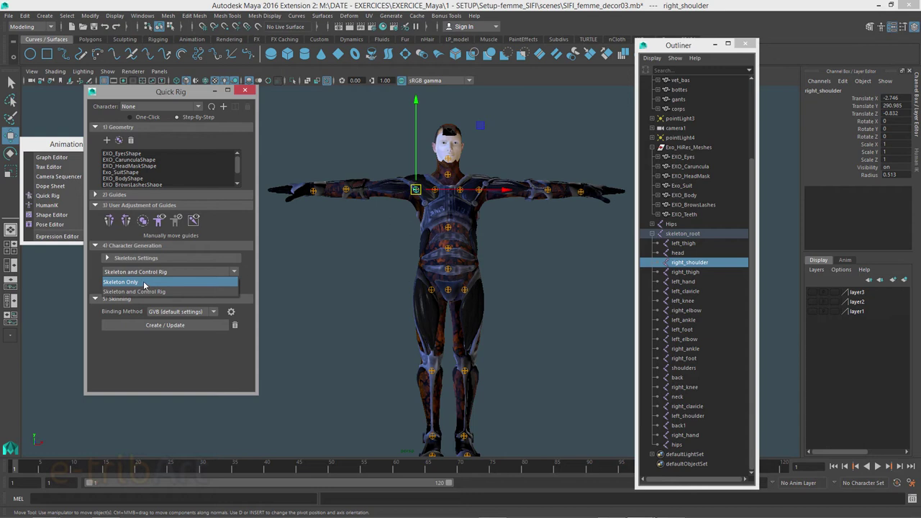
pyautogui.click(144, 284)
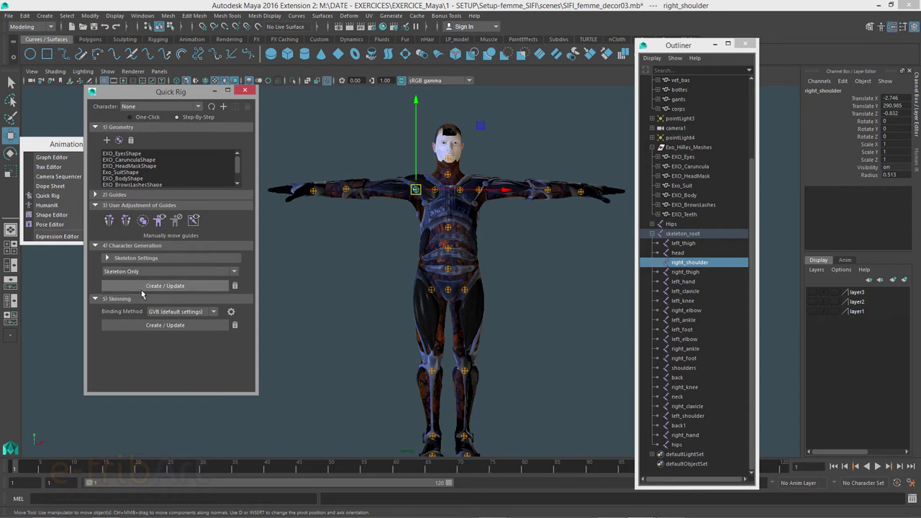
pyautogui.click(140, 274)
pyautogui.click(131, 288)
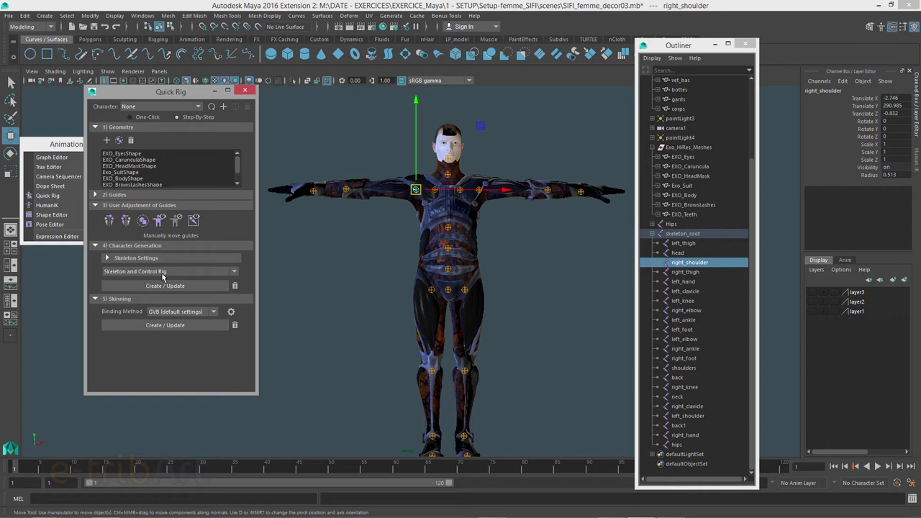
# Generate the skeleton and control rig, then inspect the hips, right_knee and shoulders joints under skeleton_root.
pyautogui.click(163, 289)
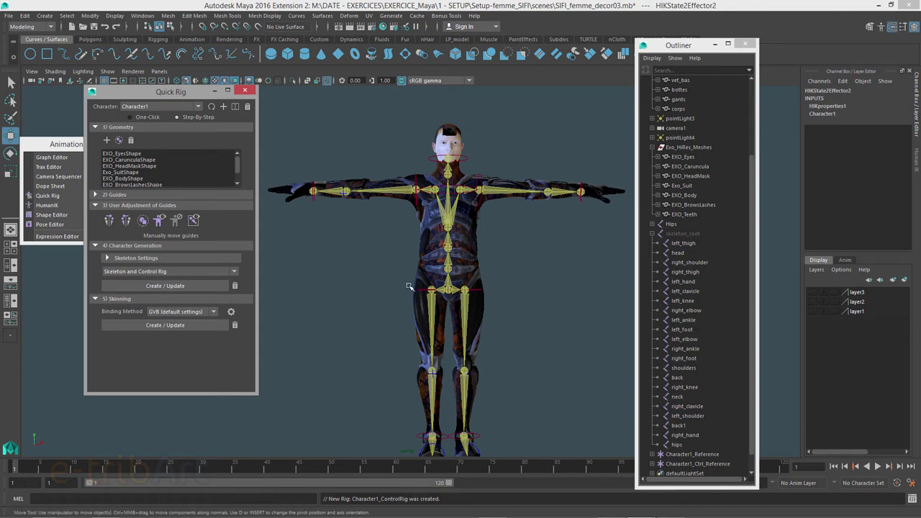
pyautogui.click(678, 234)
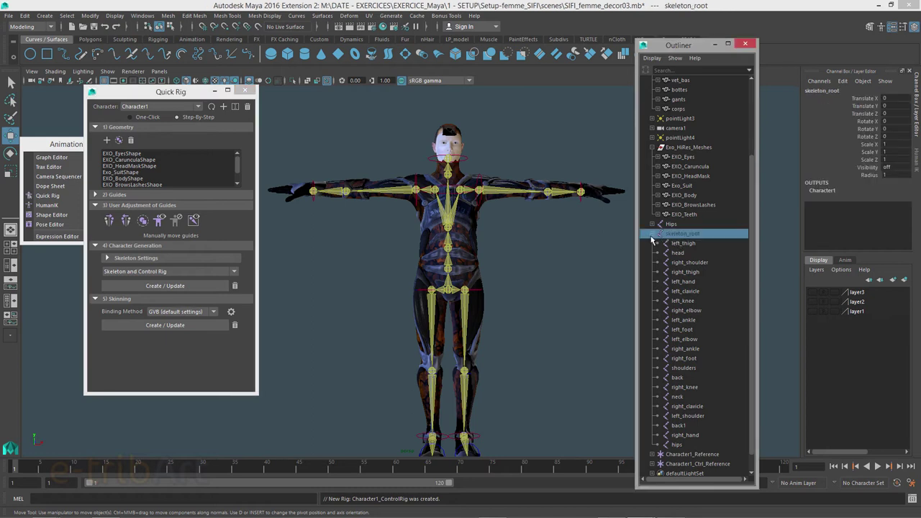
pyautogui.click(651, 235)
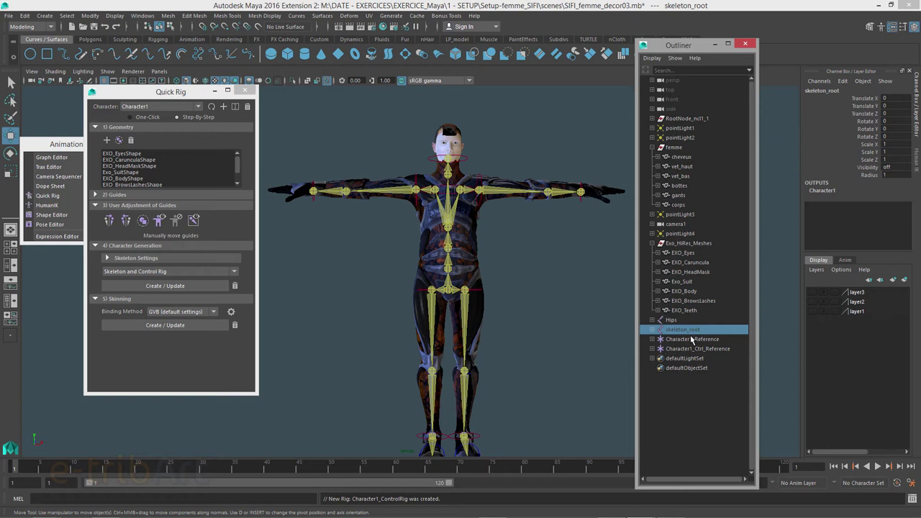
pyautogui.click(651, 329)
pyautogui.scroll(-4, 690, 368)
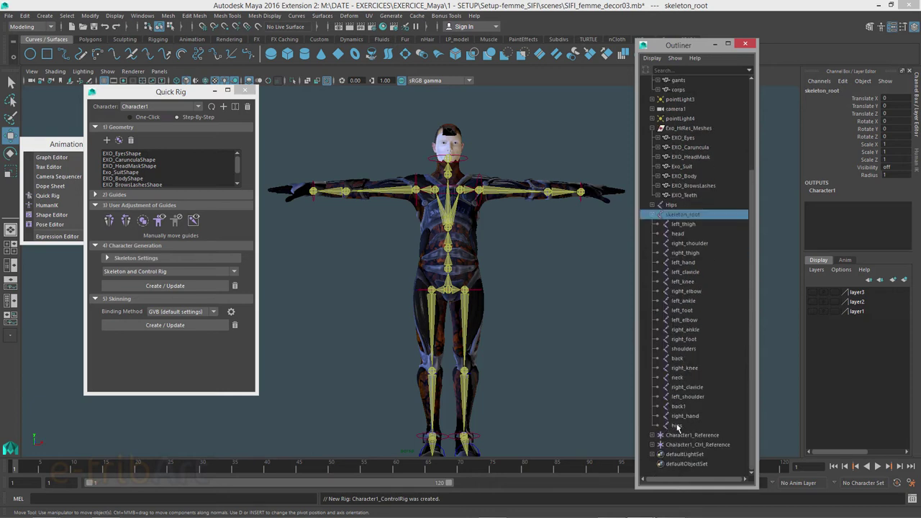
pyautogui.click(677, 426)
pyautogui.click(684, 367)
pyautogui.click(683, 348)
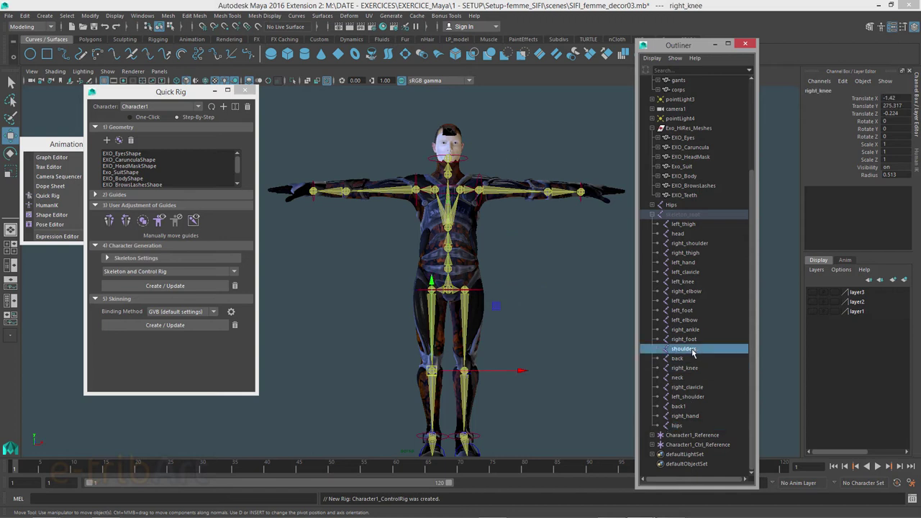
pyautogui.moveTo(683, 348); pyautogui.dragTo(667, 216, button='middle')
pyautogui.click(667, 215)
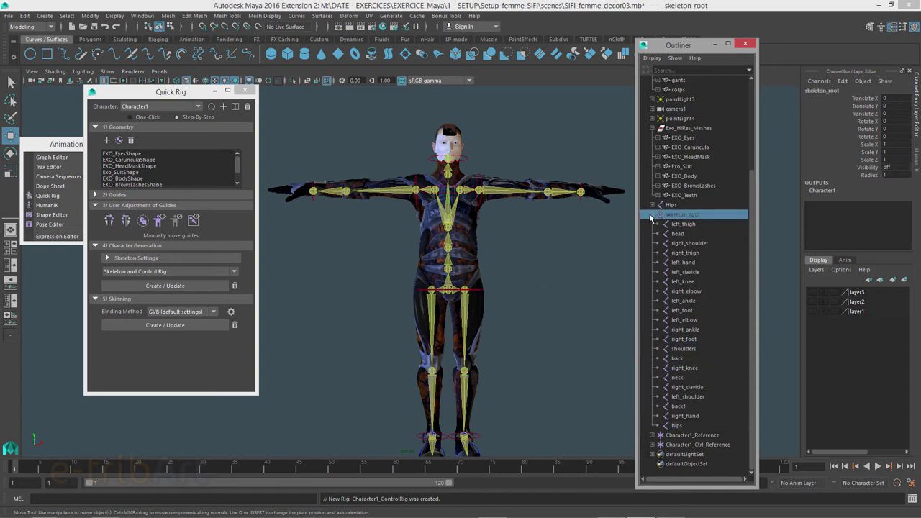
pyautogui.click(651, 215)
# Expand Character1_Ctrl_Reference through Hips and LeftUpLeg to Character1_Ctrl_LeftLeg, then collapse it back.
pyautogui.click(678, 341)
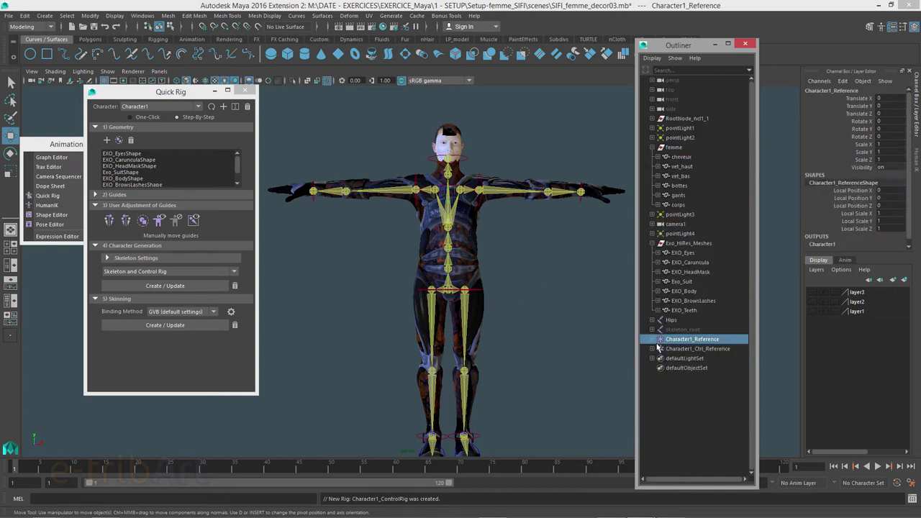
pyautogui.click(670, 351)
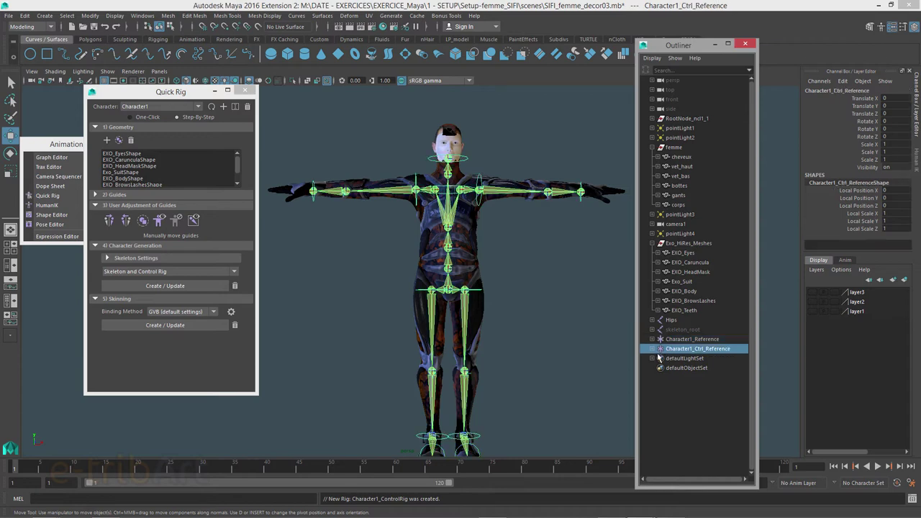
pyautogui.click(652, 348)
pyautogui.scroll(-4, 677, 371)
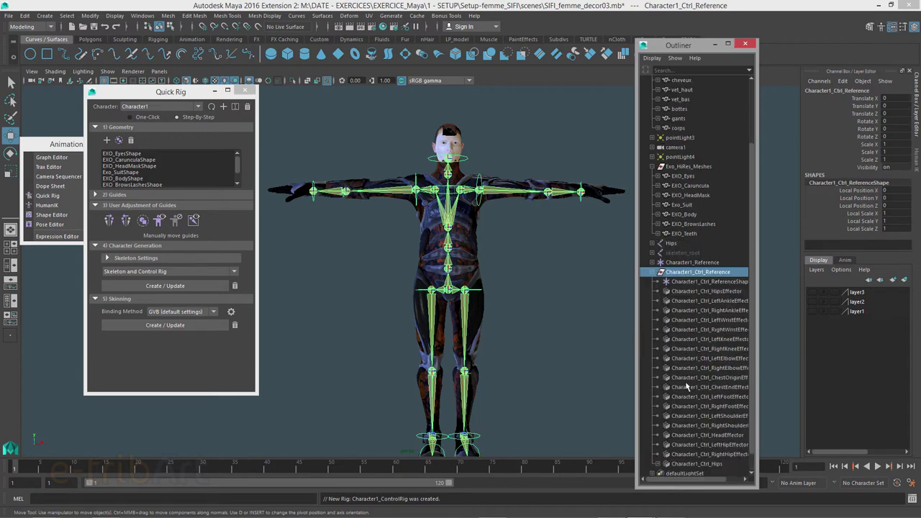
pyautogui.scroll(-1, 687, 387)
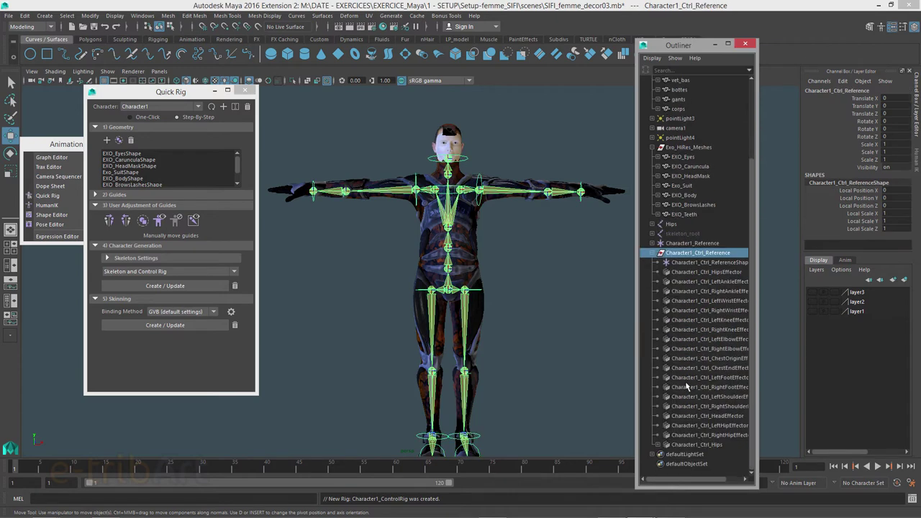
pyautogui.click(657, 445)
pyautogui.scroll(-2, 687, 457)
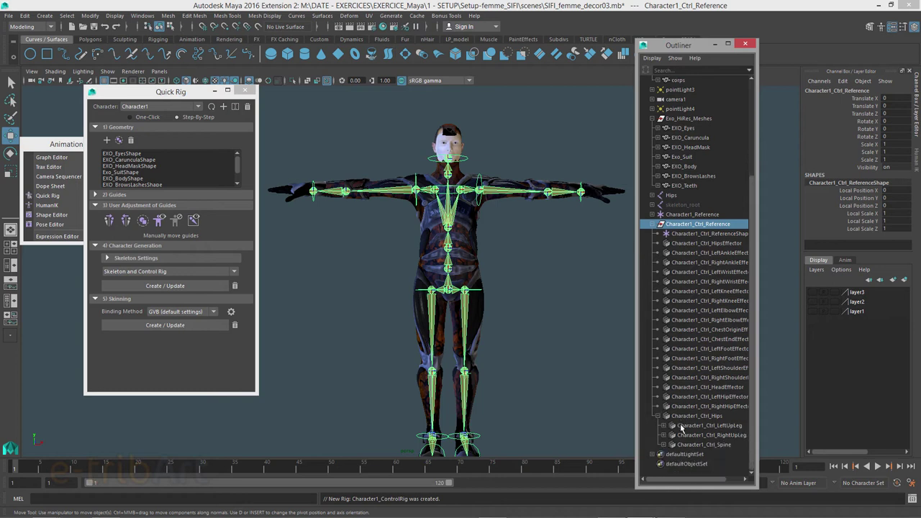
pyautogui.click(683, 426)
pyautogui.click(663, 427)
pyautogui.click(692, 436)
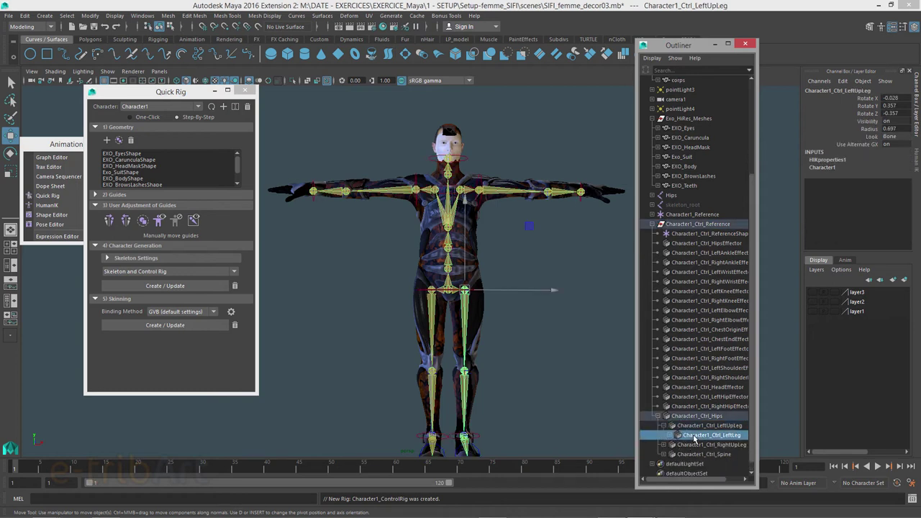
pyautogui.click(663, 426)
pyautogui.click(657, 416)
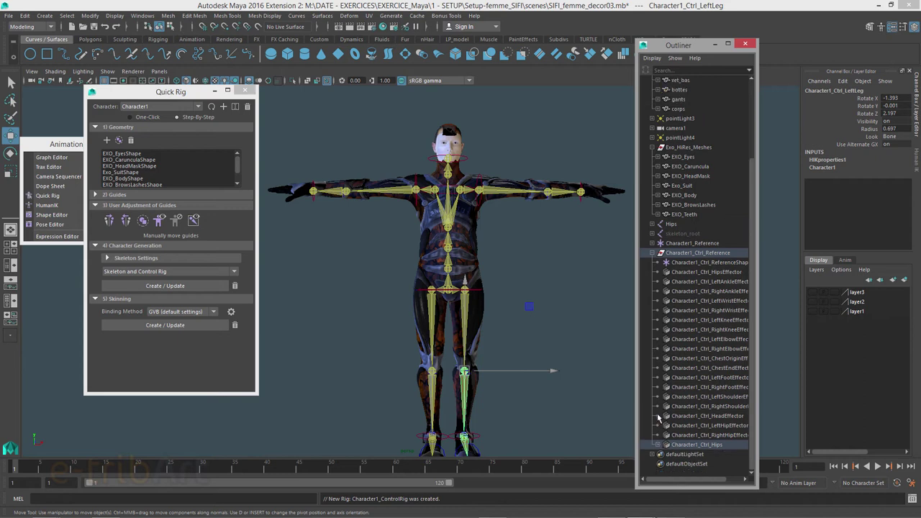
pyautogui.click(651, 252)
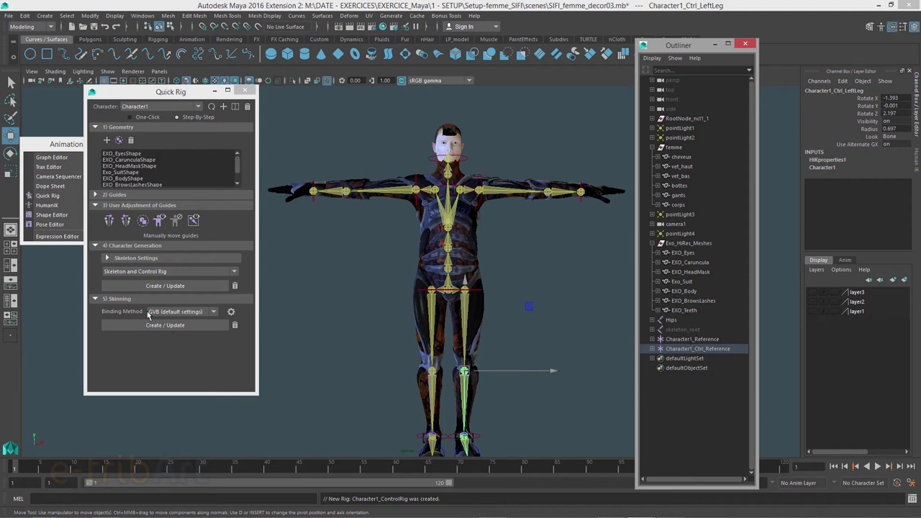
# Collapse Character Generation and bring up Bind Skin Options from the Binding Method gear.
pyautogui.click(95, 245)
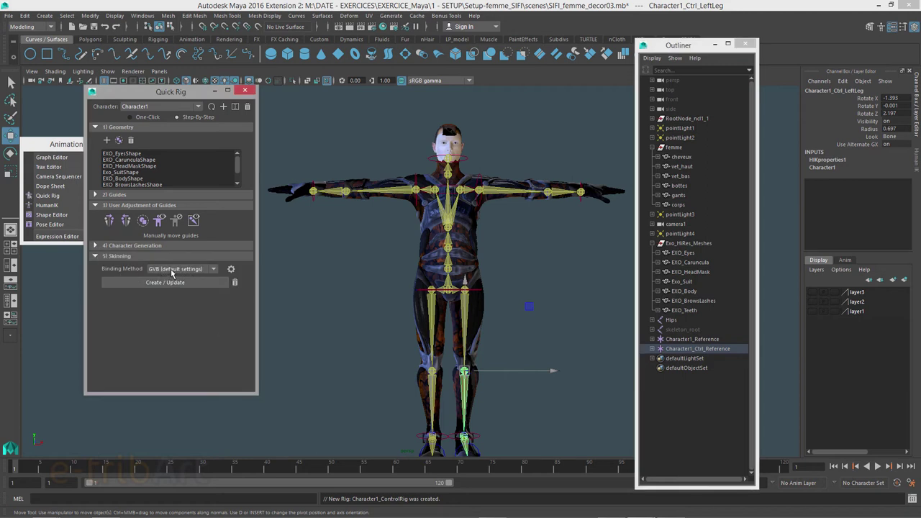
pyautogui.click(231, 269)
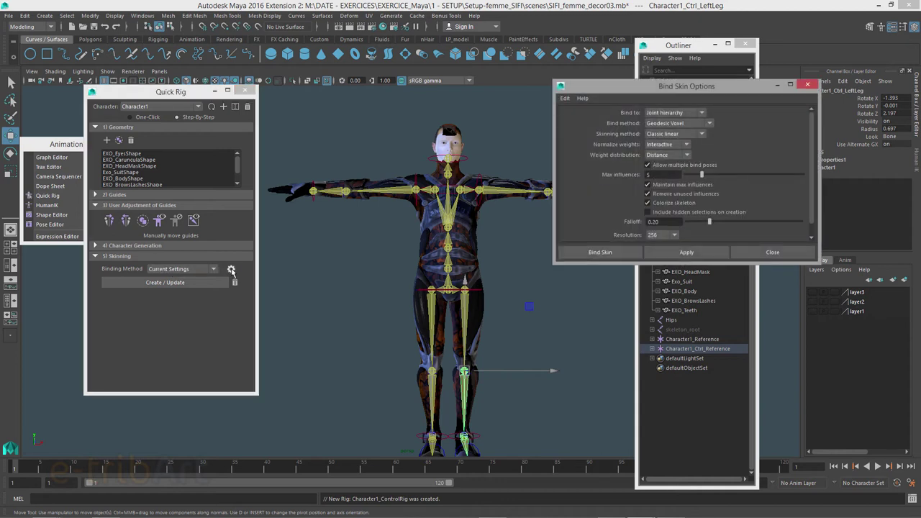
pyautogui.moveTo(640, 90); pyautogui.dragTo(649, 133)
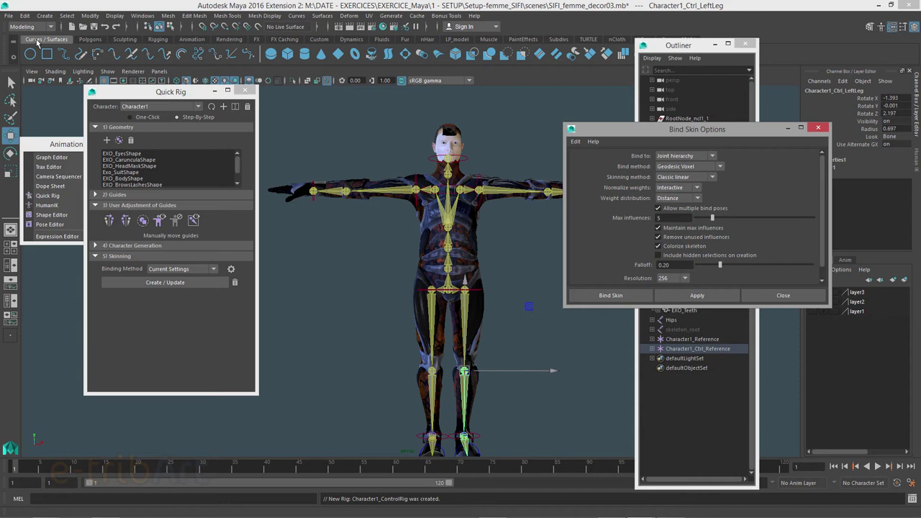
# Switch to the Rigging menu set, reset the bind skin options, and keep Current Settings binding.
pyautogui.click(29, 27)
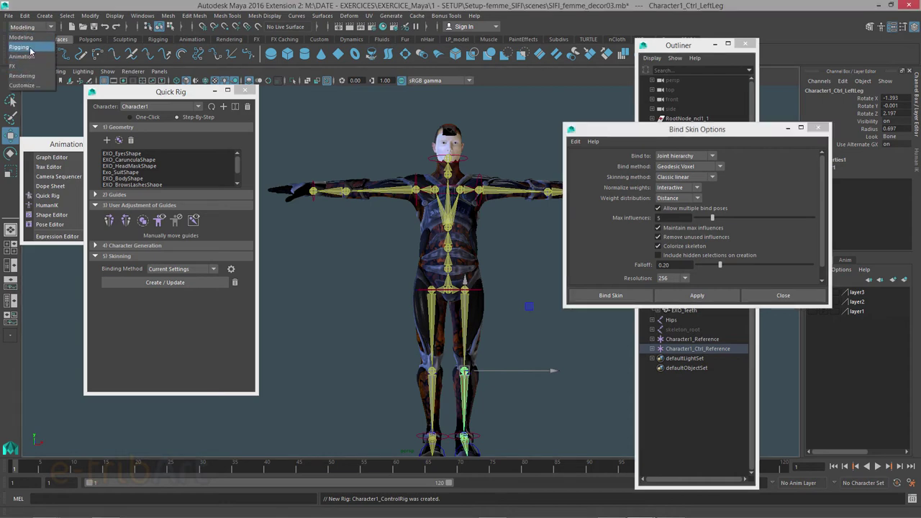
pyautogui.click(29, 48)
pyautogui.click(195, 16)
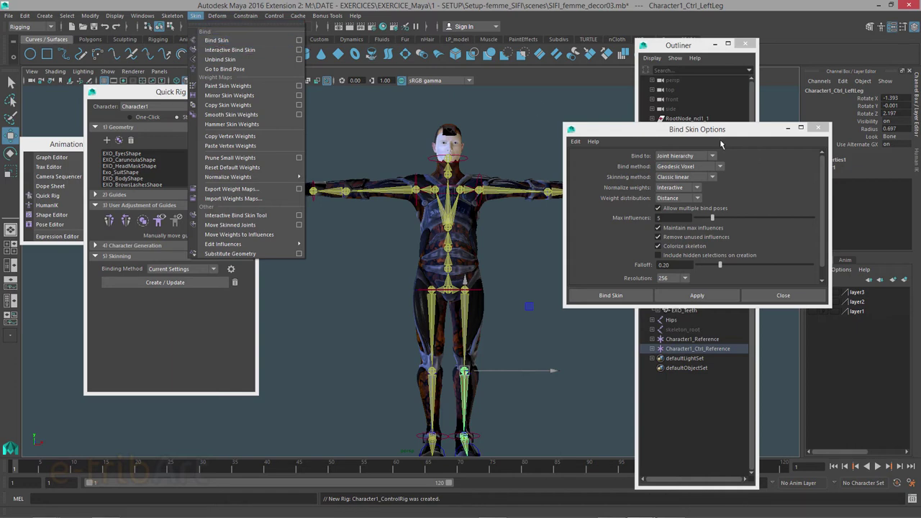
pyautogui.click(575, 141)
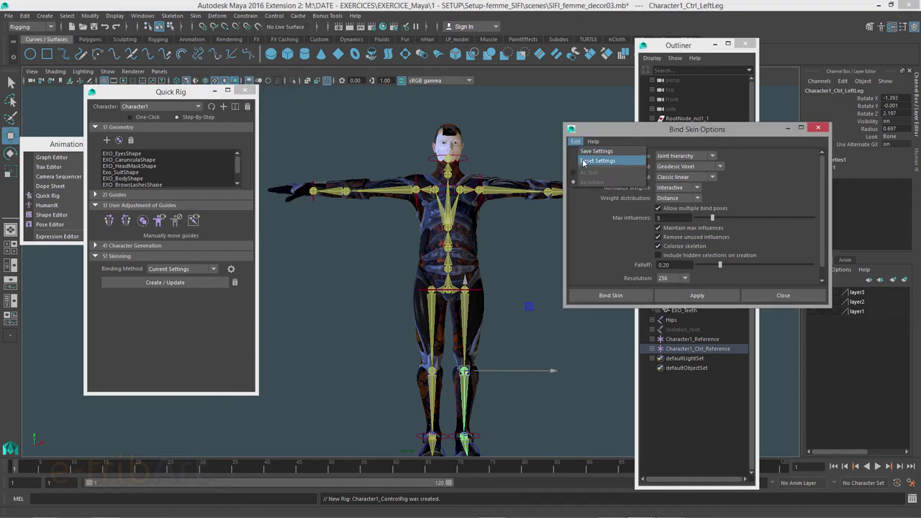
pyautogui.click(586, 161)
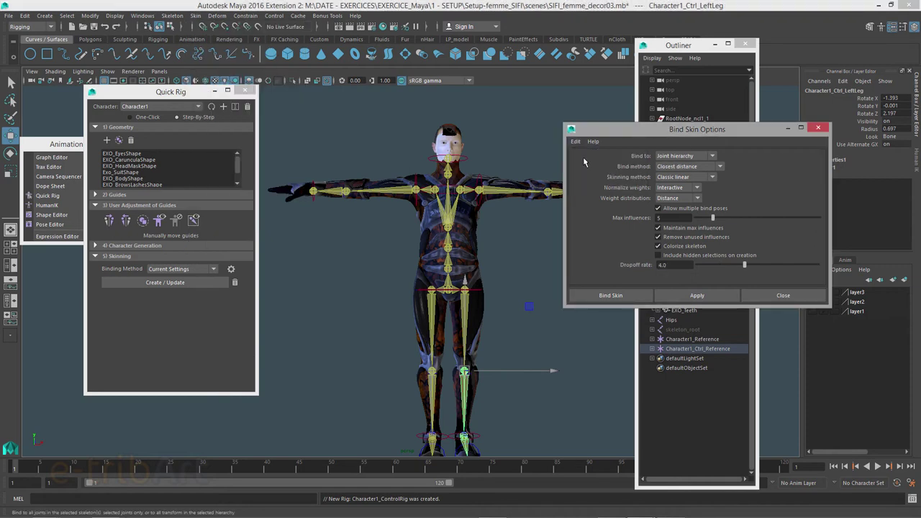
pyautogui.click(173, 269)
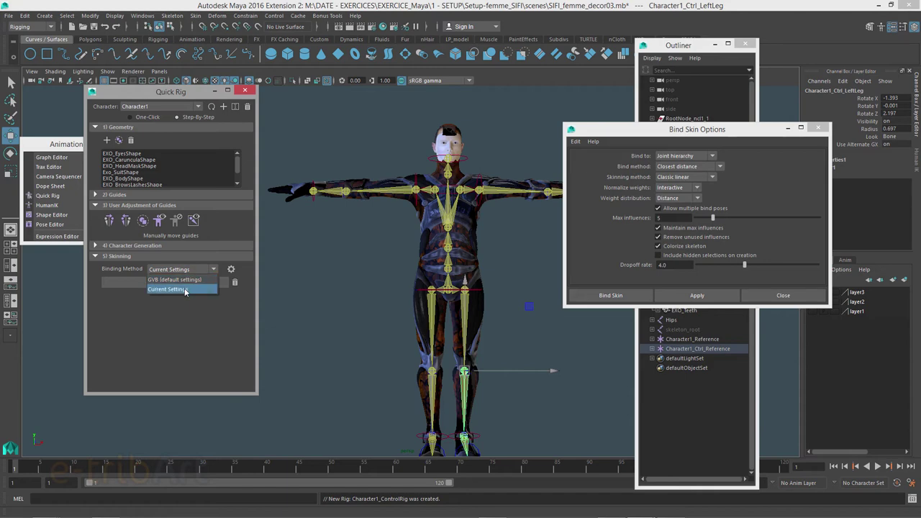
pyautogui.click(185, 289)
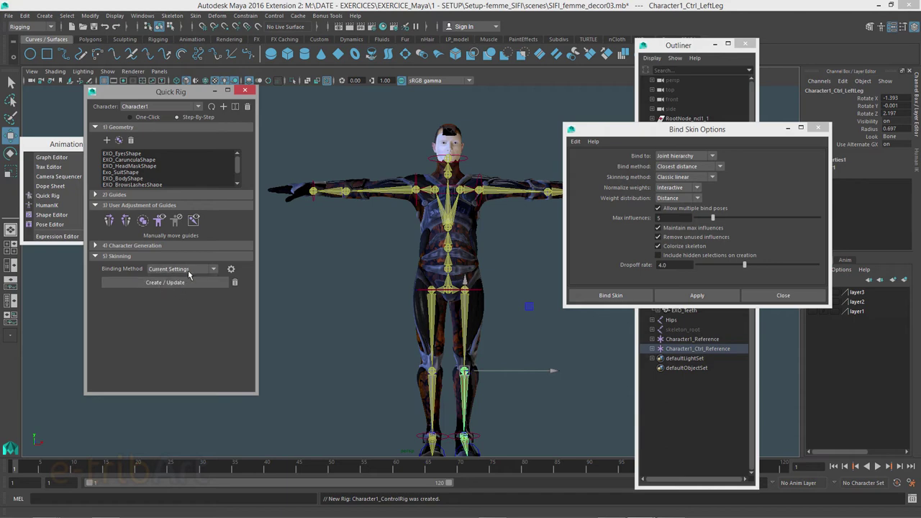
# Set Max influences to 3, dropoff rate 8.0, and bind method Closest in hierarchy.
pyautogui.click(681, 217)
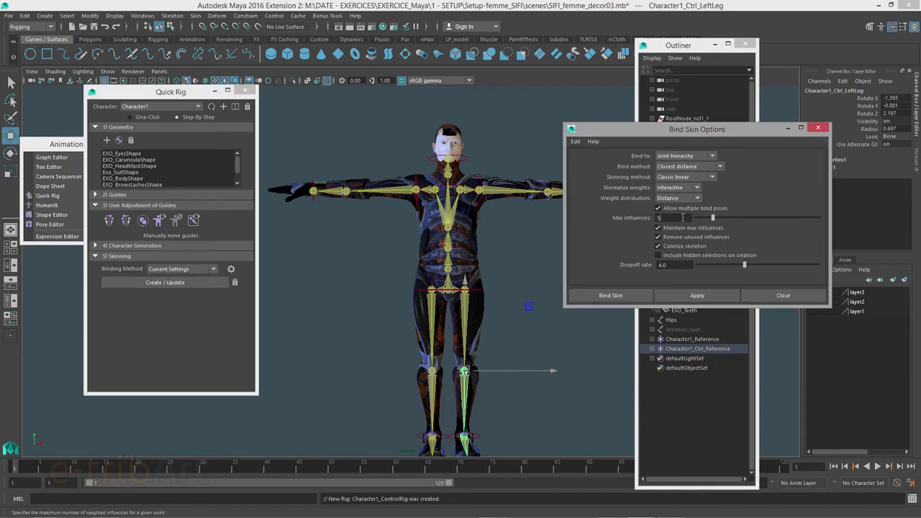
pyautogui.doubleClick(658, 217)
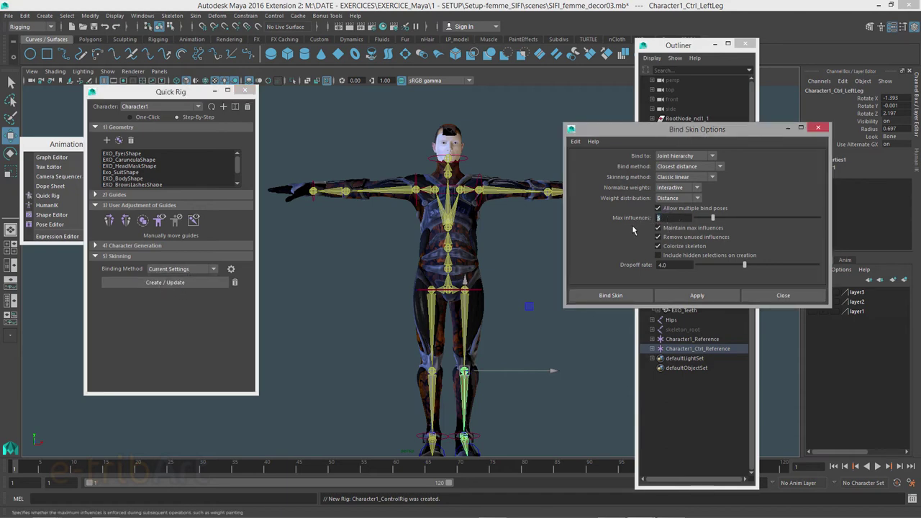
pyautogui.write('3')
pyautogui.moveTo(669, 265); pyautogui.dragTo(648, 266)
pyautogui.write('8')
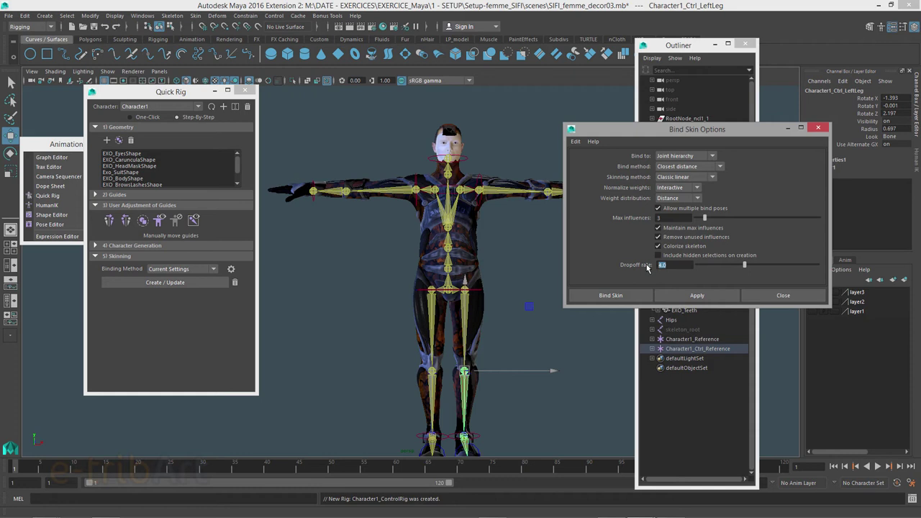
pyautogui.click(676, 218)
pyautogui.click(663, 167)
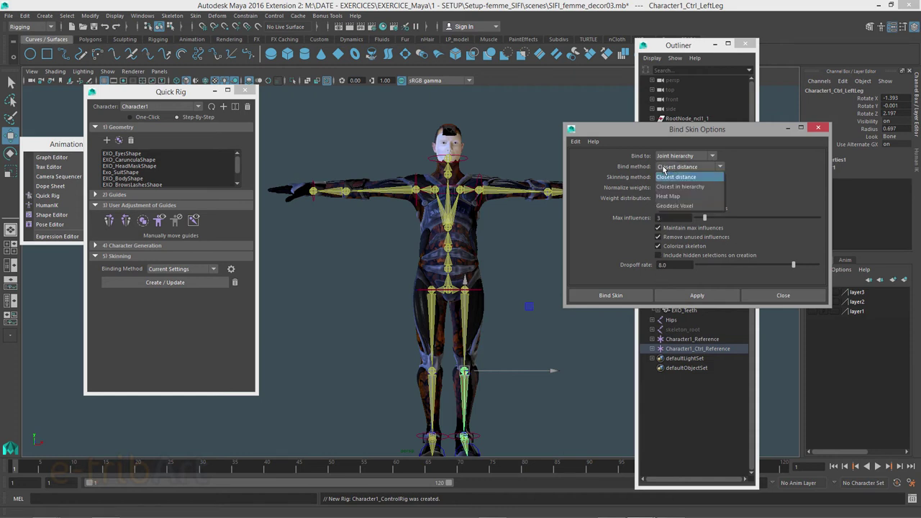
pyautogui.click(684, 188)
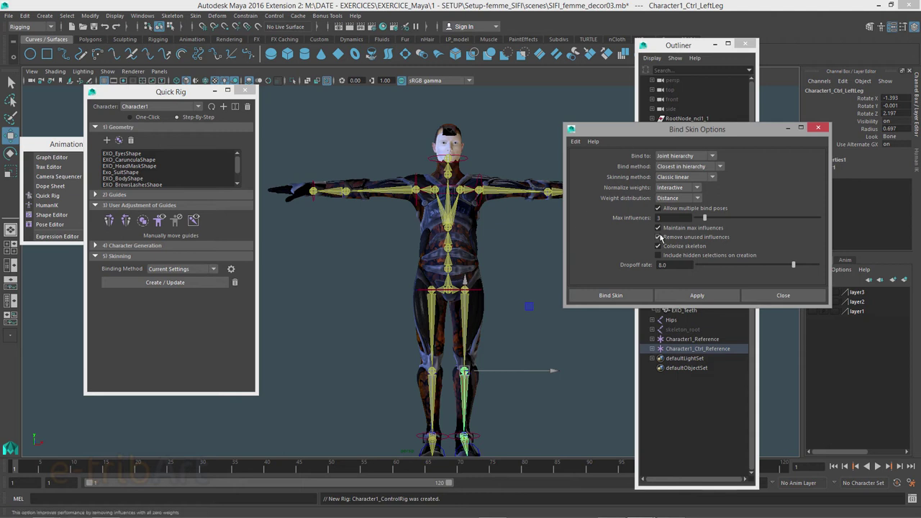
# Bind the meshes with current settings and rotate the right shoulder effector to test skinning.
pyautogui.click(174, 285)
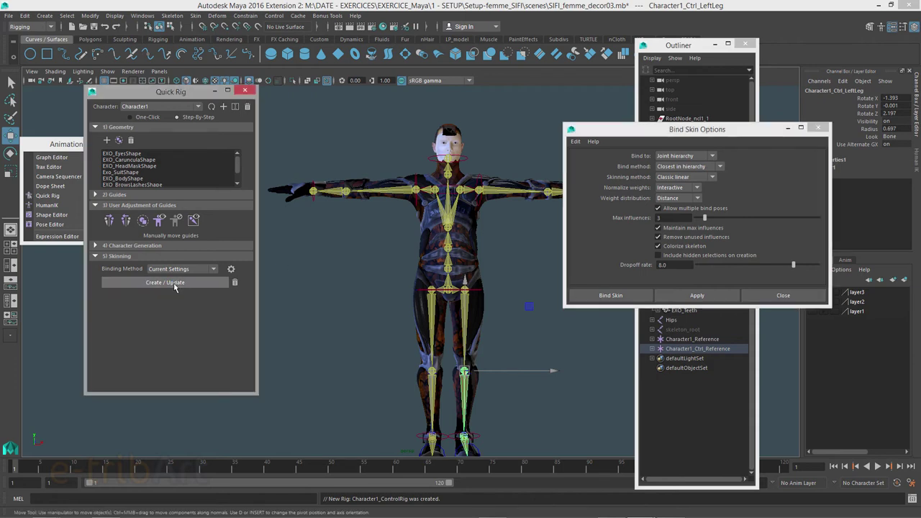
pyautogui.click(413, 184)
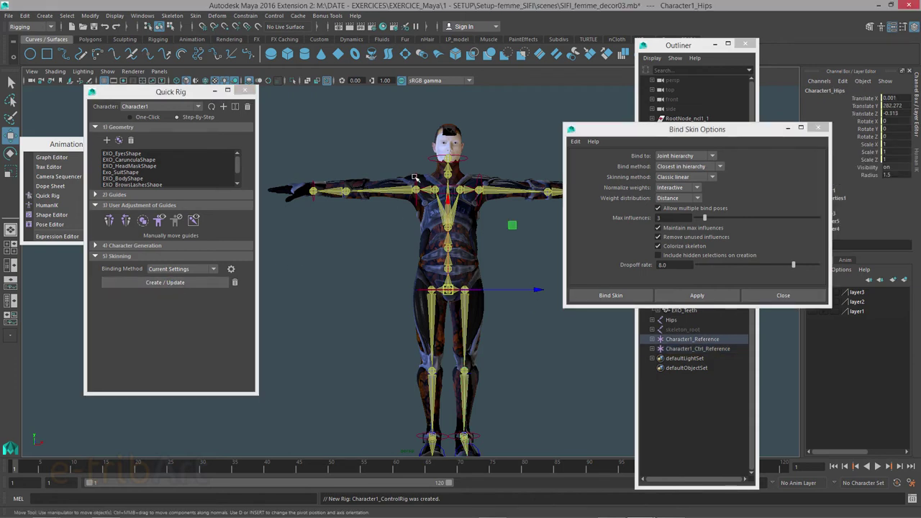
pyautogui.press('e')
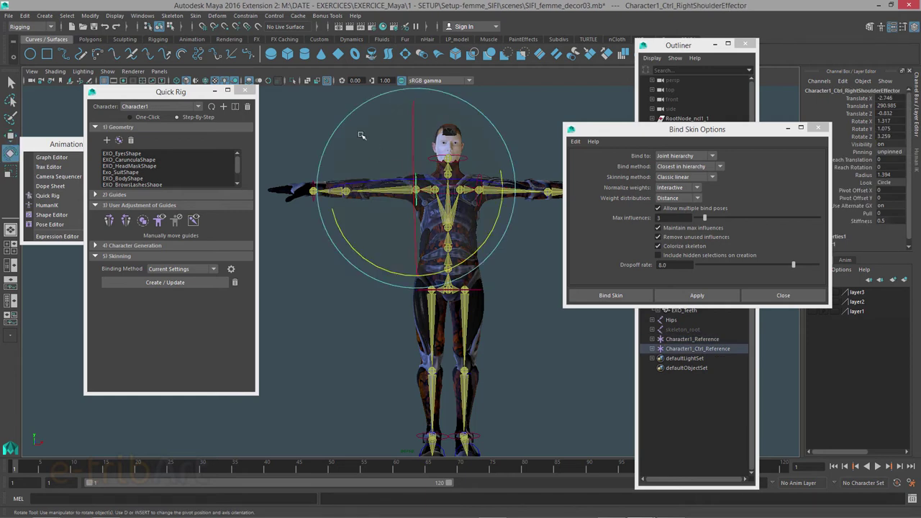
pyautogui.moveTo(345, 239)
pyautogui.mouseDown()
pyautogui.moveTo(352, 258)
pyautogui.moveTo(348, 232)
pyautogui.mouseUp()
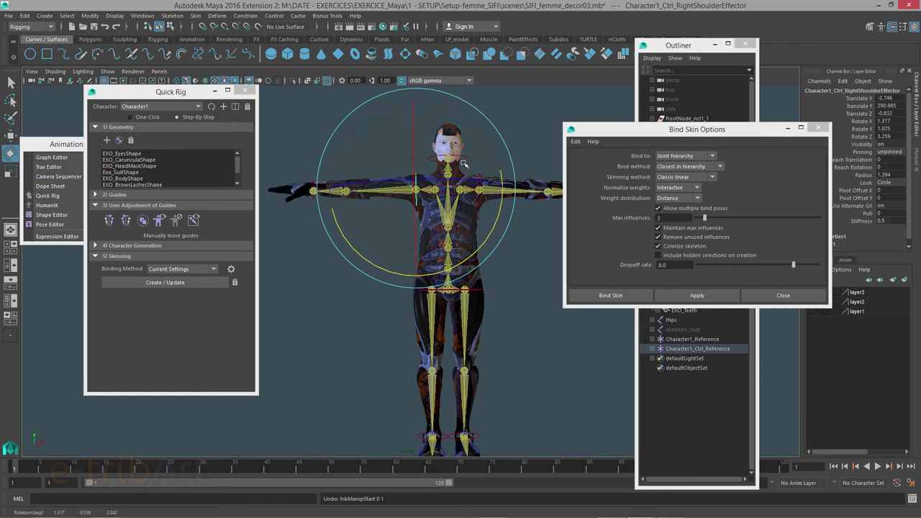
# Move the Bind Skin Options window off the Outliner and close it.
pyautogui.click(663, 134)
pyautogui.moveTo(663, 133); pyautogui.dragTo(627, 261)
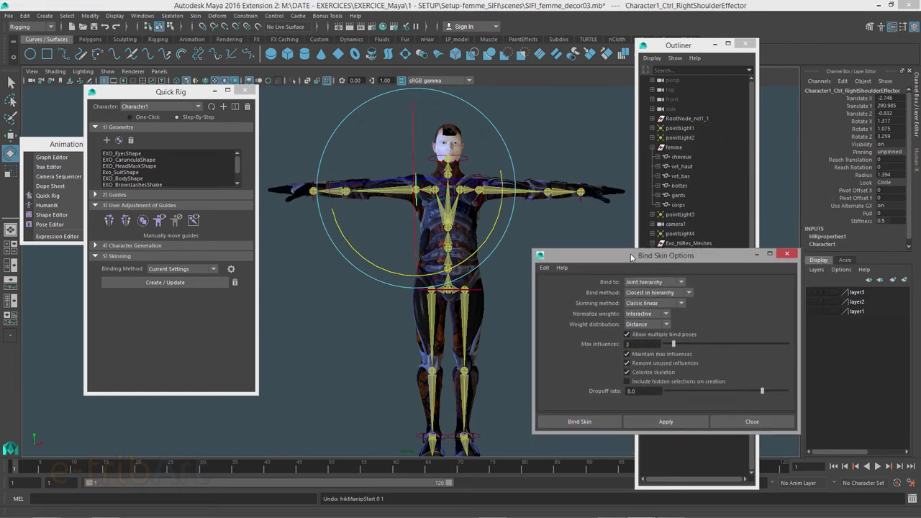
pyautogui.click(784, 255)
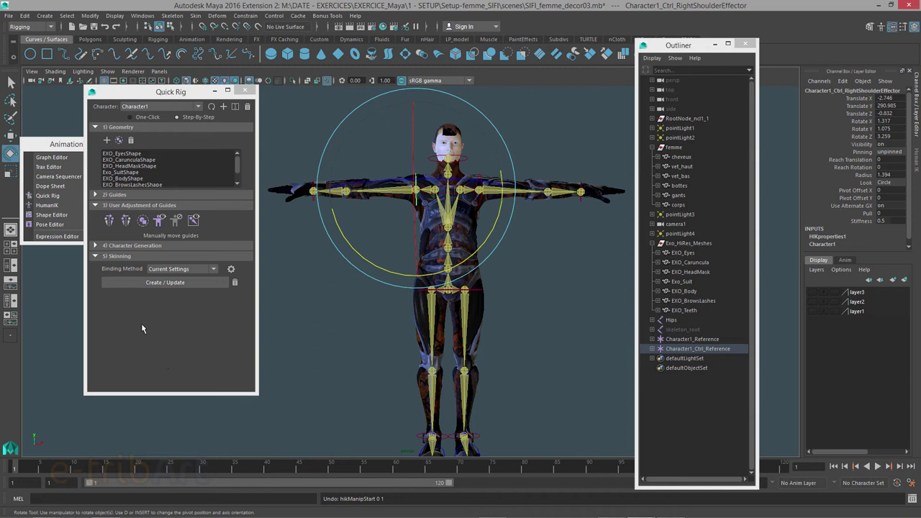
pyautogui.click(103, 258)
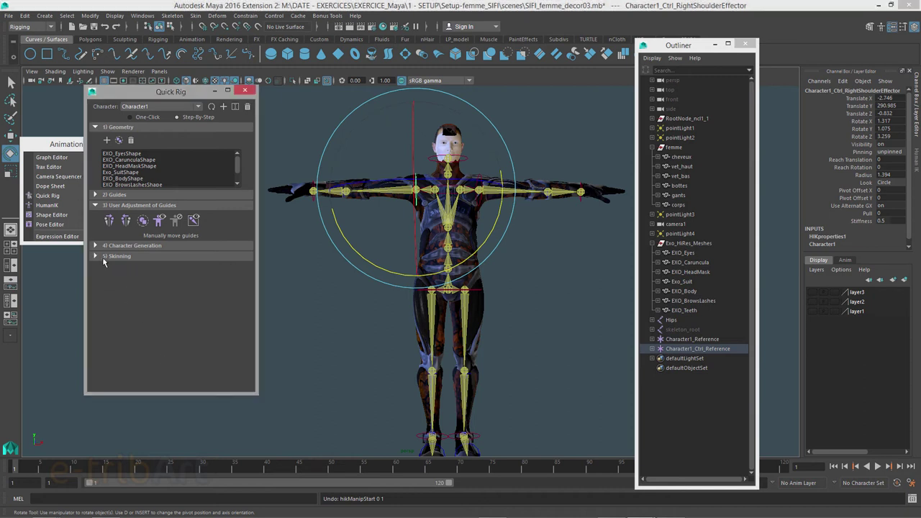
pyautogui.click(97, 127)
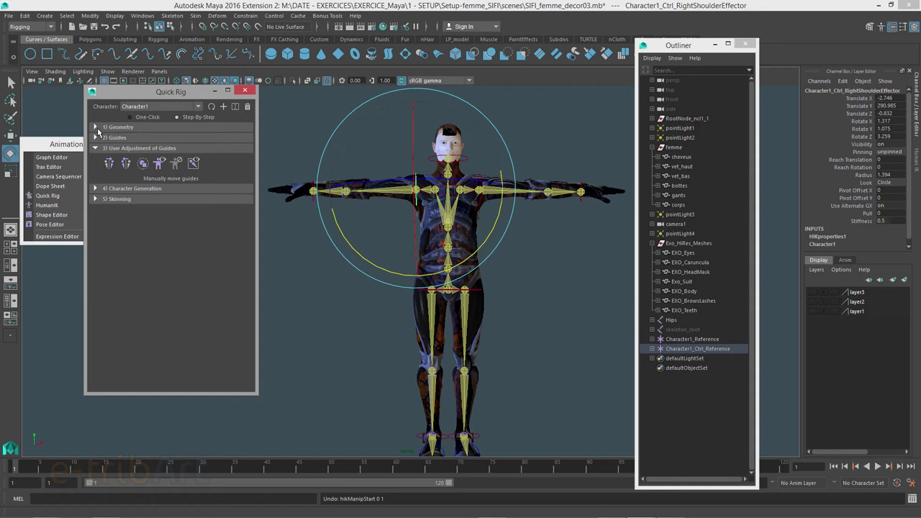
pyautogui.click(96, 150)
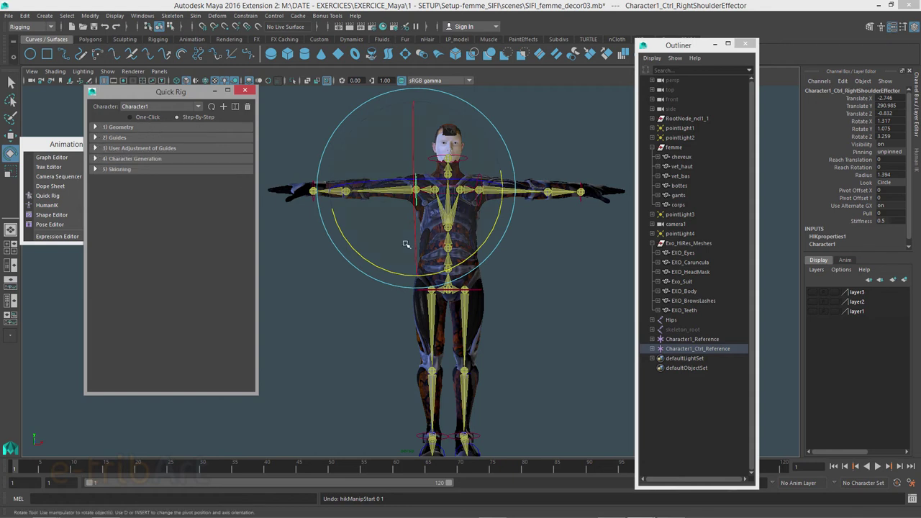
pyautogui.keyDown('alt'); pyautogui.moveTo(433, 247); pyautogui.dragTo(444, 228, button='middle'); pyautogui.keyUp('alt')
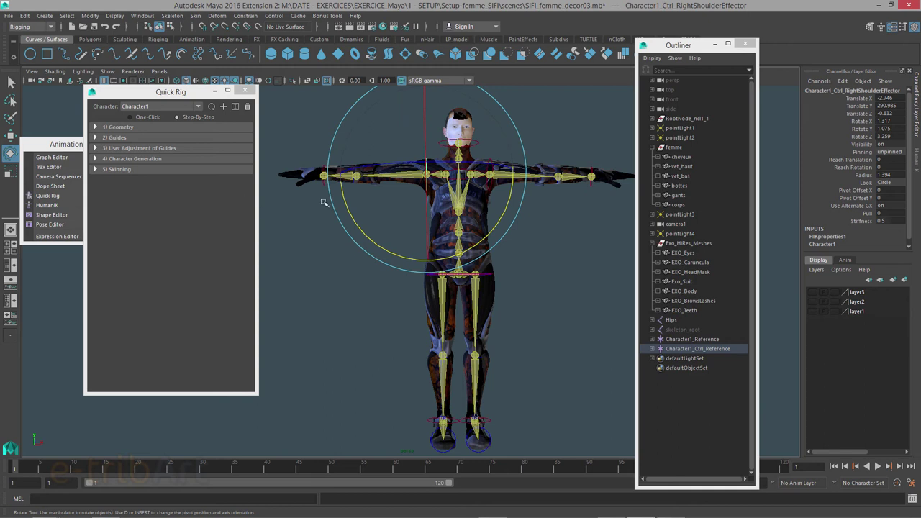
pyautogui.keyDown('alt'); pyautogui.moveTo(480, 296); pyautogui.dragTo(493, 337); pyautogui.keyUp('alt')
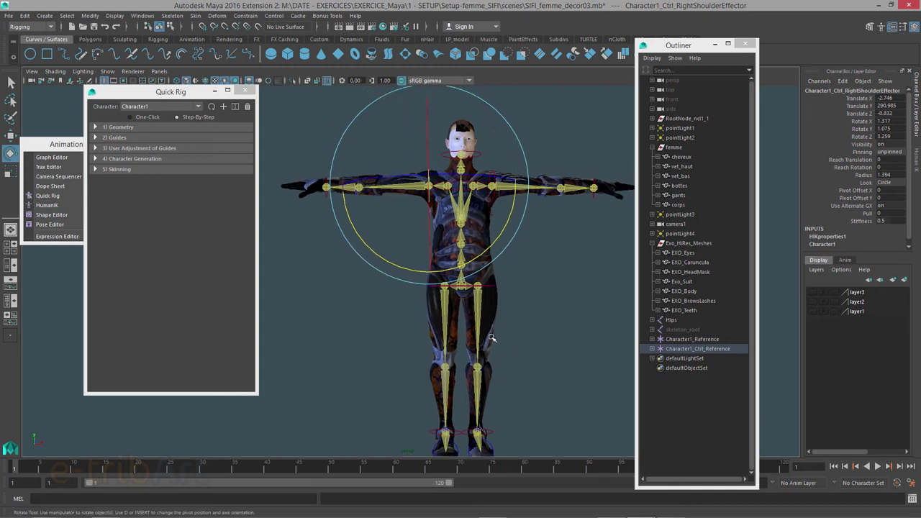
# Open the Pose Editor from Animation Editors and move it up and left.
pyautogui.click(172, 15)
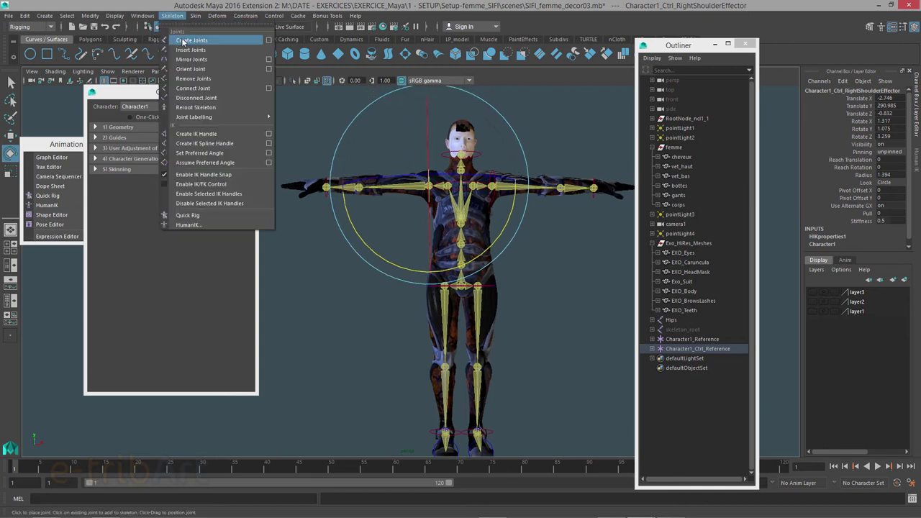
pyautogui.click(142, 15)
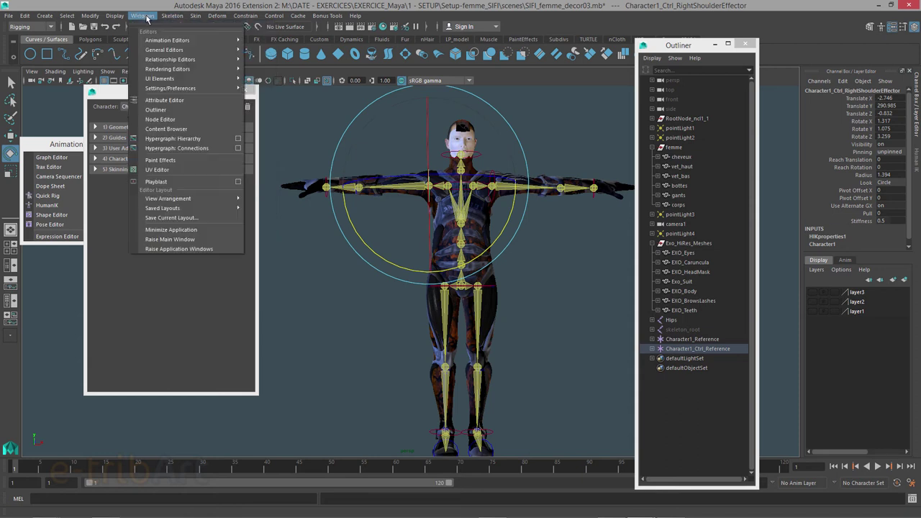
pyautogui.click(62, 147)
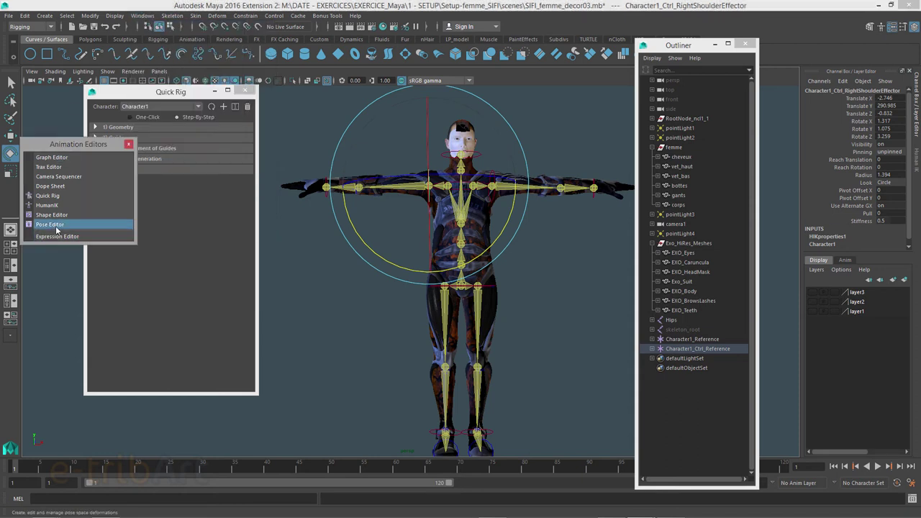
pyautogui.click(47, 225)
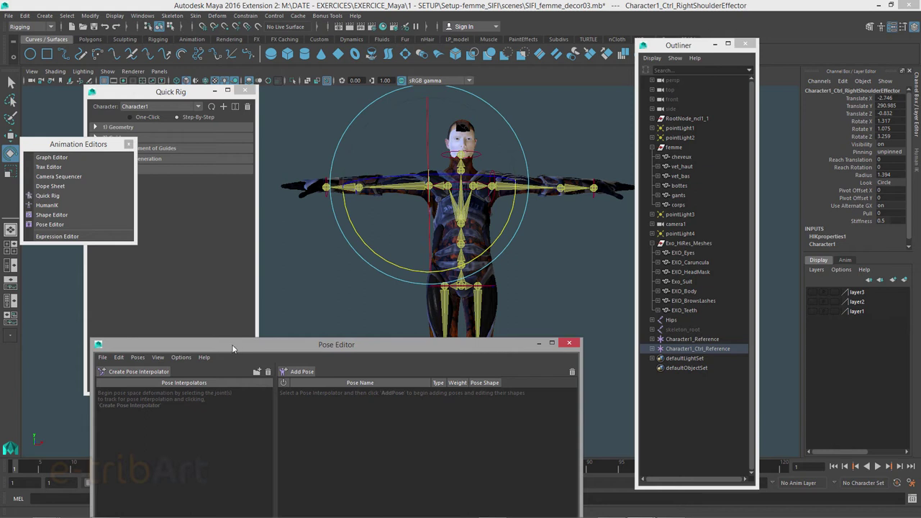
pyautogui.moveTo(267, 335); pyautogui.dragTo(169, 292)
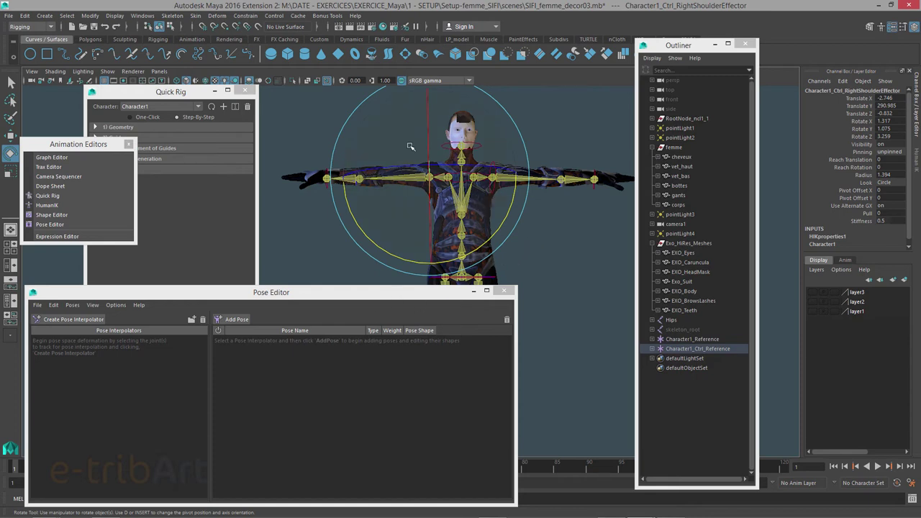
# Show the HumanIK controls for Character1 and bring the character's head back into view.
pyautogui.click(917, 167)
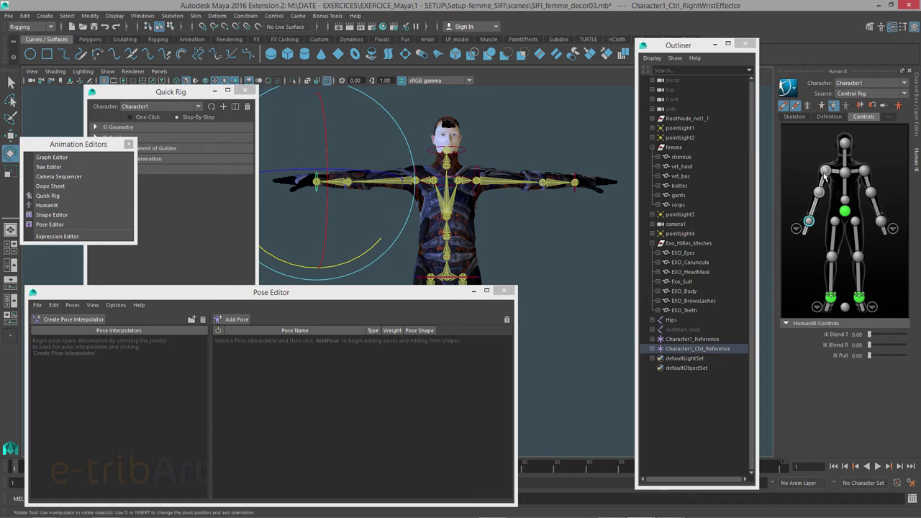
pyautogui.scroll(2, 414, 244)
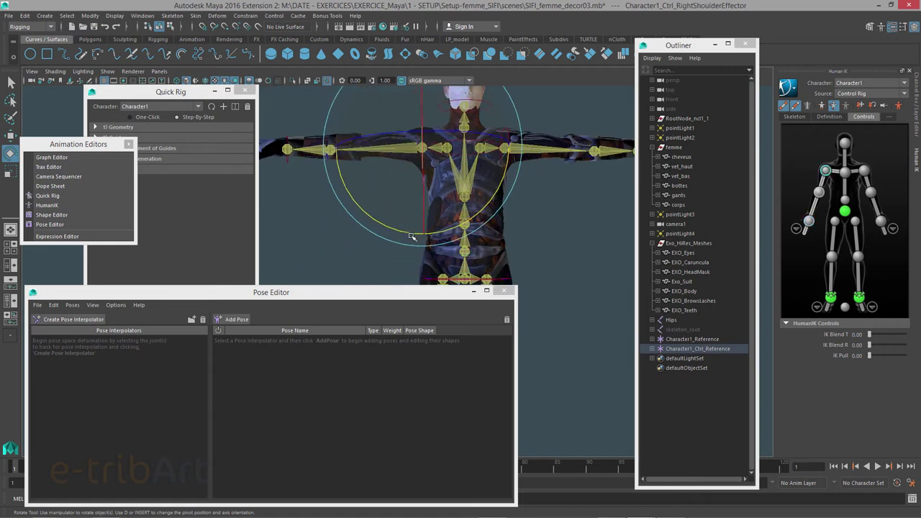
pyautogui.scroll(2, 420, 251)
pyautogui.keyDown('alt'); pyautogui.moveTo(420, 250); pyautogui.dragTo(424, 285, button='middle'); pyautogui.keyUp('alt')
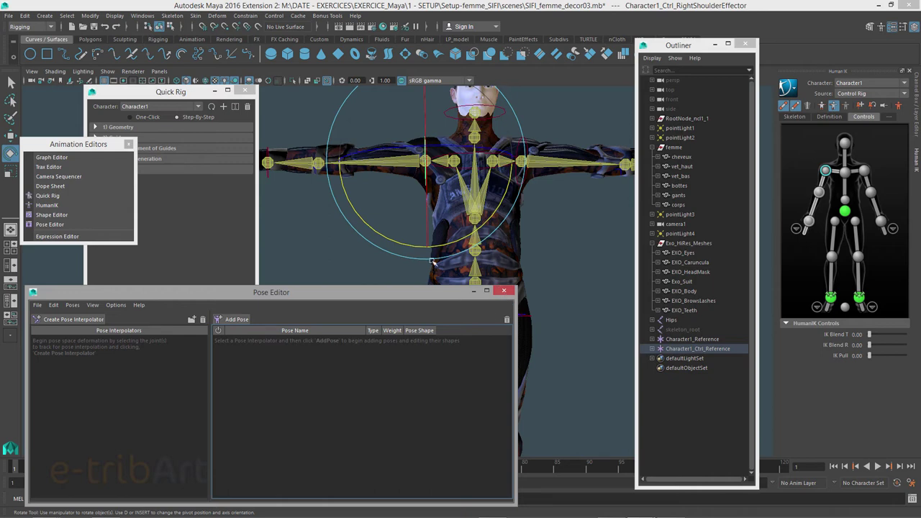
# Create the right-shoulder pose interpolator (neutral, neutralSwing, neutralTwist), raise the right arm, and frame the chest.
pyautogui.click(61, 321)
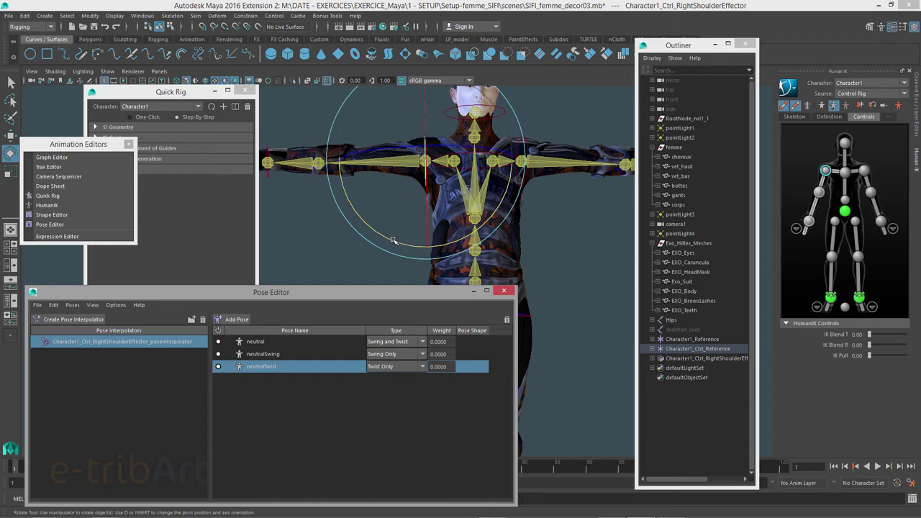
pyautogui.moveTo(394, 242); pyautogui.dragTo(356, 169)
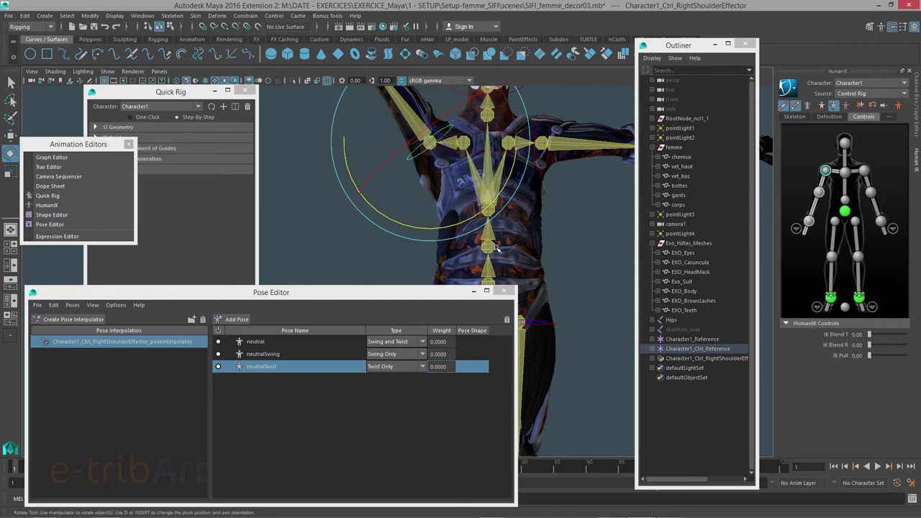
pyautogui.click(451, 256)
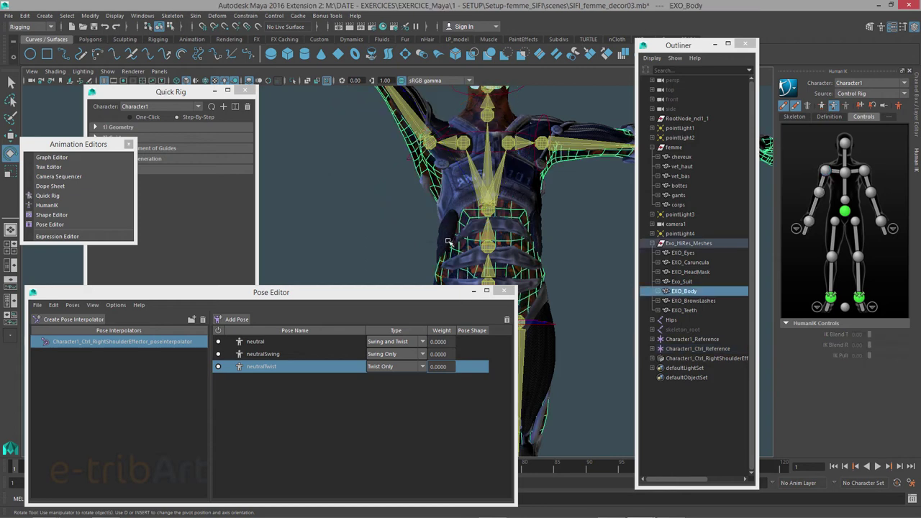
pyautogui.press('f')
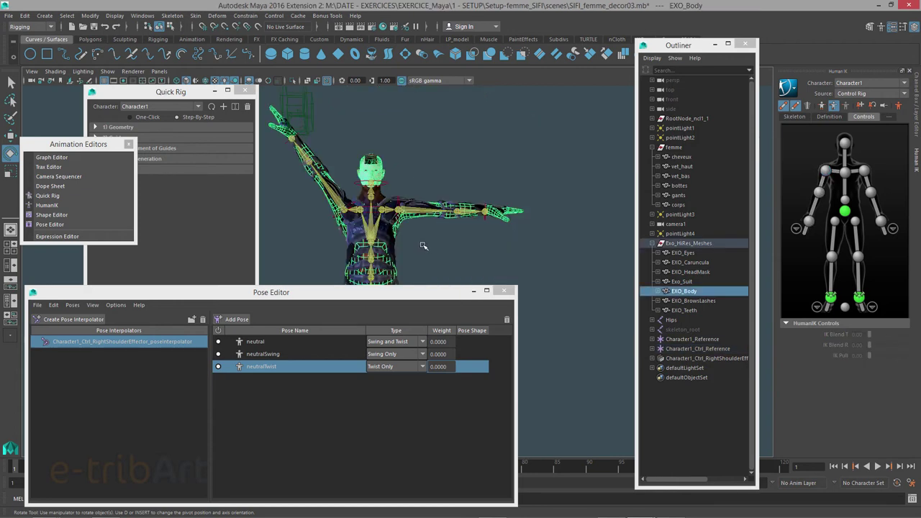
pyautogui.keyDown('alt'); pyautogui.moveTo(421, 247); pyautogui.dragTo(573, 236, button='middle'); pyautogui.keyUp('alt')
pyautogui.scroll(6, 475, 259)
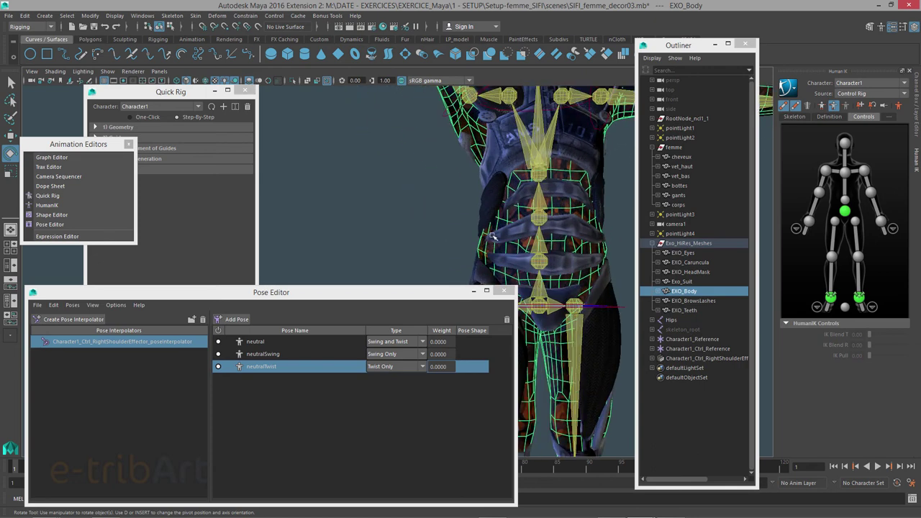
pyautogui.keyDown('alt'); pyautogui.moveTo(471, 264); pyautogui.dragTo(480, 295, button='middle'); pyautogui.keyUp('alt')
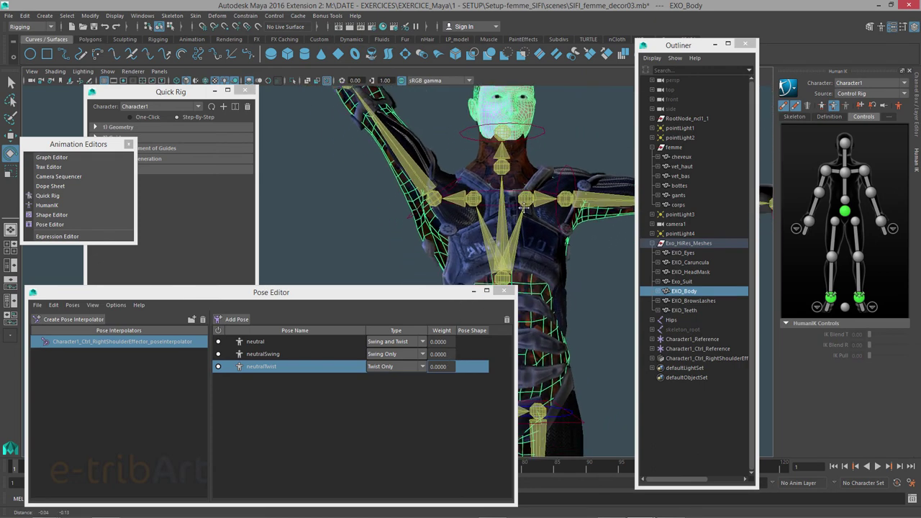
pyautogui.scroll(3, 503, 245)
pyautogui.scroll(2, 518, 216)
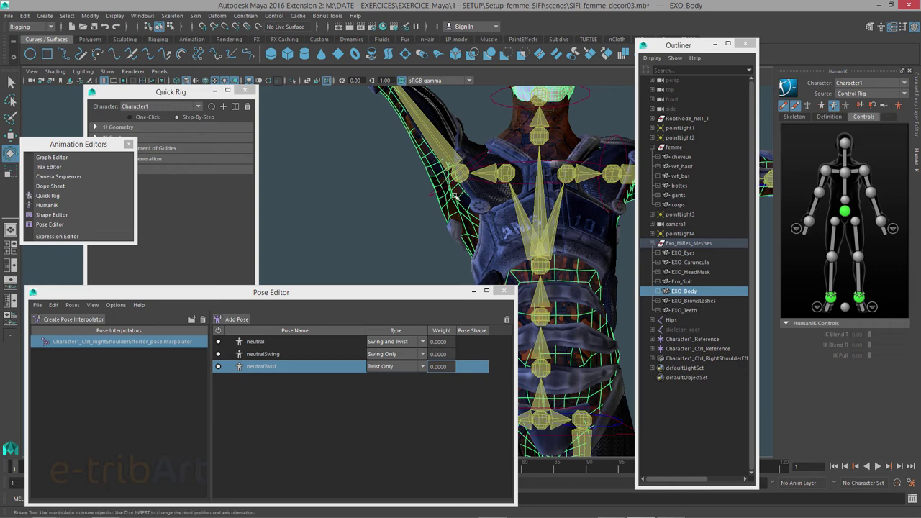
# Add a Swing Only pose for the raised arm and create its pose shape at weight 1.0.
pyautogui.click(230, 323)
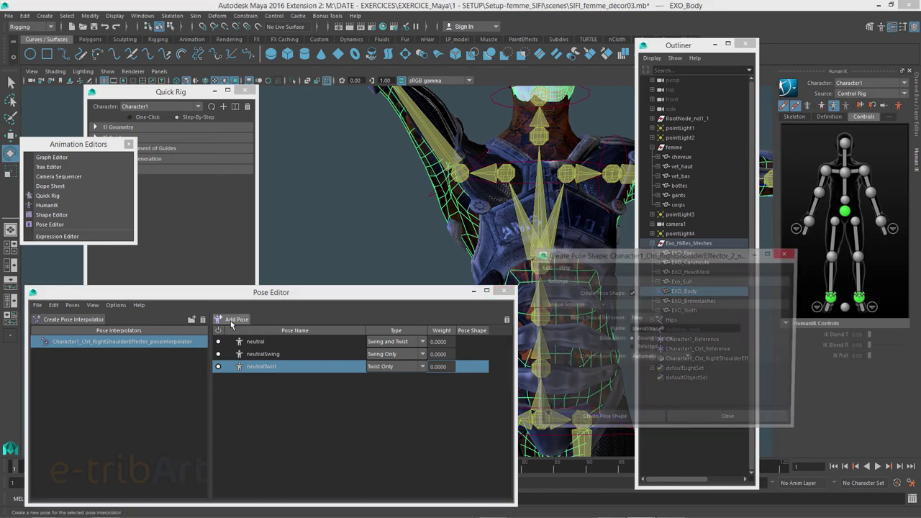
pyautogui.moveTo(625, 258); pyautogui.dragTo(613, 306)
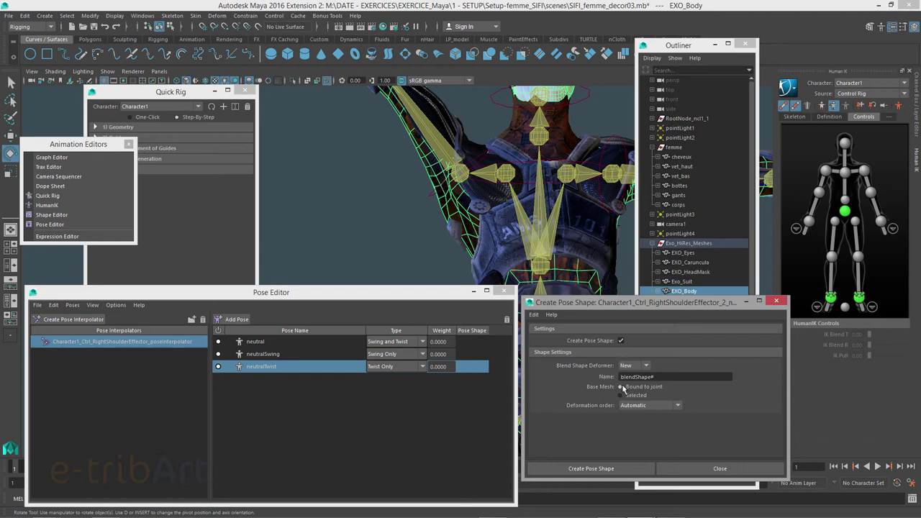
pyautogui.click(590, 468)
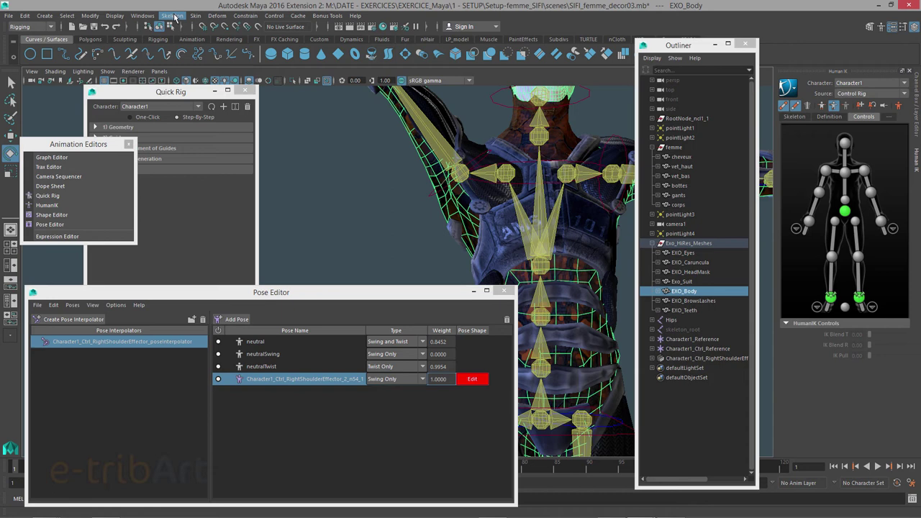
# Keep the Rigging menu set, show the Sculpting shelf, and close the Quick Rig window.
pyautogui.click(52, 28)
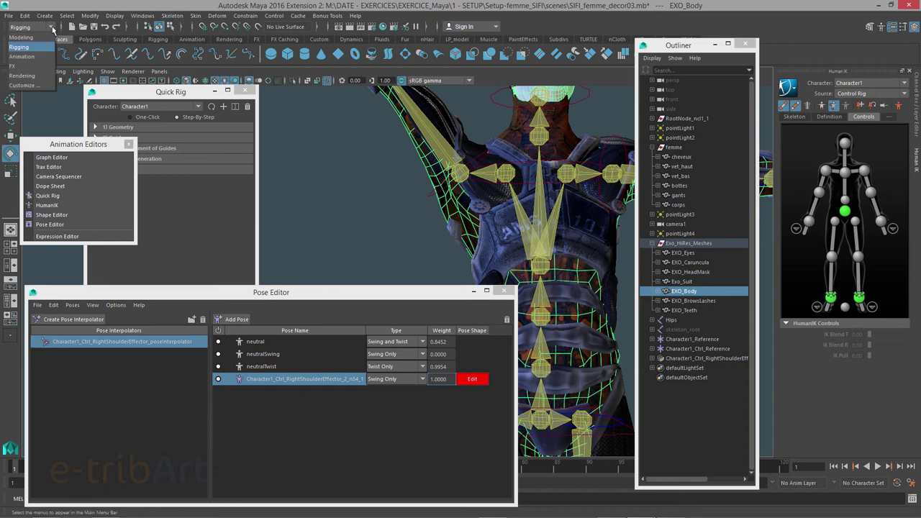
pyautogui.click(32, 47)
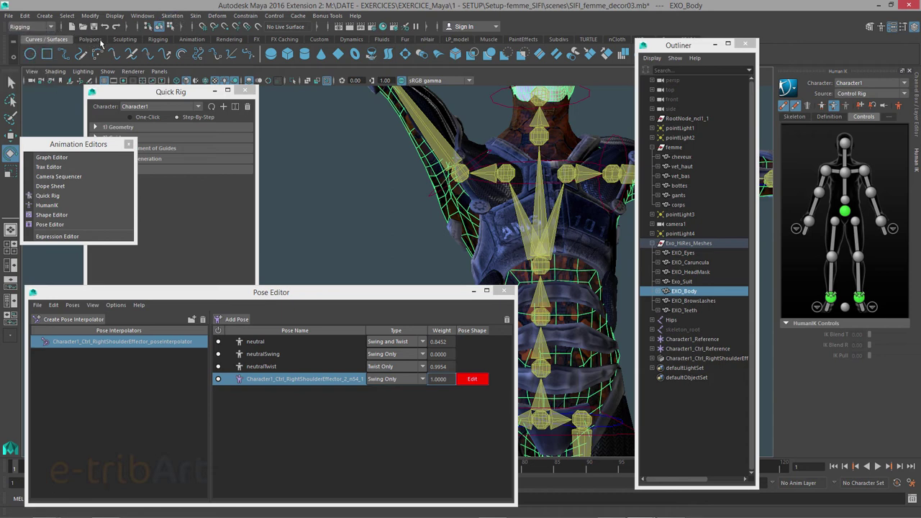
pyautogui.click(125, 40)
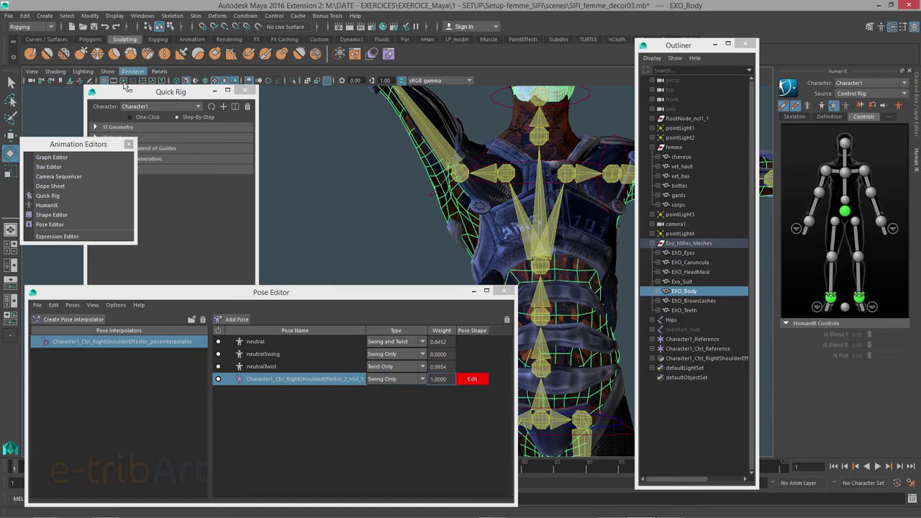
pyautogui.moveTo(80, 144); pyautogui.dragTo(120, 100)
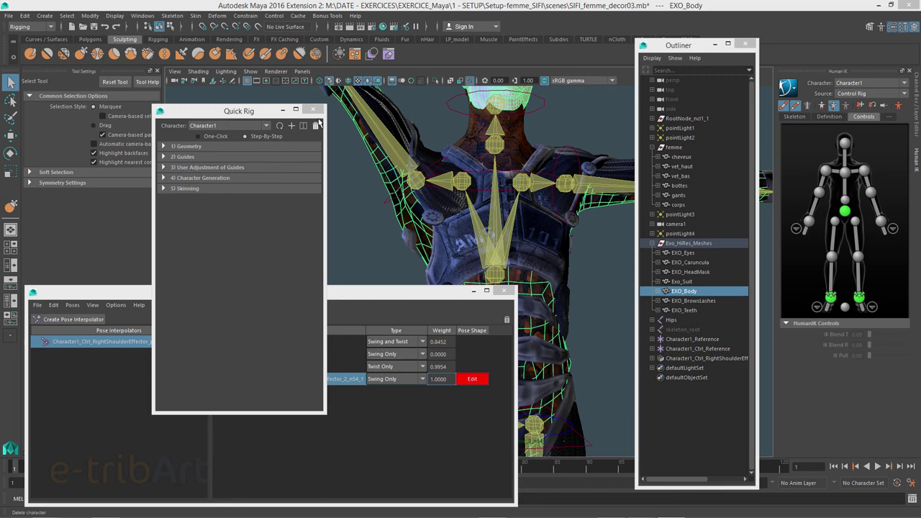
pyautogui.click(313, 109)
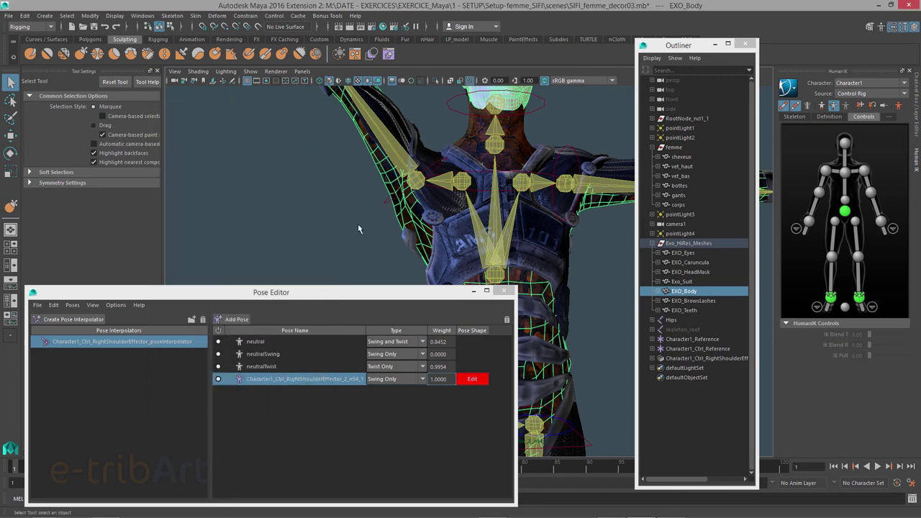
# Pull and nudge the jacket around the raised right shoulder and upper chest with the Grab Tool.
pyautogui.click(11, 208)
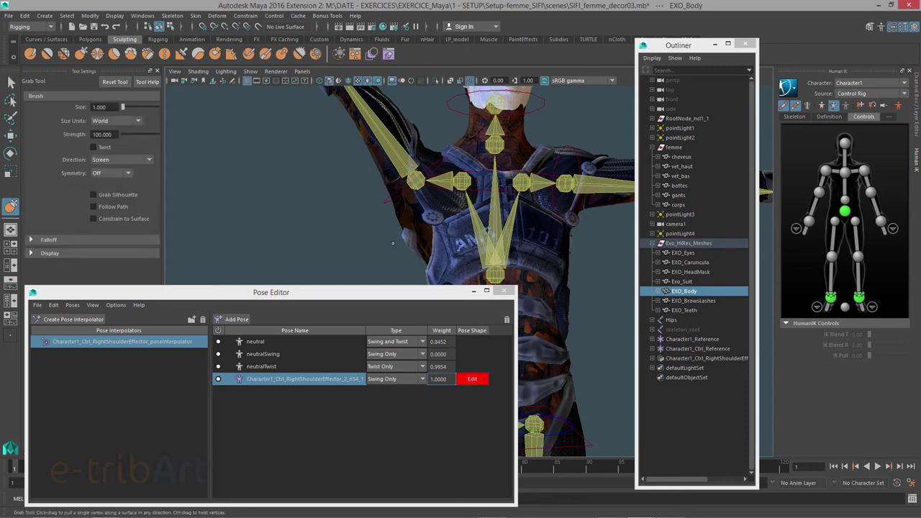
pyautogui.moveTo(392, 243); pyautogui.dragTo(404, 205)
pyautogui.moveTo(403, 205); pyautogui.dragTo(387, 175)
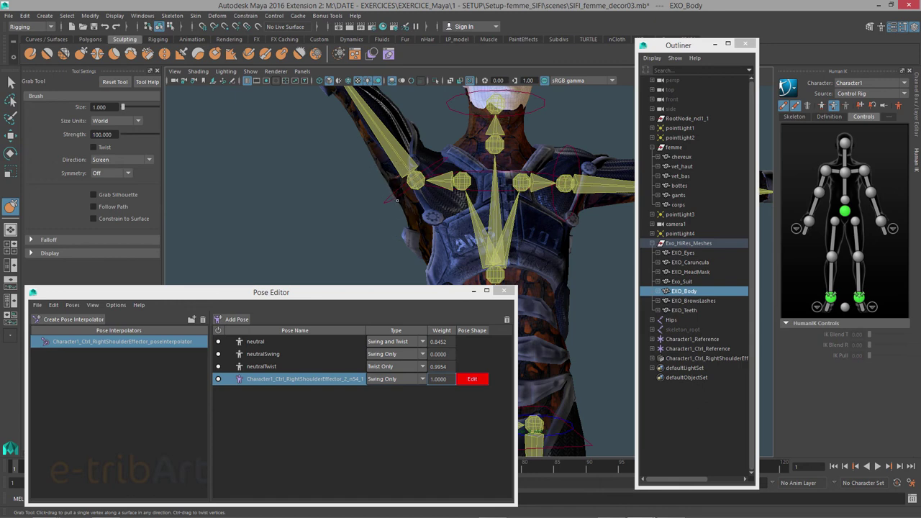
pyautogui.moveTo(397, 195); pyautogui.dragTo(394, 207)
# Rotate the right shoulder effector down and back up, checking the raised-arm pose weight in the Pose Editor.
pyautogui.click(825, 169)
pyautogui.press('e')
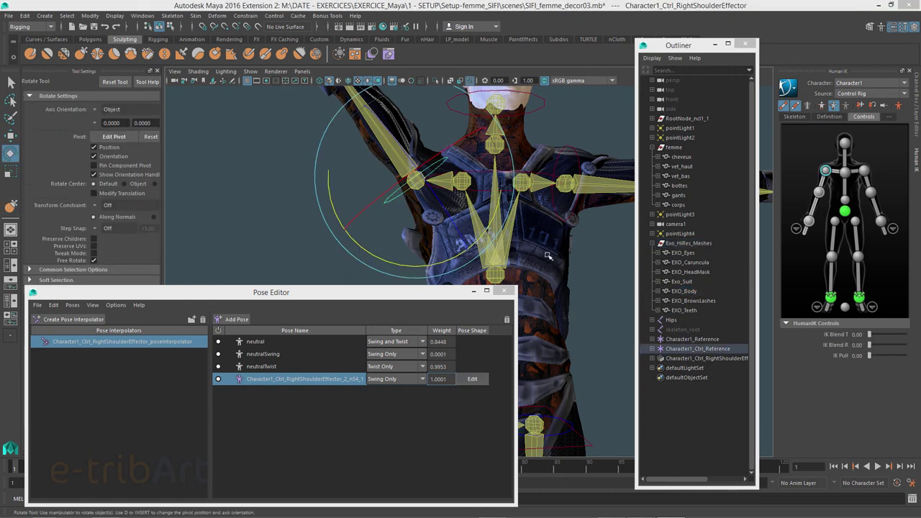
pyautogui.moveTo(368, 252); pyautogui.dragTo(453, 263)
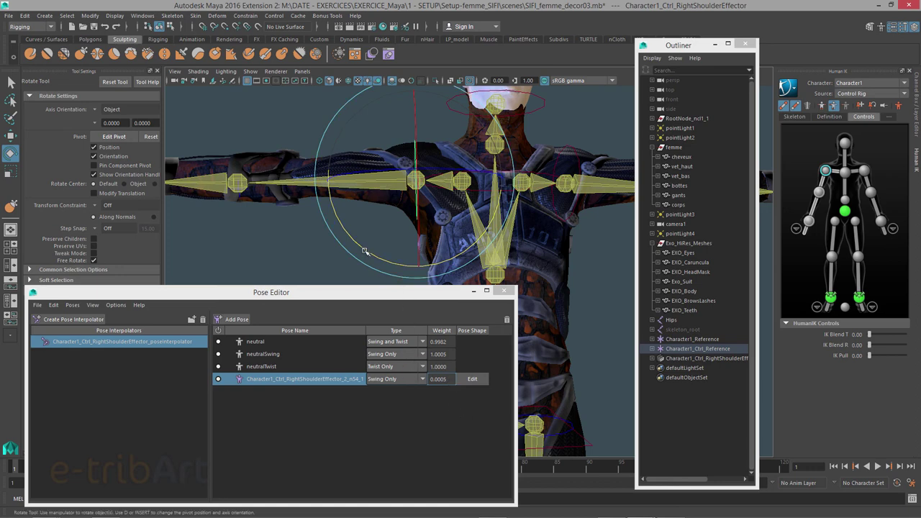
pyautogui.moveTo(367, 252); pyautogui.dragTo(366, 246)
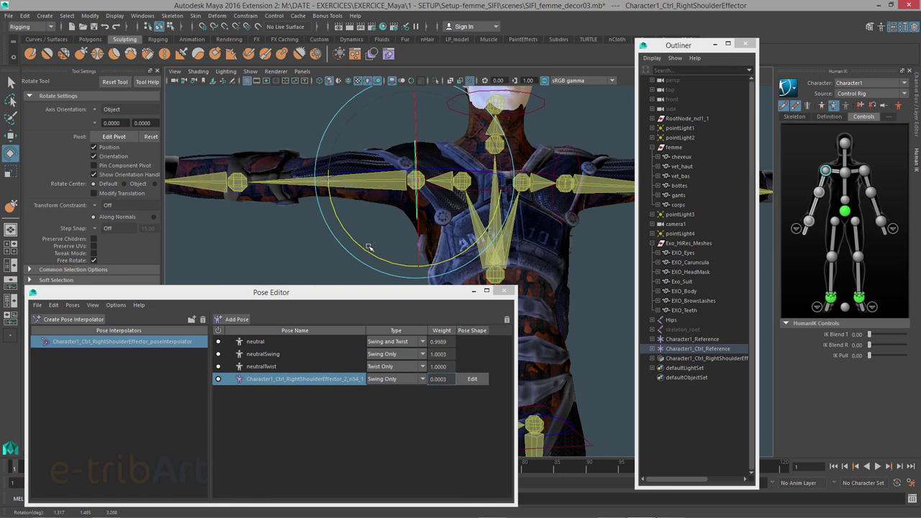
pyautogui.click(900, 105)
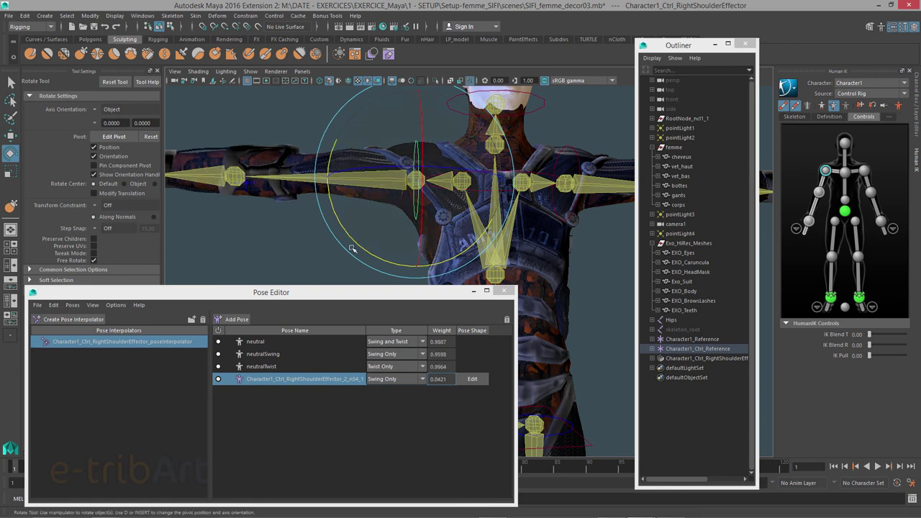
pyautogui.moveTo(350, 238); pyautogui.dragTo(344, 222)
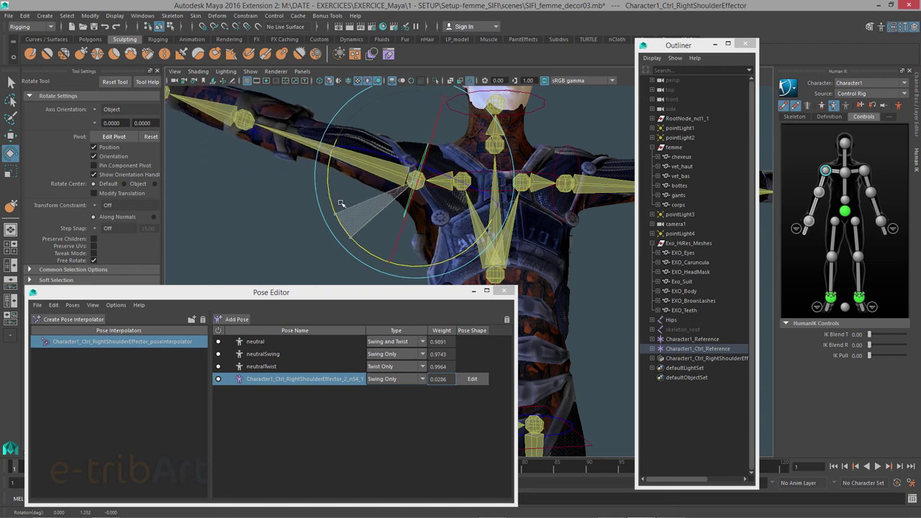
pyautogui.moveTo(344, 222); pyautogui.dragTo(335, 187)
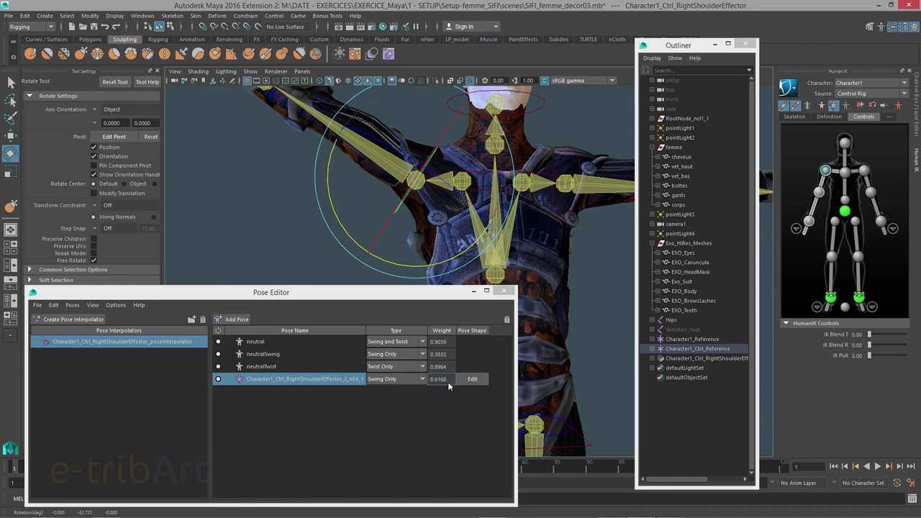
pyautogui.moveTo(344, 230)
pyautogui.mouseDown()
pyautogui.moveTo(336, 194)
pyautogui.moveTo(349, 222)
pyautogui.moveTo(346, 173)
pyautogui.mouseUp()
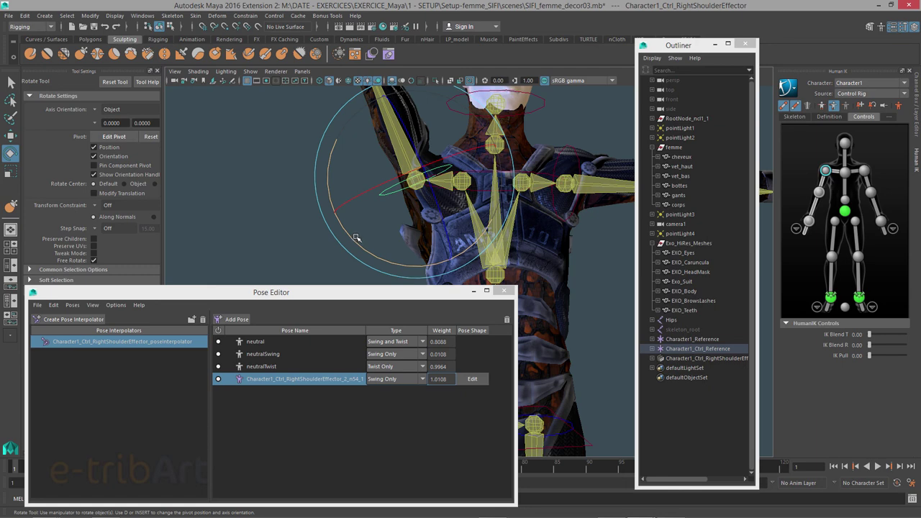
pyautogui.moveTo(353, 239)
pyautogui.mouseDown()
pyautogui.moveTo(403, 264)
pyautogui.moveTo(385, 257)
pyautogui.moveTo(591, 261)
pyautogui.moveTo(429, 214)
pyautogui.mouseUp()
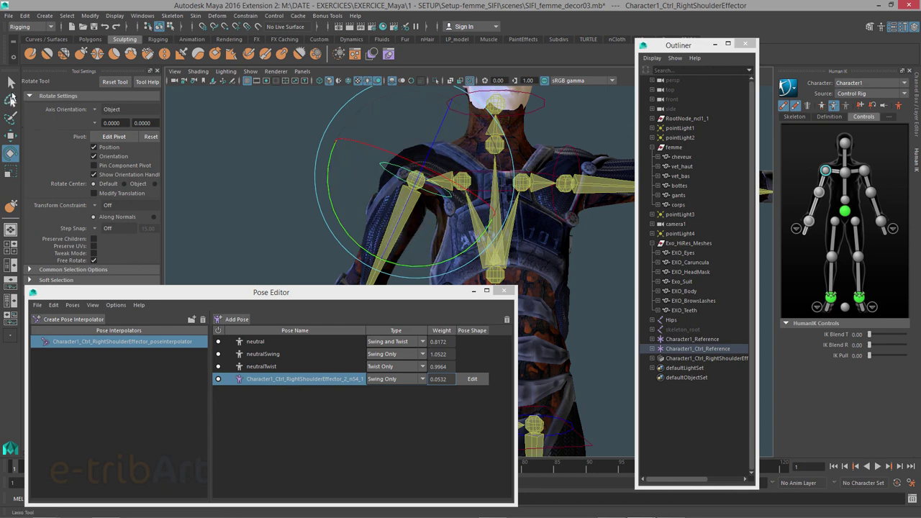
# Add pose Character1_Ctrl_RightShoulderEffector_0_66_0 on EXO_Body, sculpt it with the Grab Tool, then stop editing.
pyautogui.press('q')
pyautogui.click(439, 238)
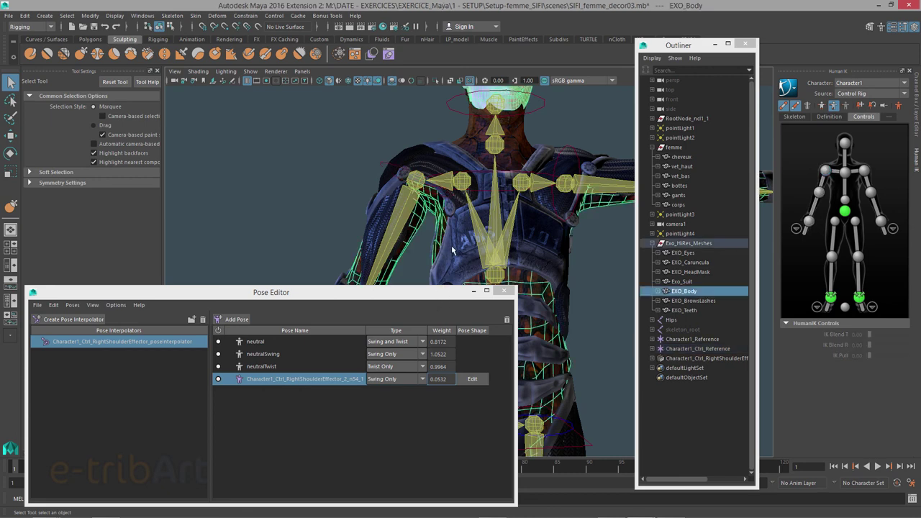
pyautogui.keyDown('alt'); pyautogui.moveTo(455, 251); pyautogui.dragTo(458, 259); pyautogui.keyUp('alt')
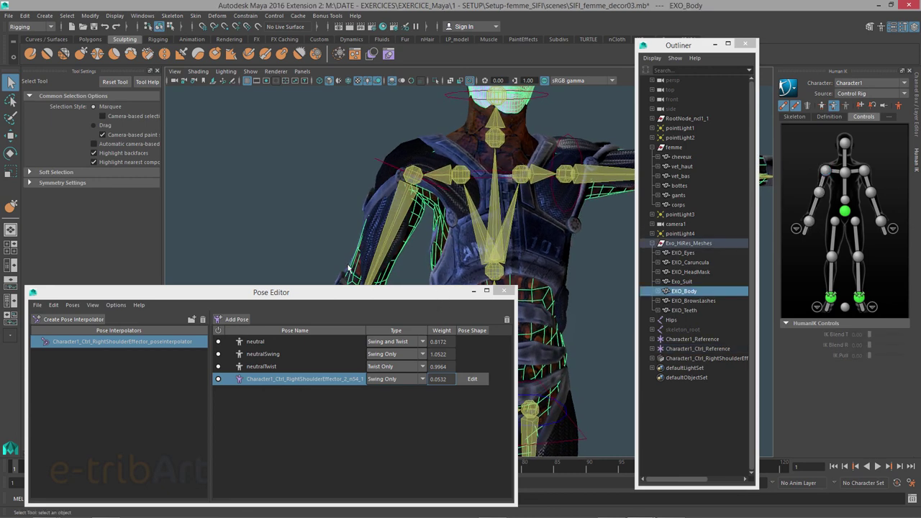
pyautogui.click(219, 318)
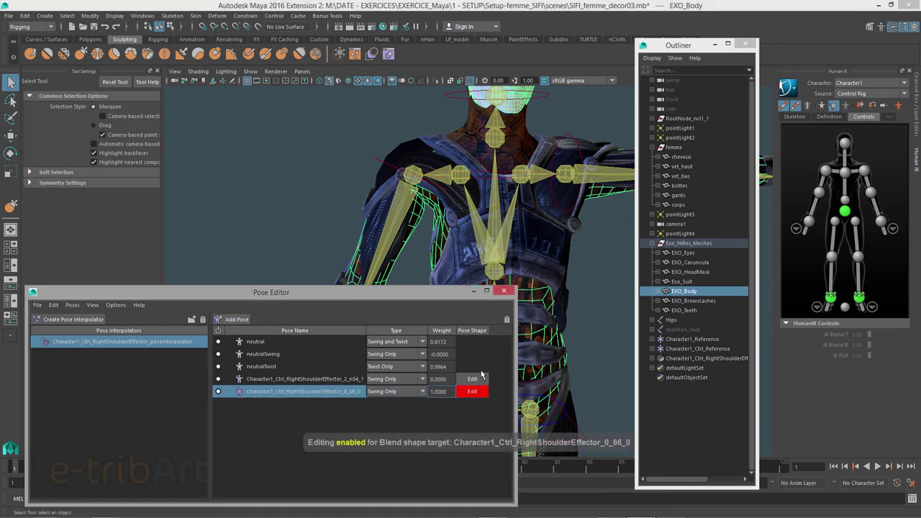
pyautogui.click(11, 206)
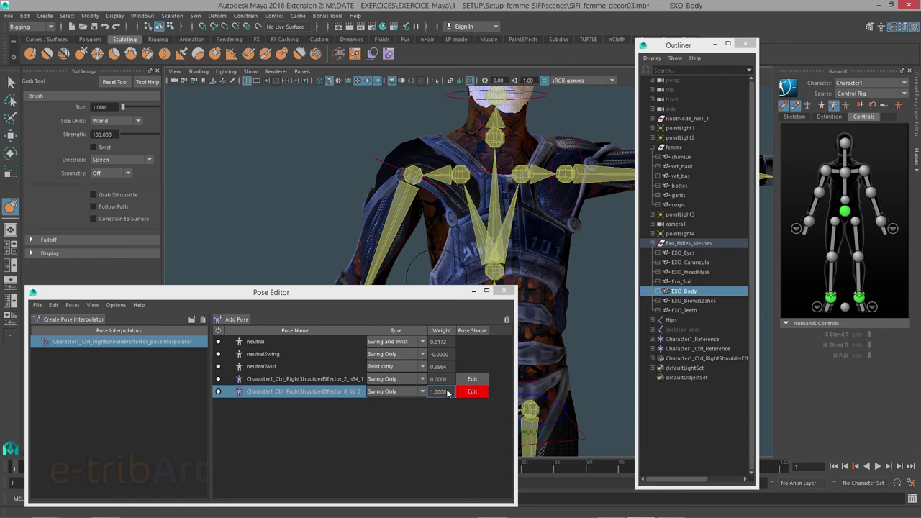
pyautogui.click(472, 392)
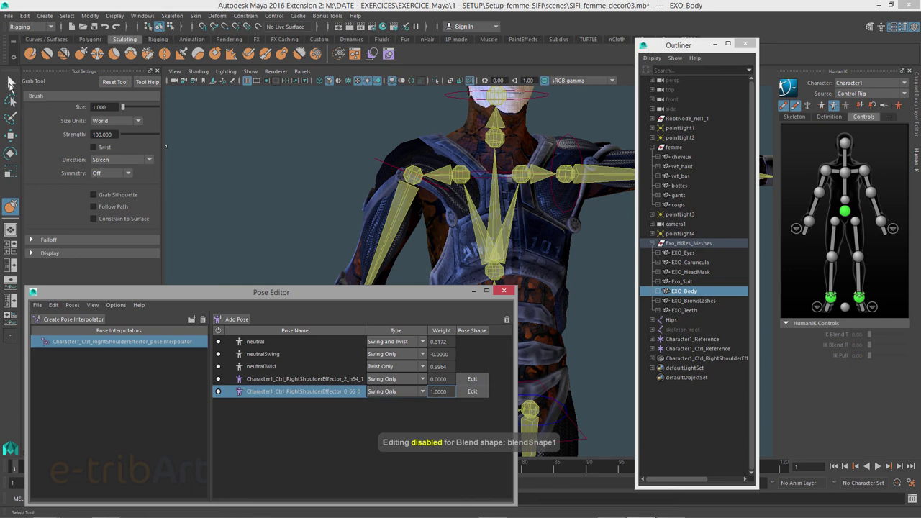
# Rotate the right shoulder effector, driving the 0_66_0 pose to 1.0394 and the raised pose to 0.0453.
pyautogui.press('q')
pyautogui.click(378, 202)
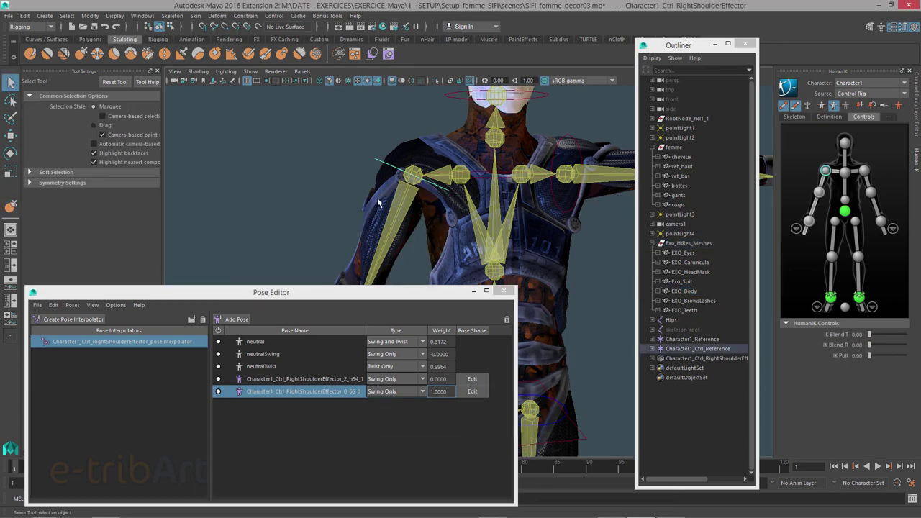
pyautogui.press('e')
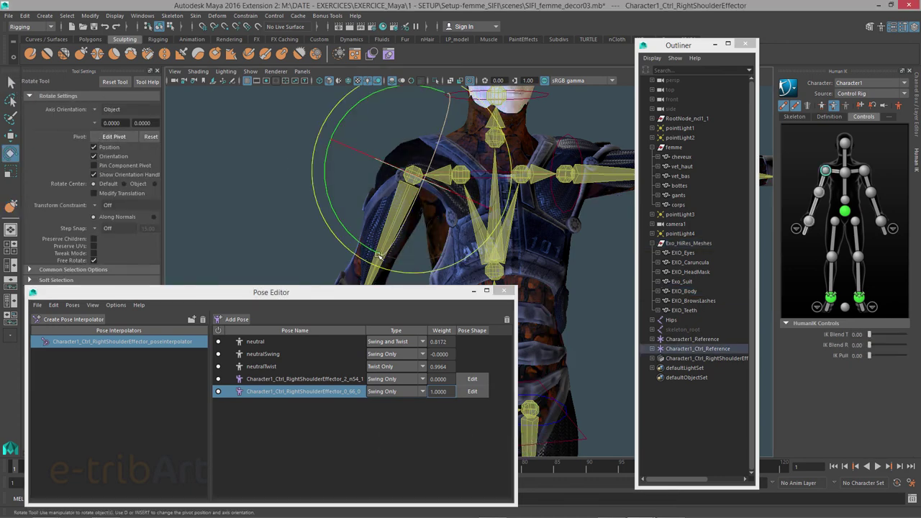
pyautogui.moveTo(355, 240)
pyautogui.mouseDown()
pyautogui.moveTo(312, 123)
pyautogui.moveTo(332, 205)
pyautogui.moveTo(336, 192)
pyautogui.moveTo(401, 239)
pyautogui.mouseUp()
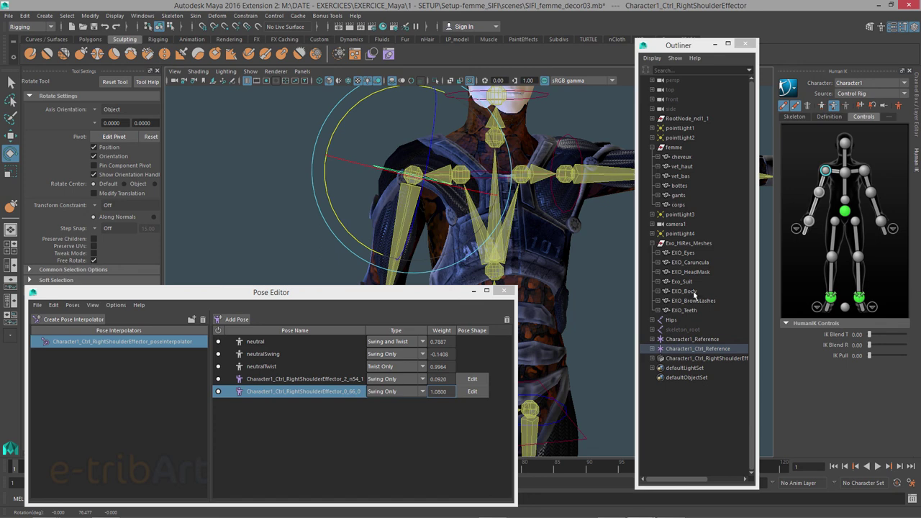
pyautogui.click(692, 291)
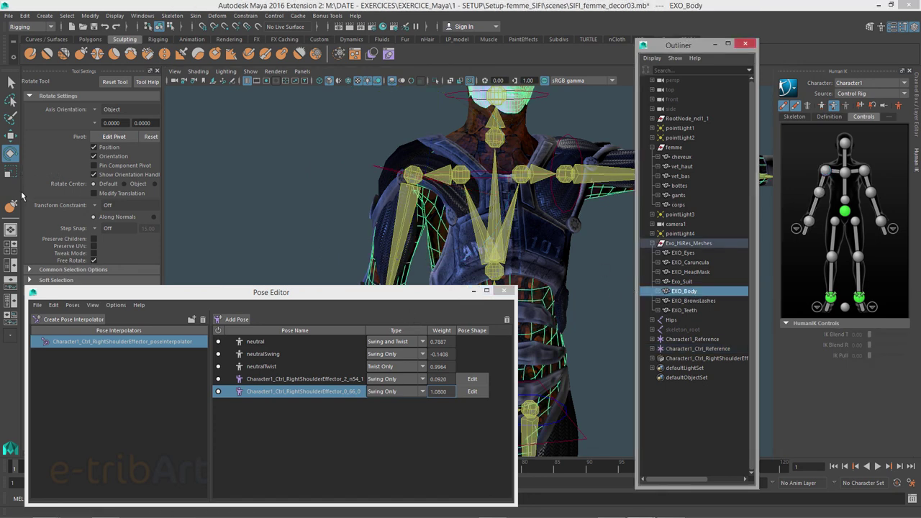
pyautogui.click(374, 167)
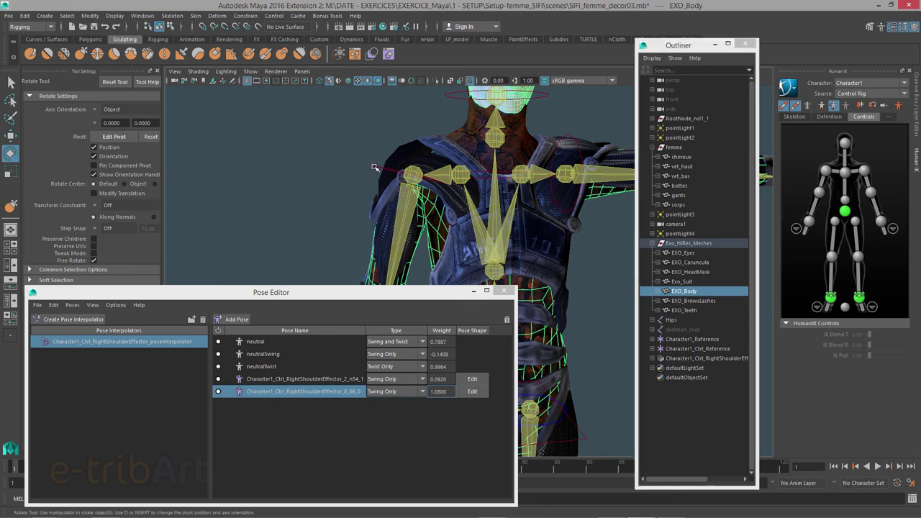
pyautogui.click(374, 168)
pyautogui.moveTo(374, 167)
pyautogui.mouseDown()
pyautogui.moveTo(317, 173)
pyautogui.moveTo(414, 137)
pyautogui.moveTo(408, 205)
pyautogui.moveTo(425, 232)
pyautogui.mouseUp()
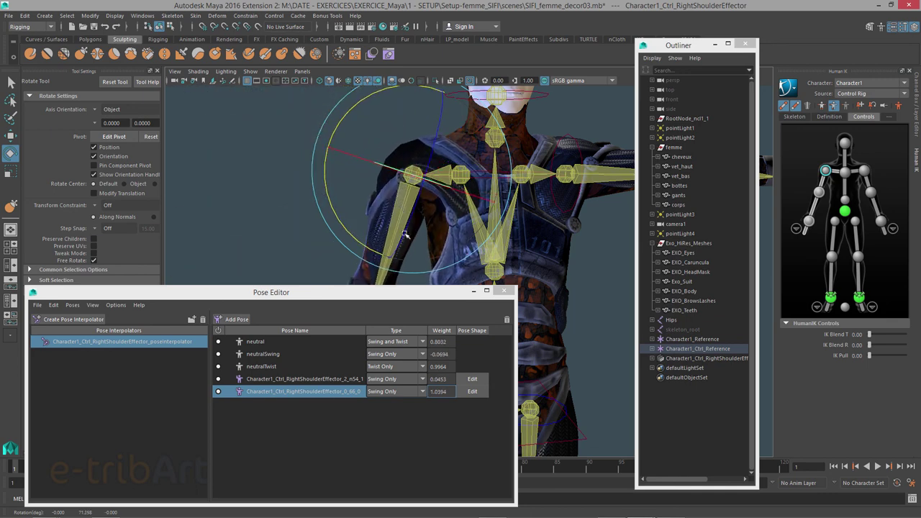
# Zoom out and orbit around the character from side and front, then move the Pose Editor lower.
pyautogui.scroll(-3, 425, 232)
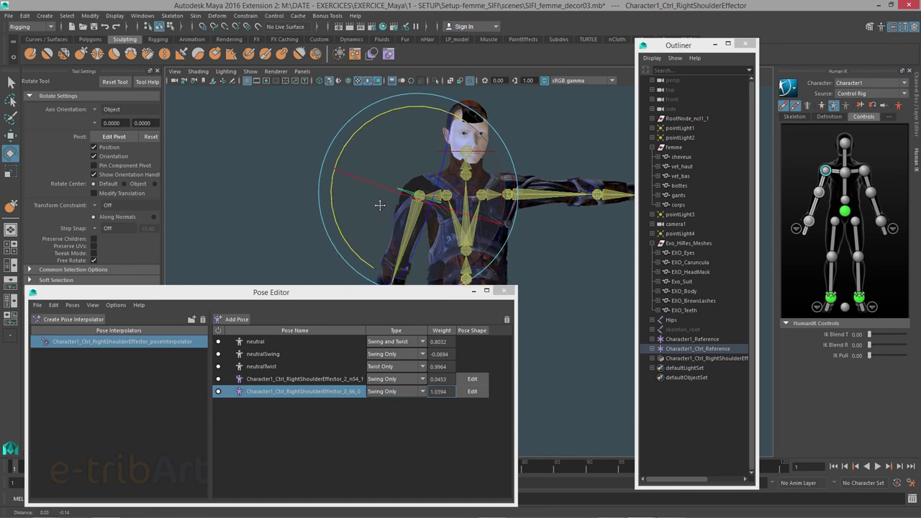
pyautogui.keyDown('alt'); pyautogui.moveTo(410, 242); pyautogui.dragTo(369, 199); pyautogui.keyUp('alt')
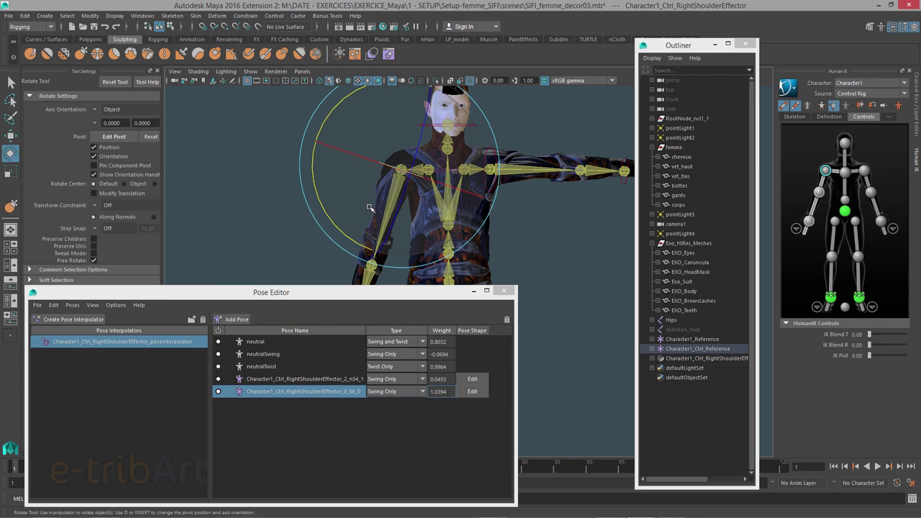
pyautogui.scroll(-2, 449, 228)
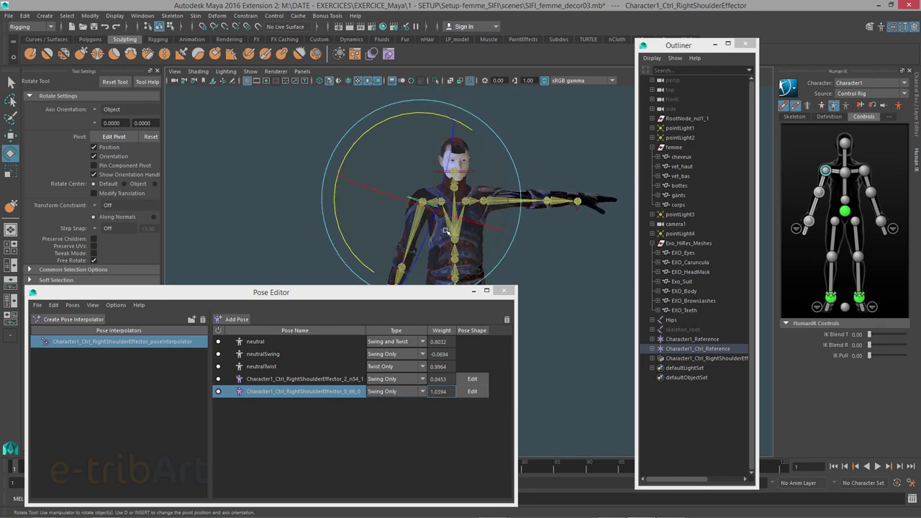
pyautogui.scroll(-2, 446, 241)
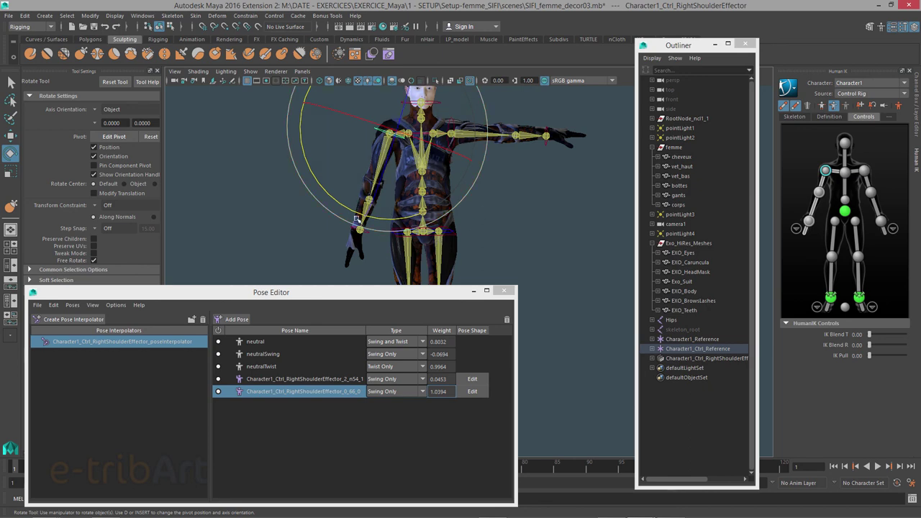
pyautogui.keyDown('alt'); pyautogui.moveTo(471, 224); pyautogui.dragTo(440, 218); pyautogui.keyUp('alt')
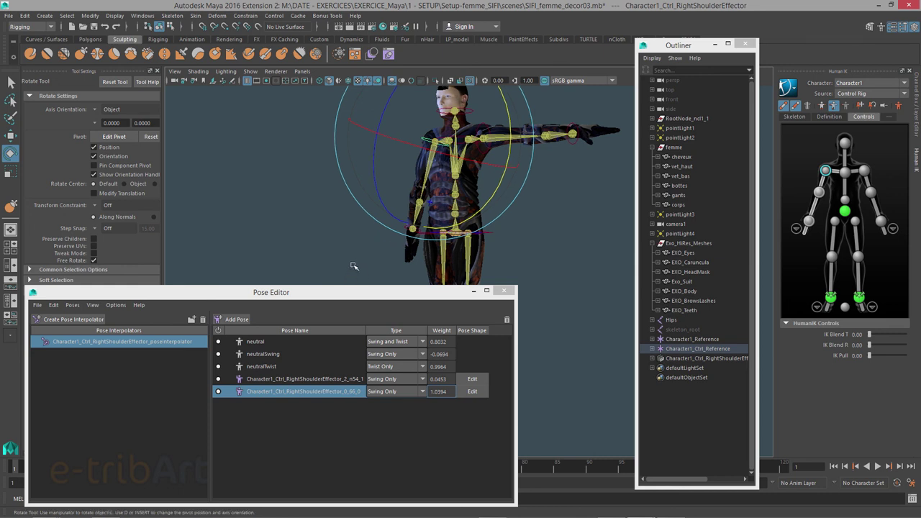
pyautogui.keyDown('alt'); pyautogui.moveTo(418, 228); pyautogui.dragTo(464, 231); pyautogui.keyUp('alt')
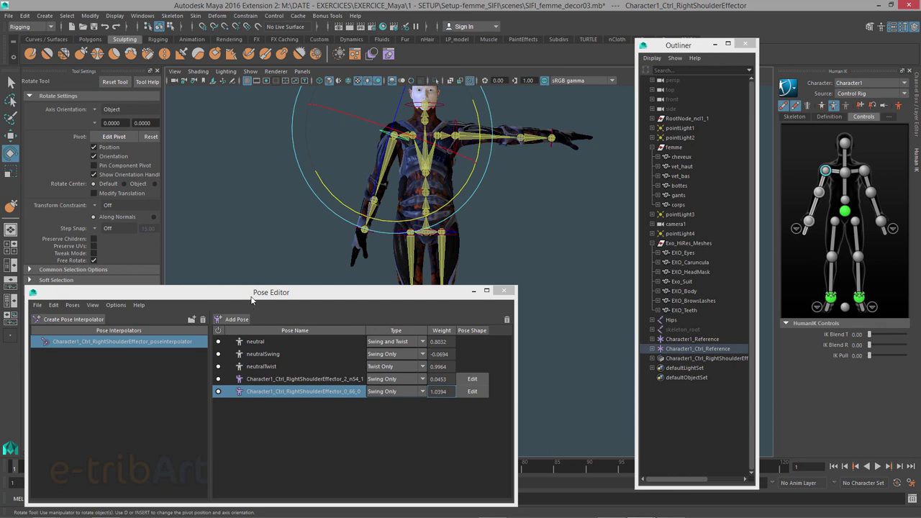
pyautogui.moveTo(254, 294)
pyautogui.mouseDown()
pyautogui.moveTo(250, 365)
pyautogui.moveTo(255, 315)
pyautogui.mouseUp()
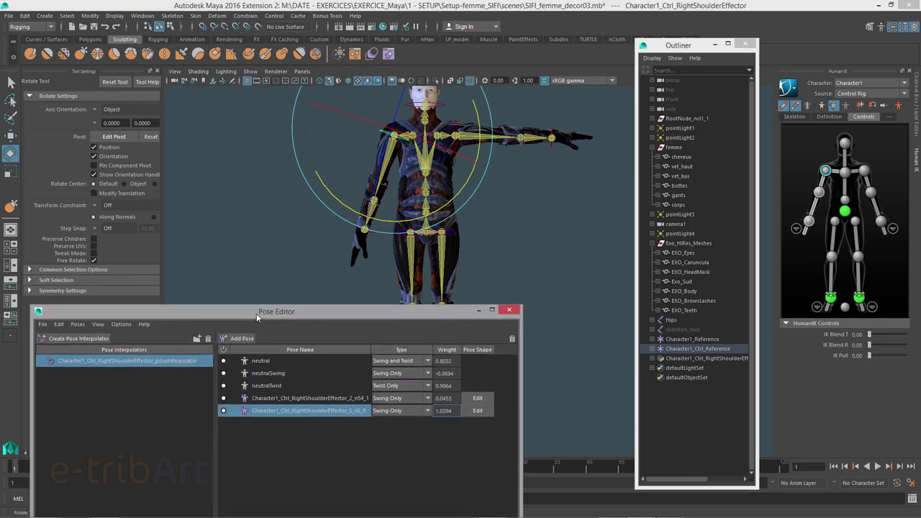